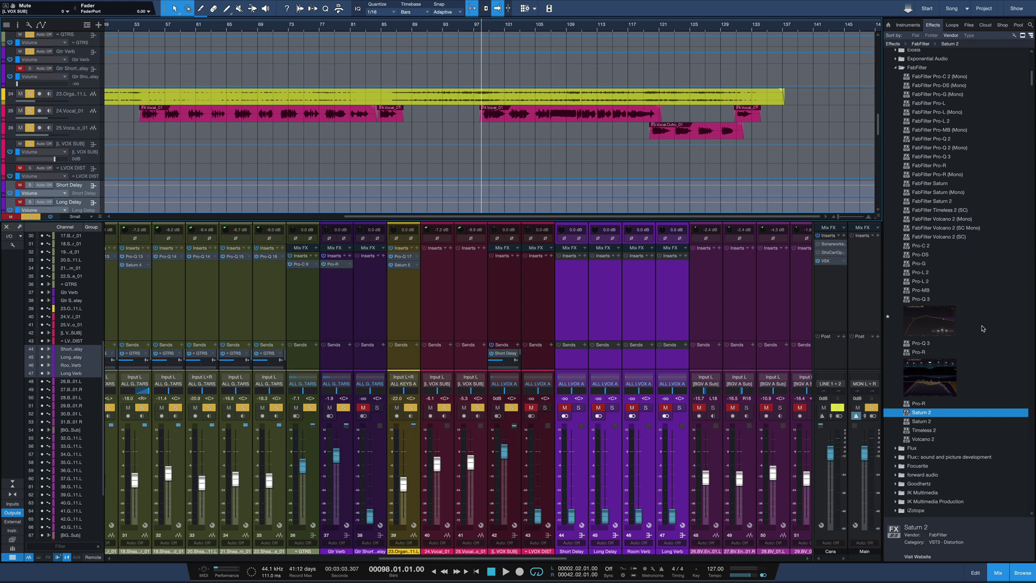
# Play the section from bar 98 to audition the [L VOX SUB] vocal in the mix before processing.
pyautogui.press('space')
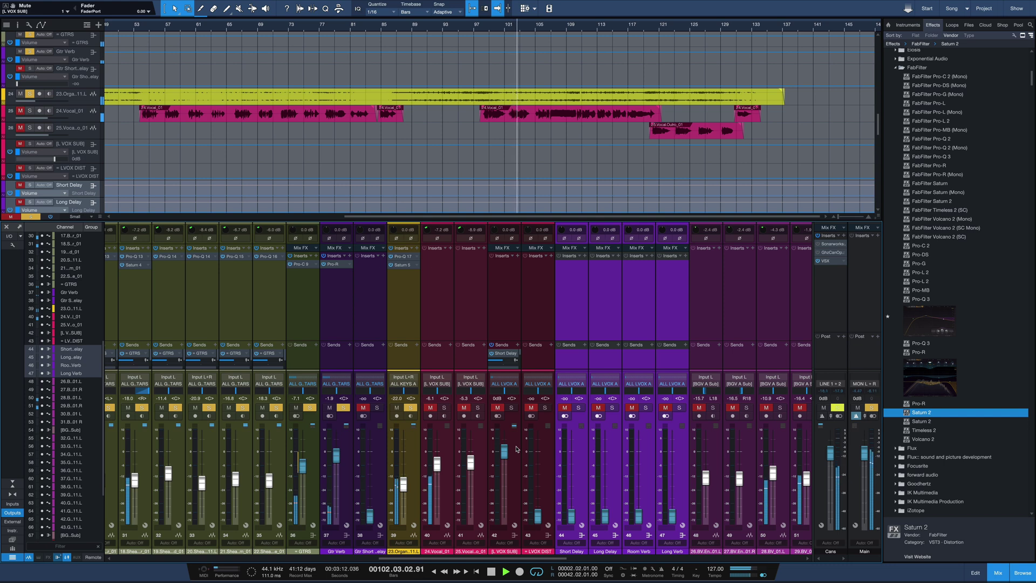
pyautogui.press('space')
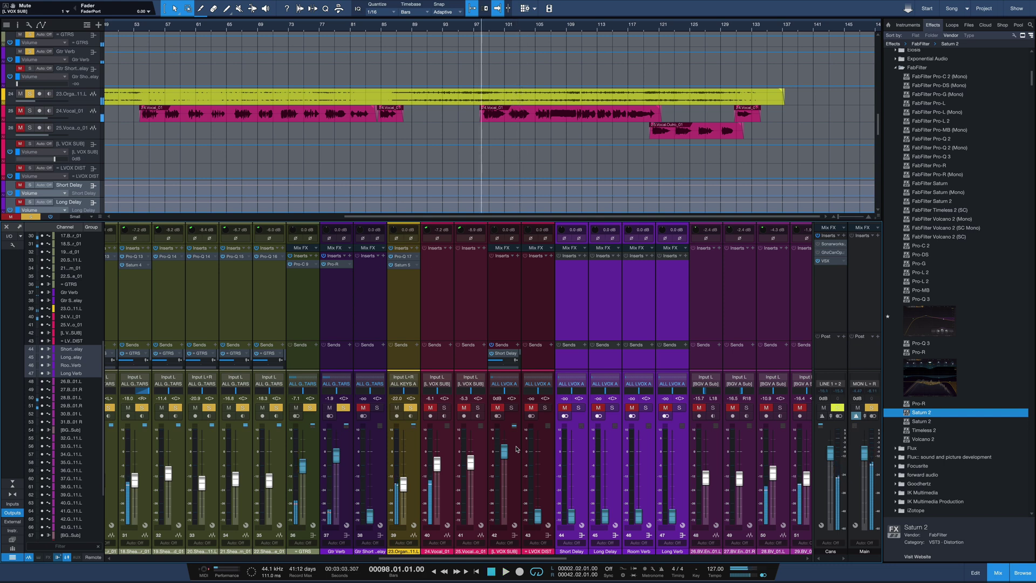
pyautogui.click(513, 408)
pyautogui.press('space')
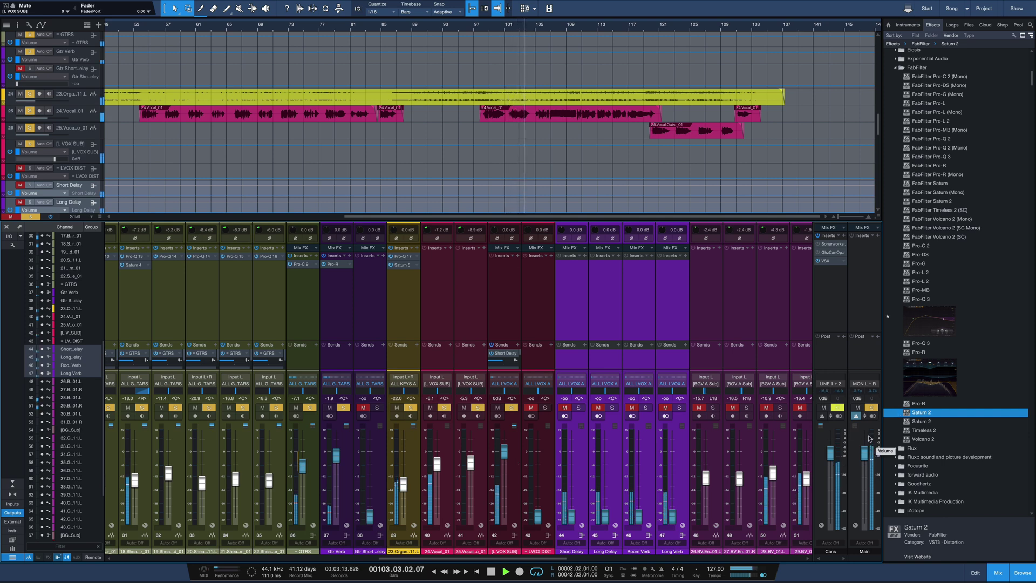
pyautogui.press('space')
# Insert Saturn 2 on the [L VOX SUB] channel and set its band style to Subtle Saturation.
pyautogui.moveTo(928, 323); pyautogui.dragTo(509, 290)
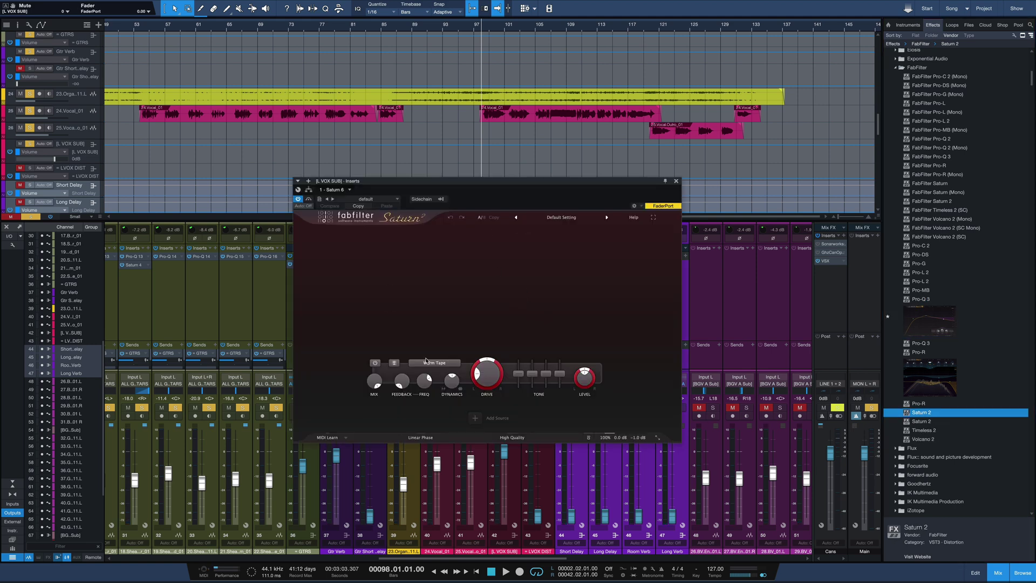
pyautogui.click(425, 361)
pyautogui.moveTo(434, 372)
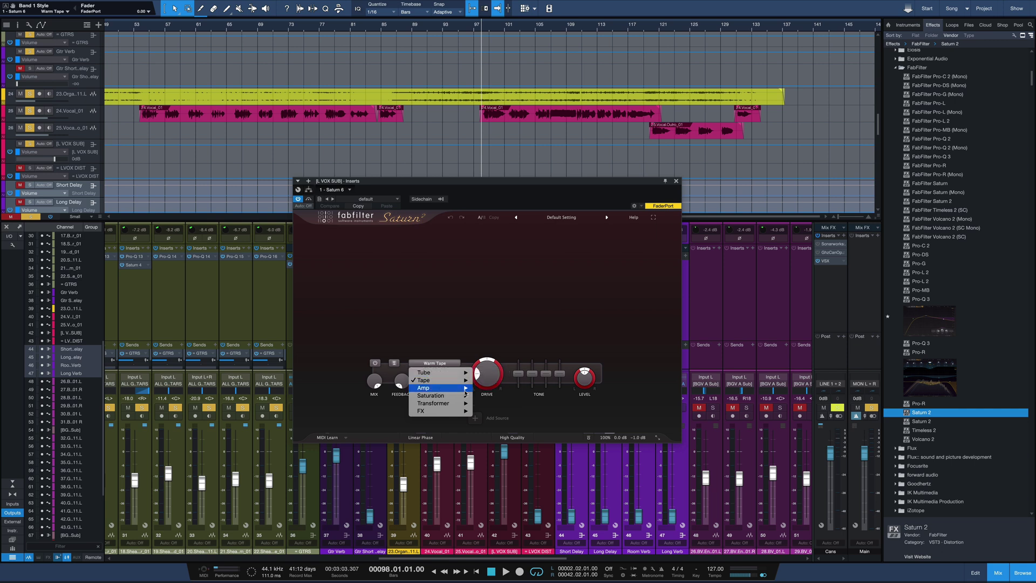
pyautogui.moveTo(456, 400)
pyautogui.click(502, 396)
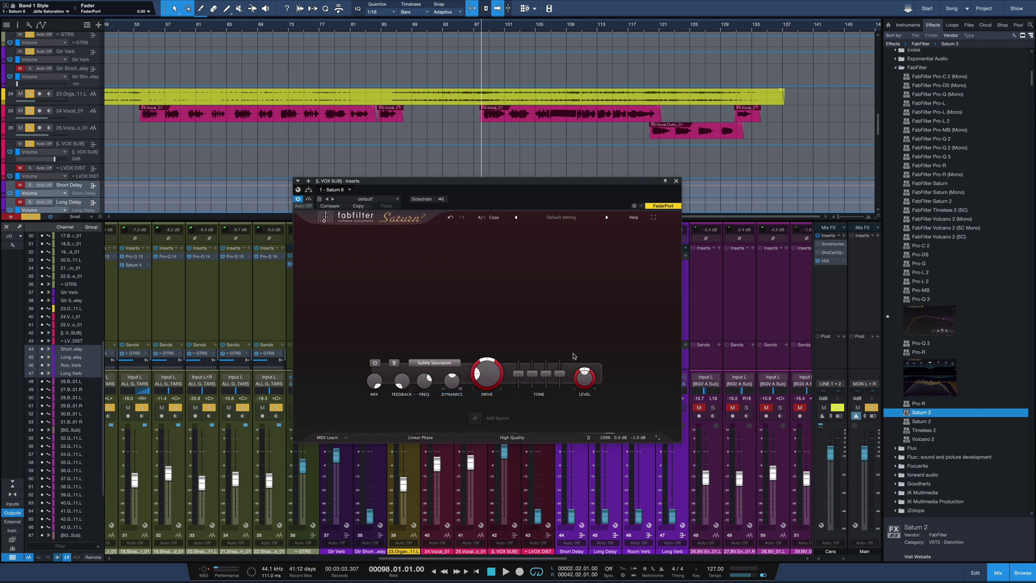
# Try the Subtle Saturation style with Band 1 Drive at about 94% during playback, comparing it with the plug-in bypassed.
pyautogui.press('space')
pyautogui.moveTo(490, 383); pyautogui.dragTo(510, 250)
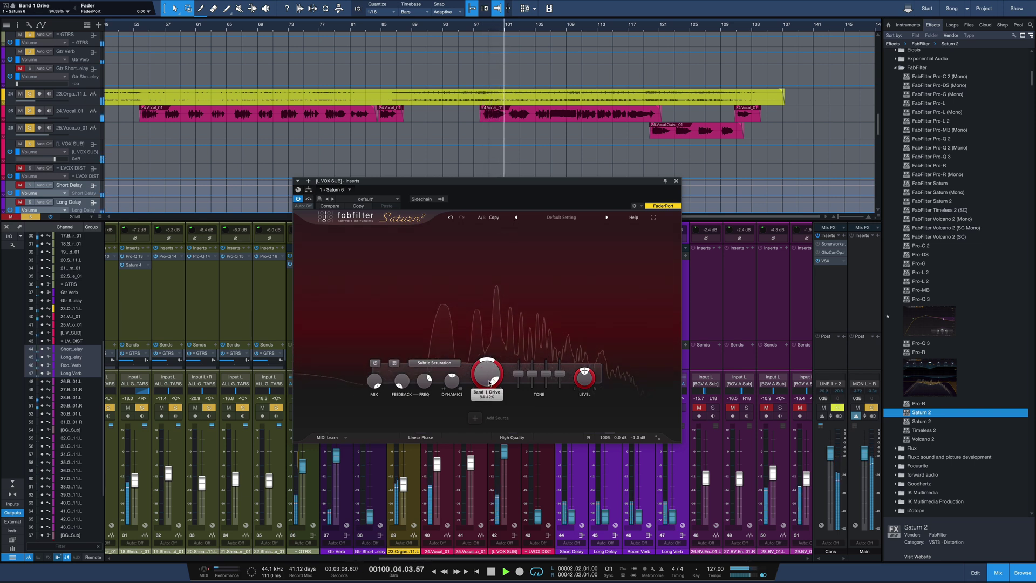
pyautogui.click(308, 199)
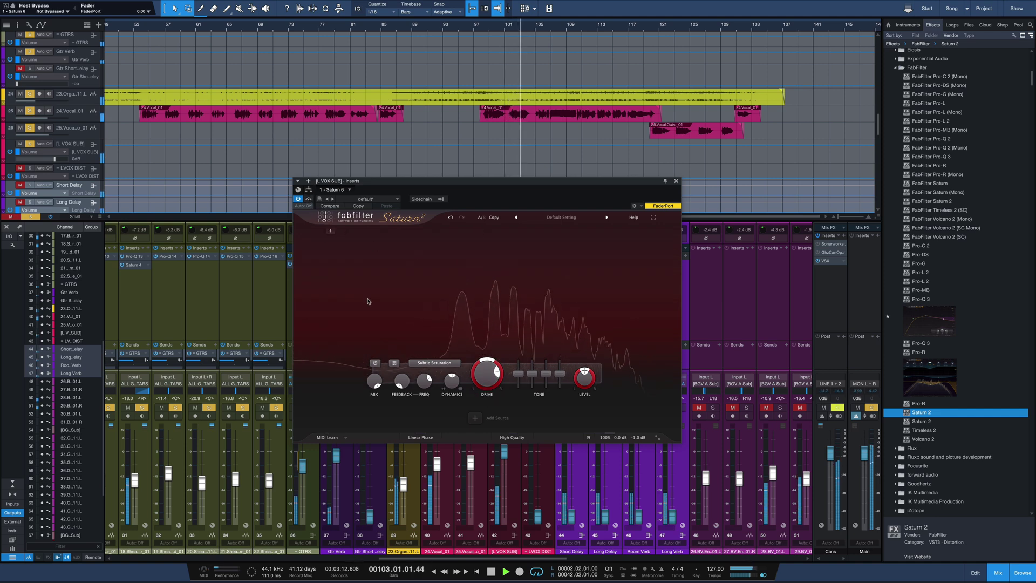
# Change the Saturn 2 band style to Warm Tube and set Band 1 Drive to about 84%.
pyautogui.click(431, 362)
pyautogui.moveTo(448, 372)
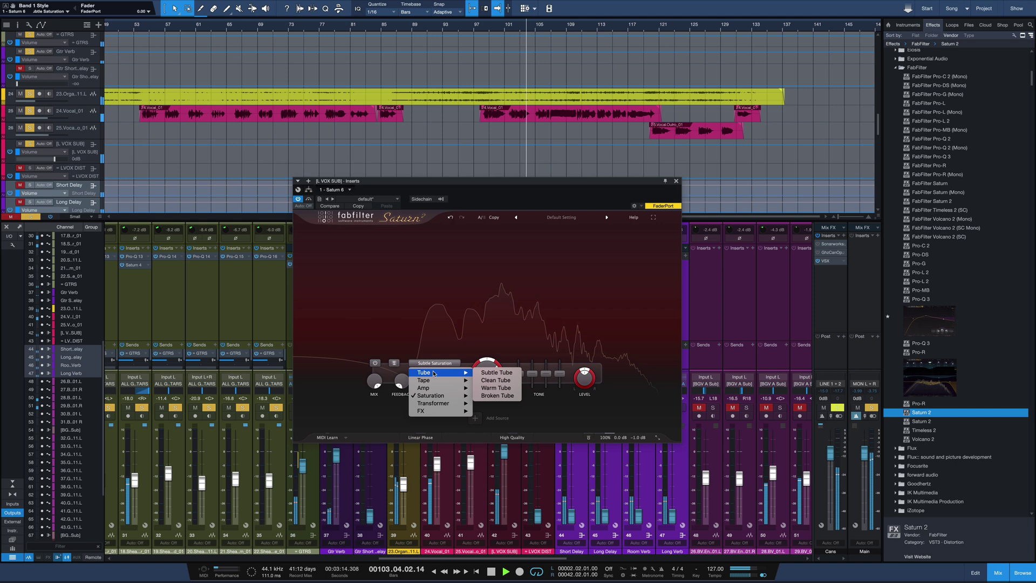
pyautogui.click(501, 388)
pyautogui.moveTo(484, 359)
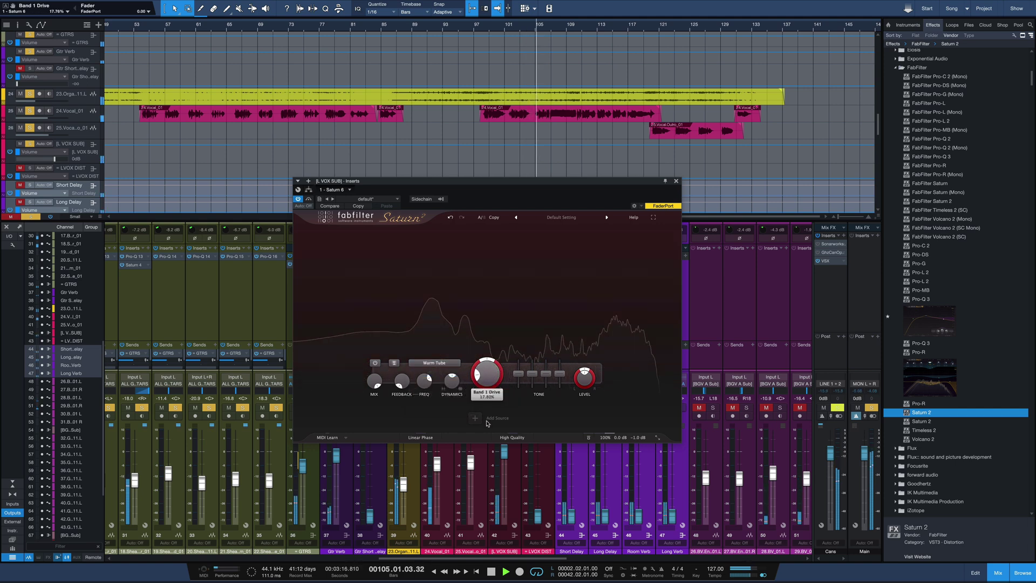
pyautogui.moveTo(484, 358)
pyautogui.mouseDown()
pyautogui.moveTo(486, 380)
pyautogui.moveTo(477, 373)
pyautogui.moveTo(484, 343)
pyautogui.mouseUp()
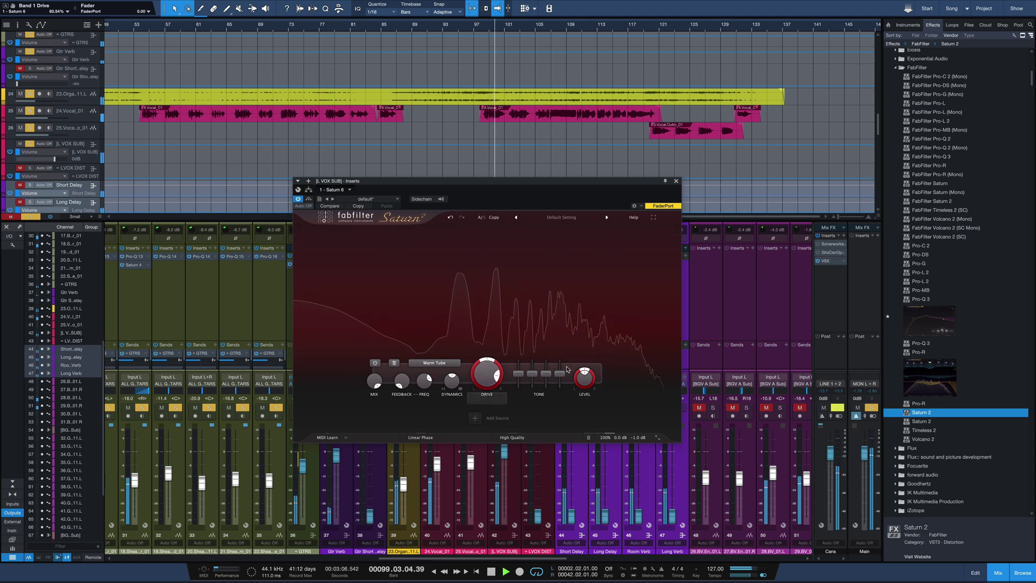
# Lower the Band 1 Mix in Saturn 2 and reduce the Band 1 Level to about -3 dB.
pyautogui.moveTo(585, 378); pyautogui.dragTo(583, 408)
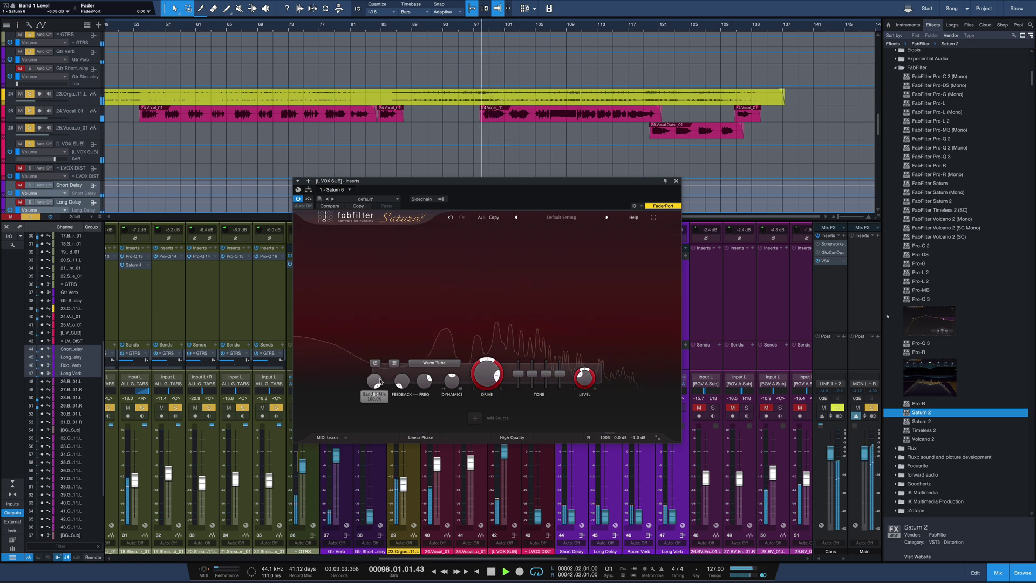
pyautogui.moveTo(373, 381); pyautogui.dragTo(372, 412)
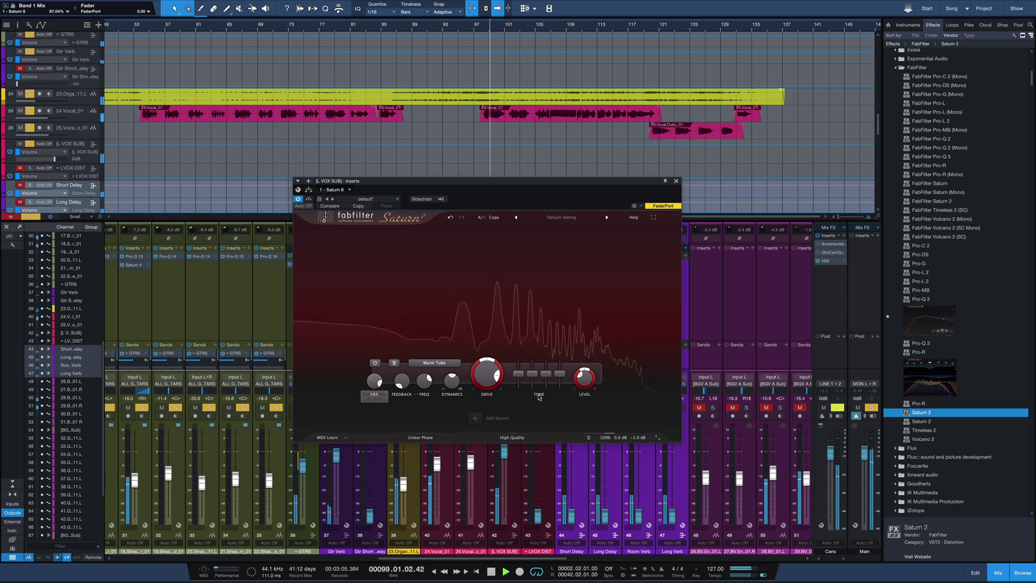
pyautogui.moveTo(584, 379); pyautogui.dragTo(585, 367)
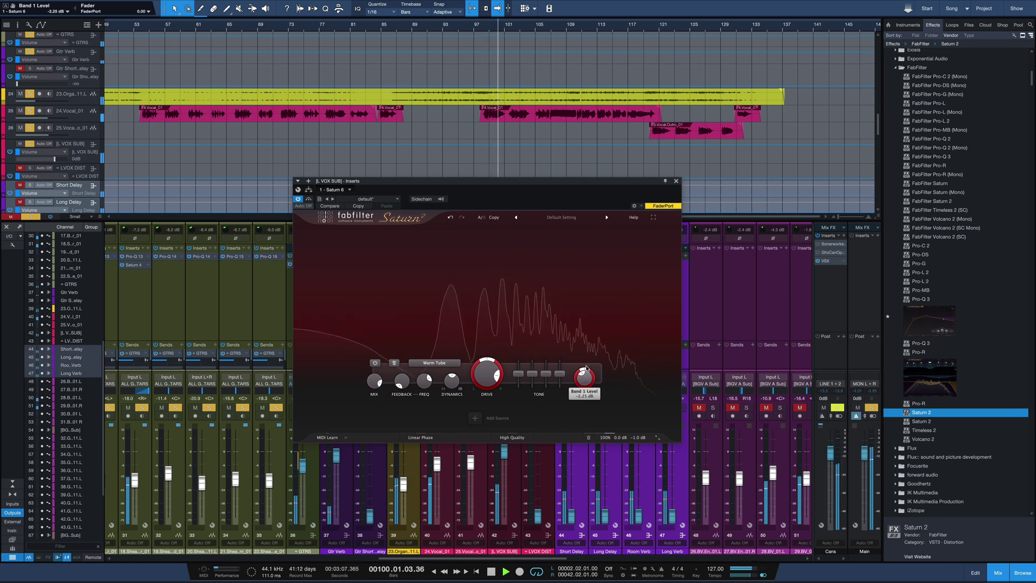
# Compare the vocal with Saturn 2 bypassed and active, leaving the saturation on and playing the section again.
pyautogui.click(308, 199)
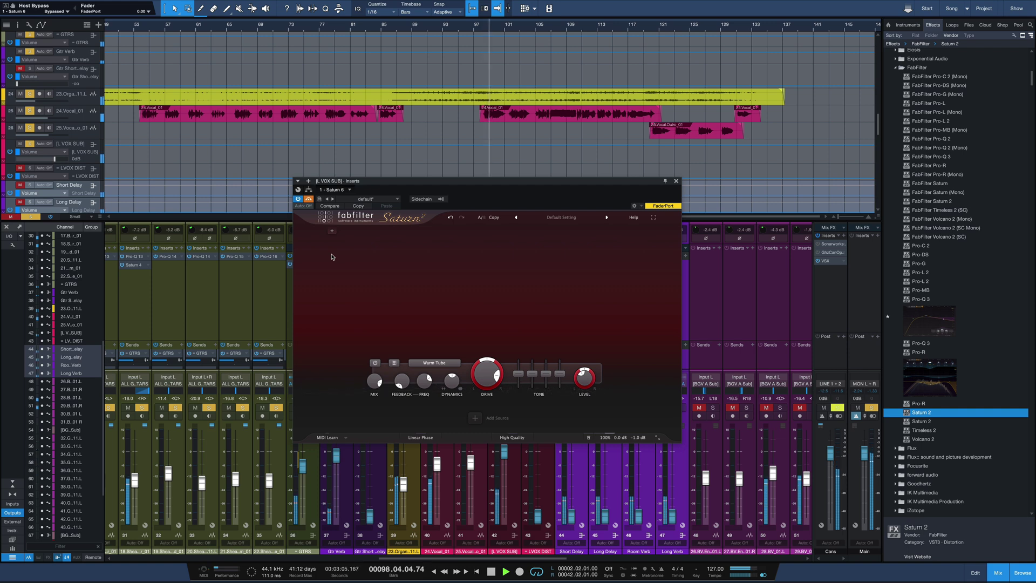
pyautogui.click(310, 200)
pyautogui.press('space')
pyautogui.press('space')
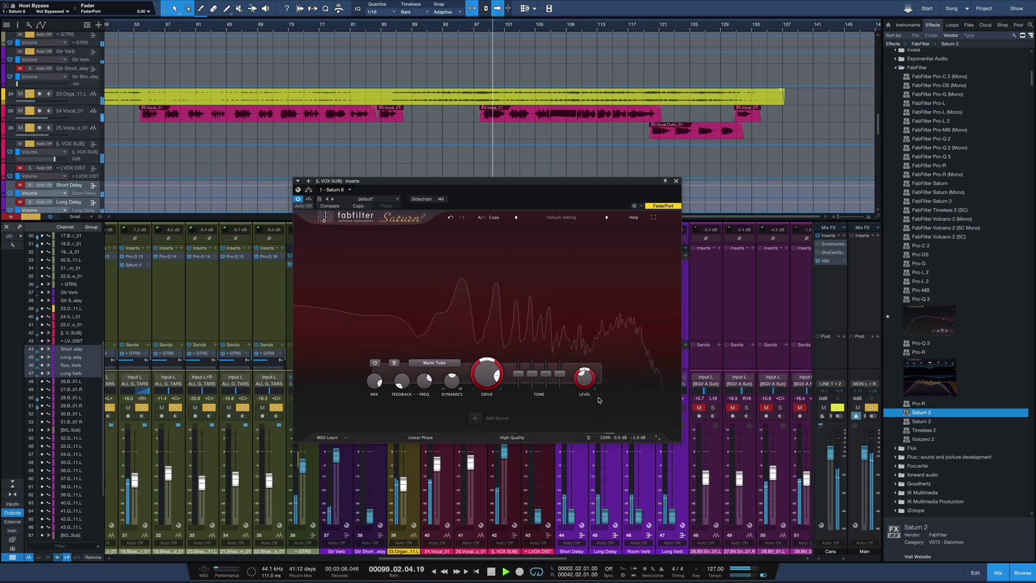
# Fine-tune the Band 1 Level to -3.40 dB, stop playback and close the Saturn 2 window.
pyautogui.moveTo(584, 389)
pyautogui.scroll(-1, 585, 389)
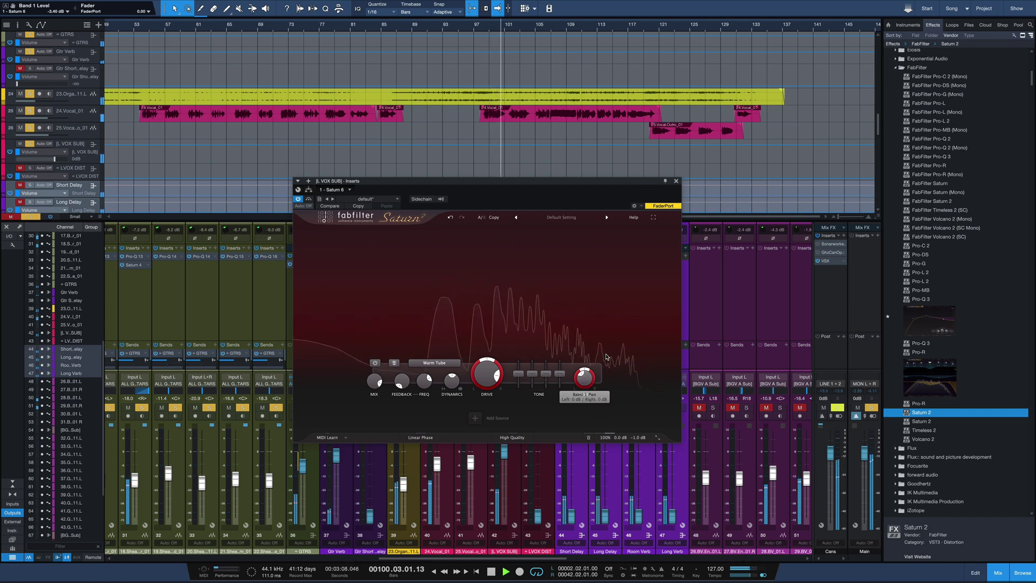
pyautogui.press('space')
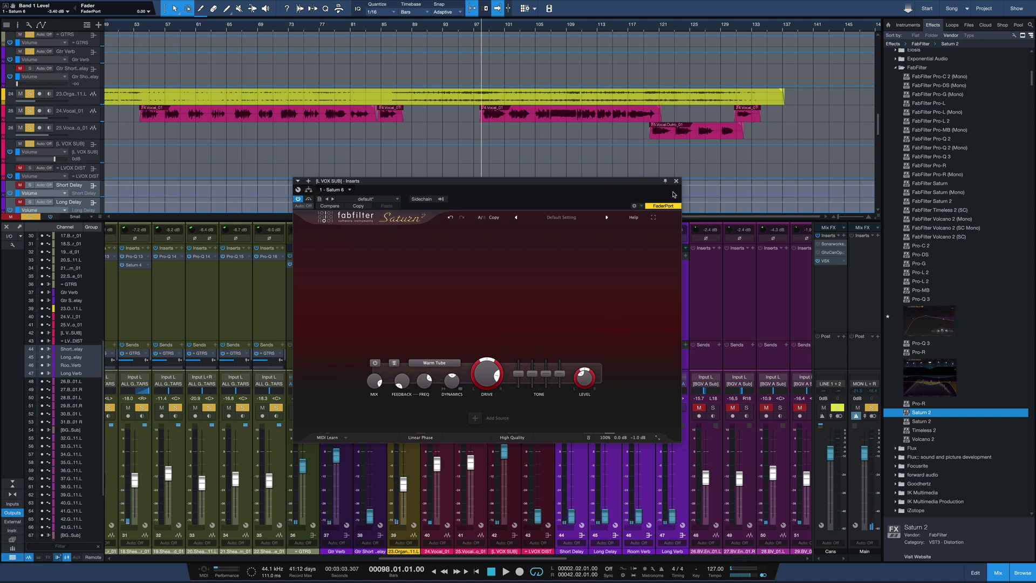
pyautogui.click(676, 180)
# Insert Pro-Q 3 after Saturn on [L VOX SUB] and add a low cut at about 123 Hz.
pyautogui.moveTo(917, 324); pyautogui.dragTo(597, 346)
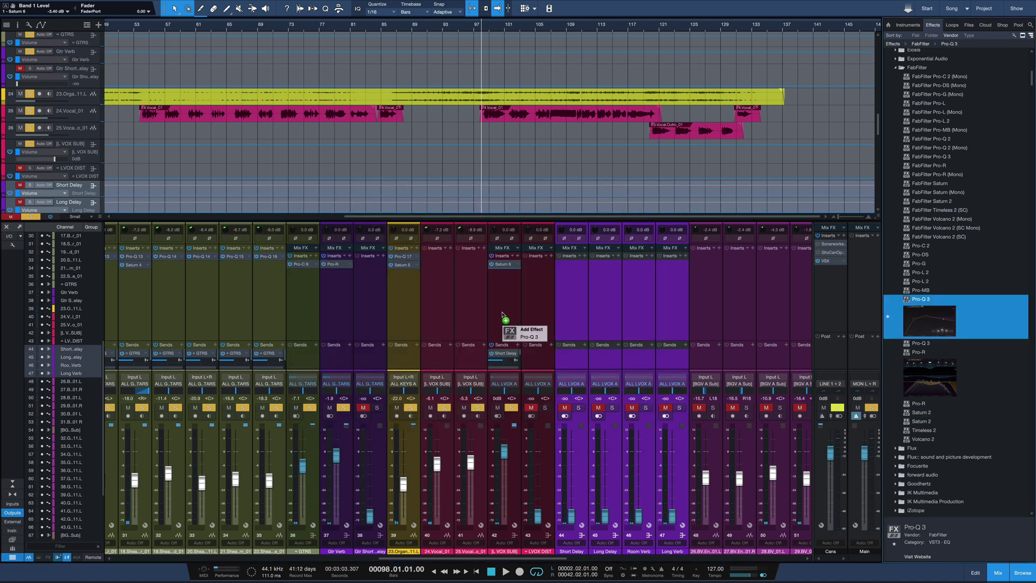
pyautogui.moveTo(502, 316); pyautogui.dragTo(502, 314)
pyautogui.press('space')
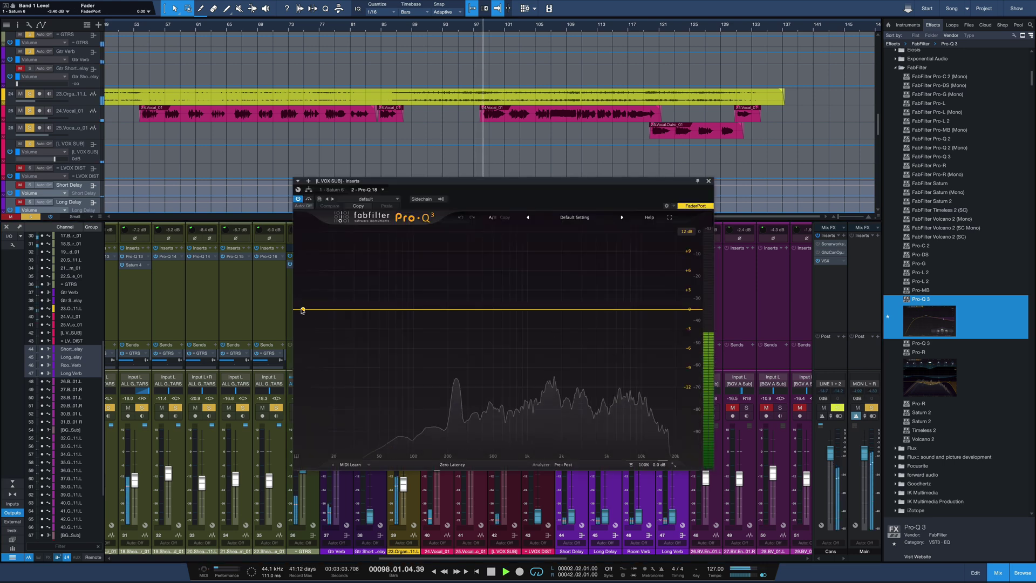
pyautogui.moveTo(301, 312); pyautogui.dragTo(423, 307)
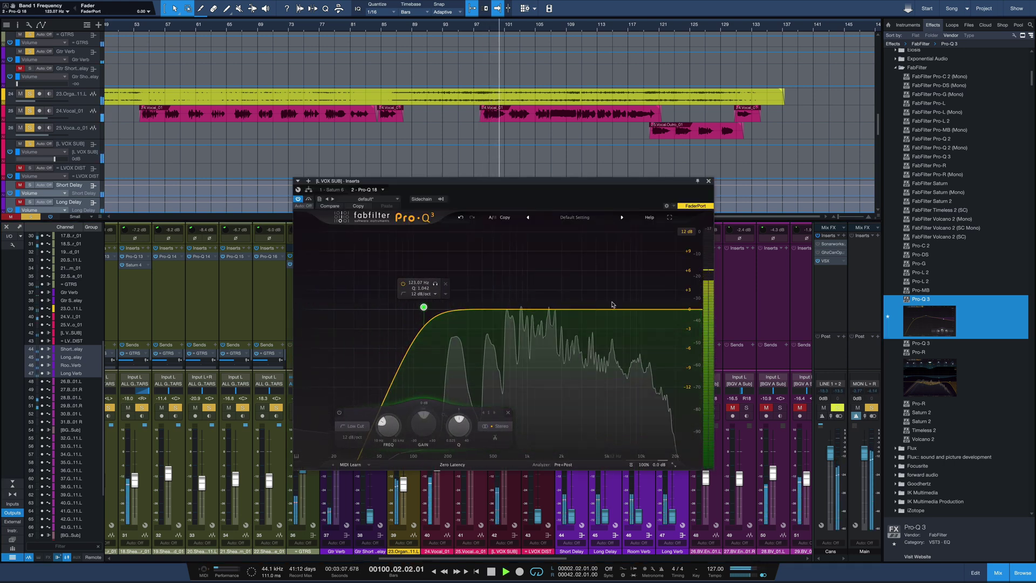
# Add a high shelf boosting about 3.5 dB near 10.8 kHz and lower the low cut to about 64 Hz.
pyautogui.moveTo(674, 306)
pyautogui.mouseDown()
pyautogui.moveTo(651, 226)
pyautogui.moveTo(658, 297)
pyautogui.mouseUp()
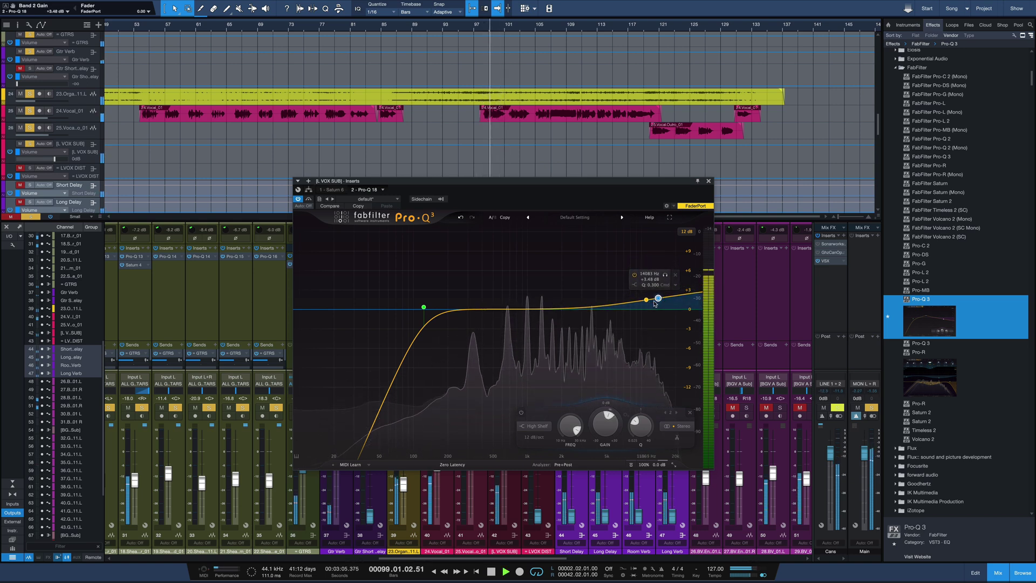
pyautogui.moveTo(658, 298); pyautogui.dragTo(645, 298)
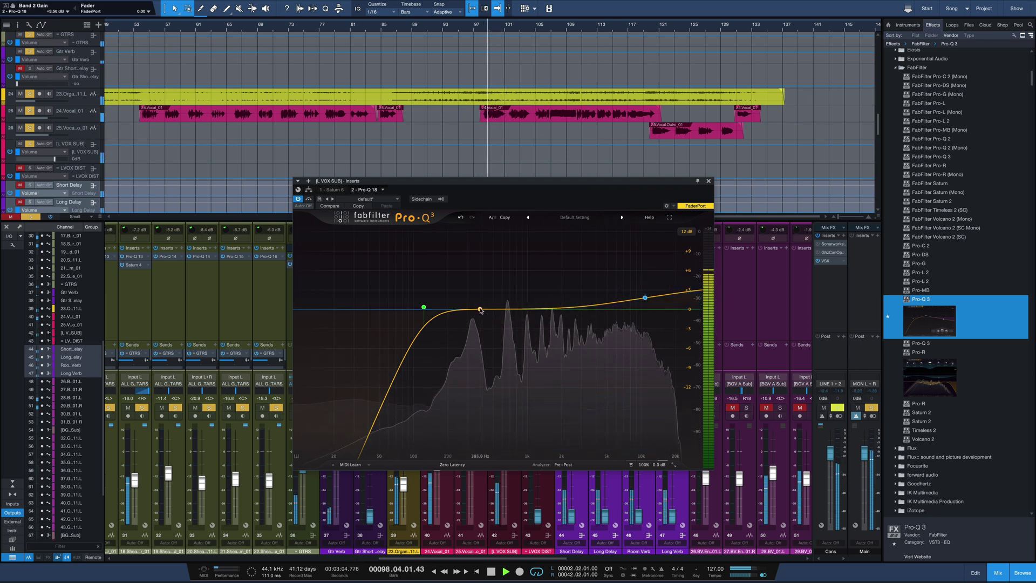
pyautogui.moveTo(442, 311)
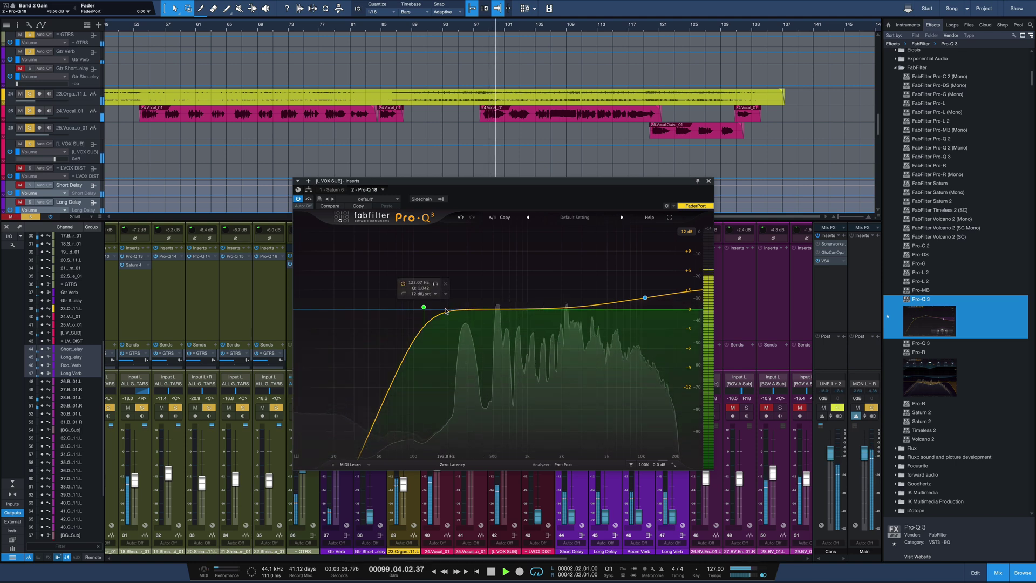
pyautogui.moveTo(423, 307); pyautogui.dragTo(392, 305)
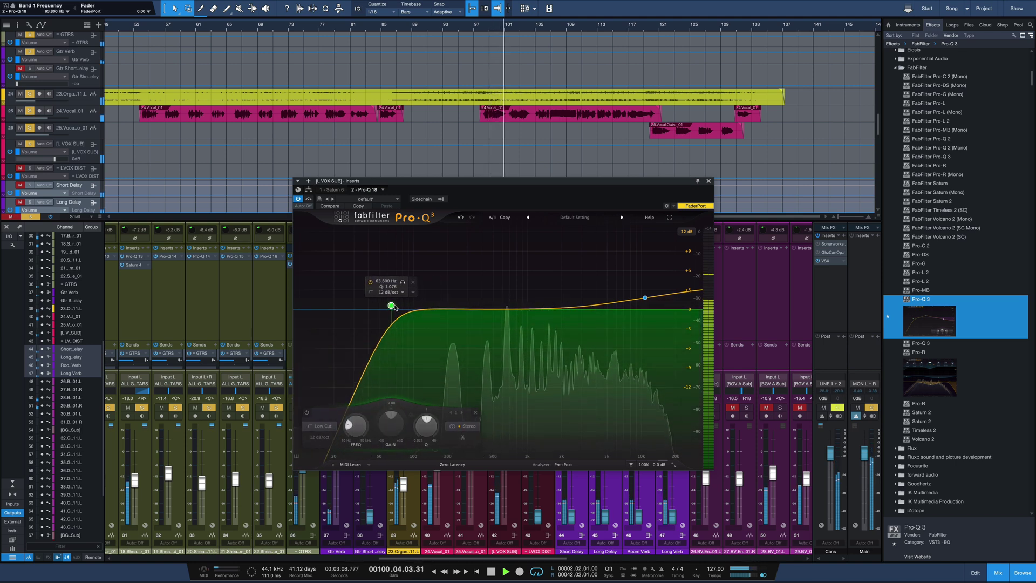
pyautogui.press('space')
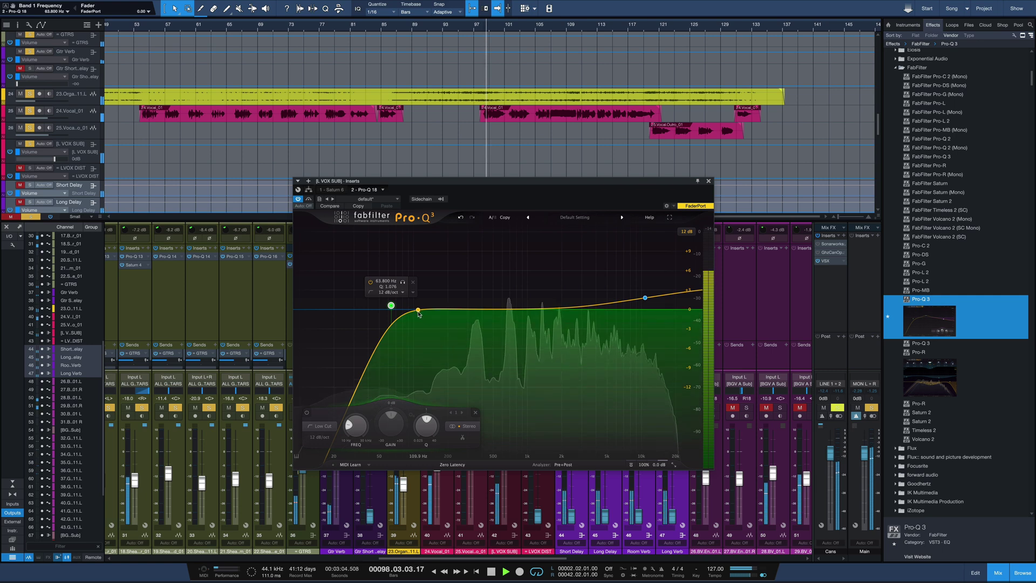
# Add bell bands boosting about 0.8 dB near 208 Hz and 909 Hz, plus a cut of about 0.3 dB in the upper mids.
pyautogui.moveTo(440, 311); pyautogui.dragTo(442, 299)
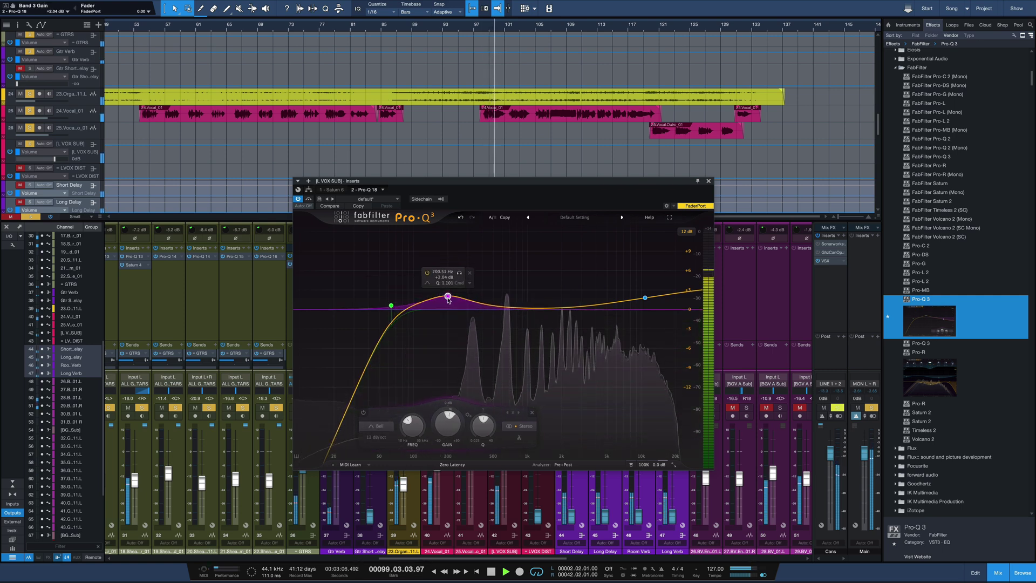
pyautogui.moveTo(542, 308)
pyautogui.mouseDown()
pyautogui.moveTo(542, 291)
pyautogui.moveTo(522, 304)
pyautogui.mouseUp()
pyautogui.moveTo(448, 298); pyautogui.dragTo(448, 305)
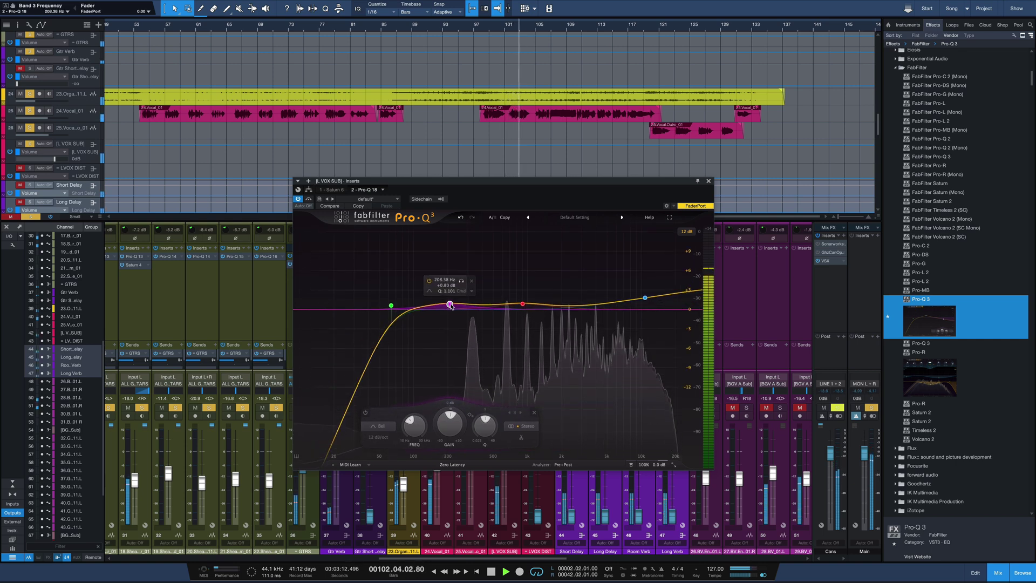
pyautogui.click(579, 307)
pyautogui.moveTo(579, 307)
pyautogui.mouseDown()
pyautogui.moveTo(590, 273)
pyautogui.moveTo(589, 312)
pyautogui.mouseUp()
# Trim the boosts near 919 Hz and 208 Hz to about 0.7 dB each and stop playback.
pyautogui.click(522, 304)
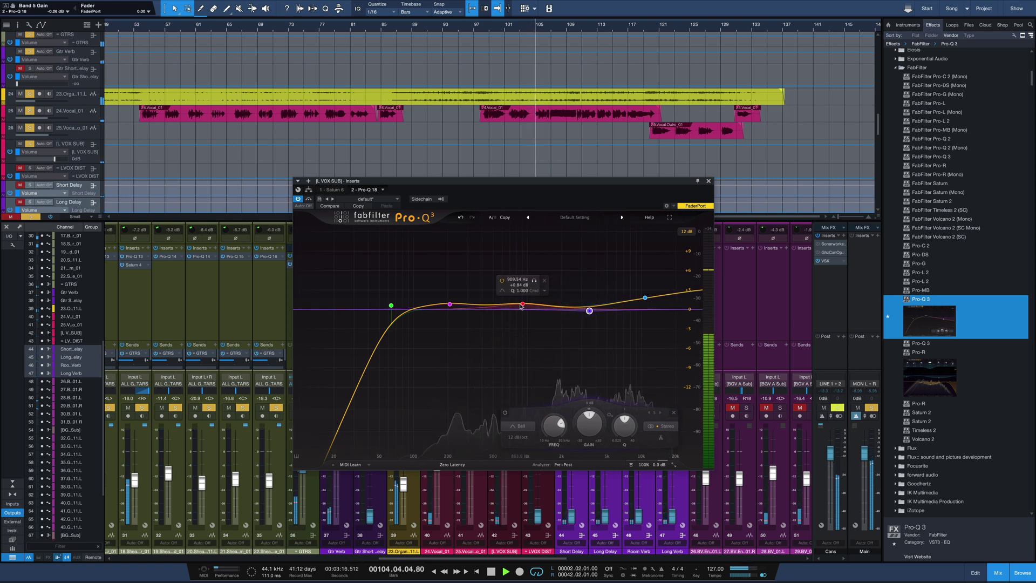
pyautogui.moveTo(523, 307); pyautogui.dragTo(523, 310)
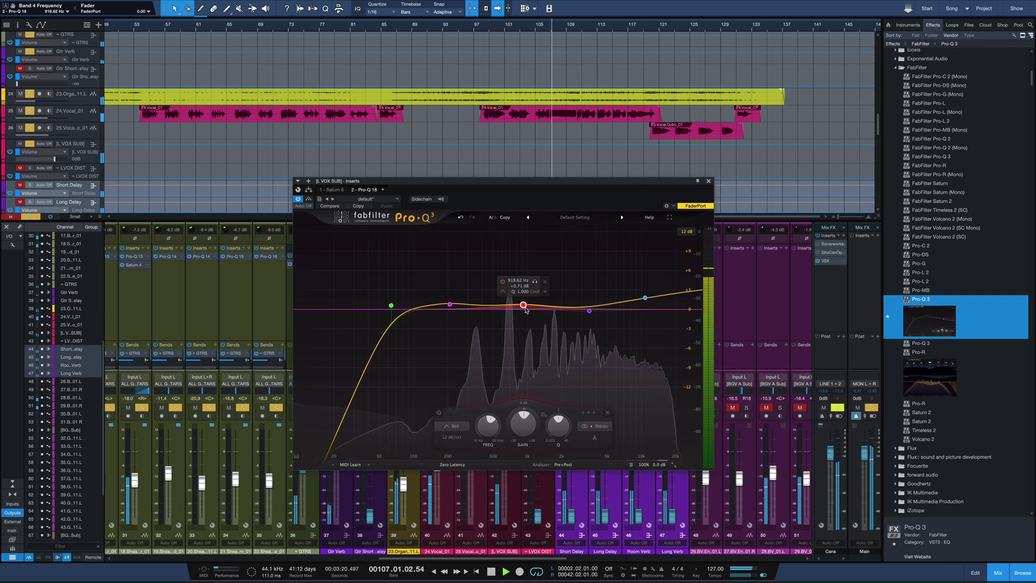
pyautogui.click(450, 306)
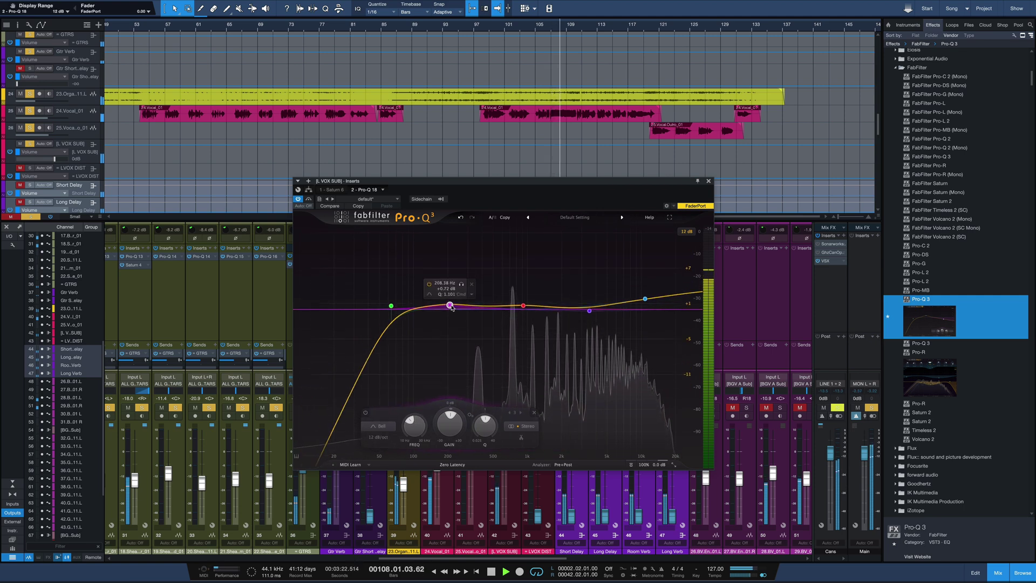
pyautogui.press('space')
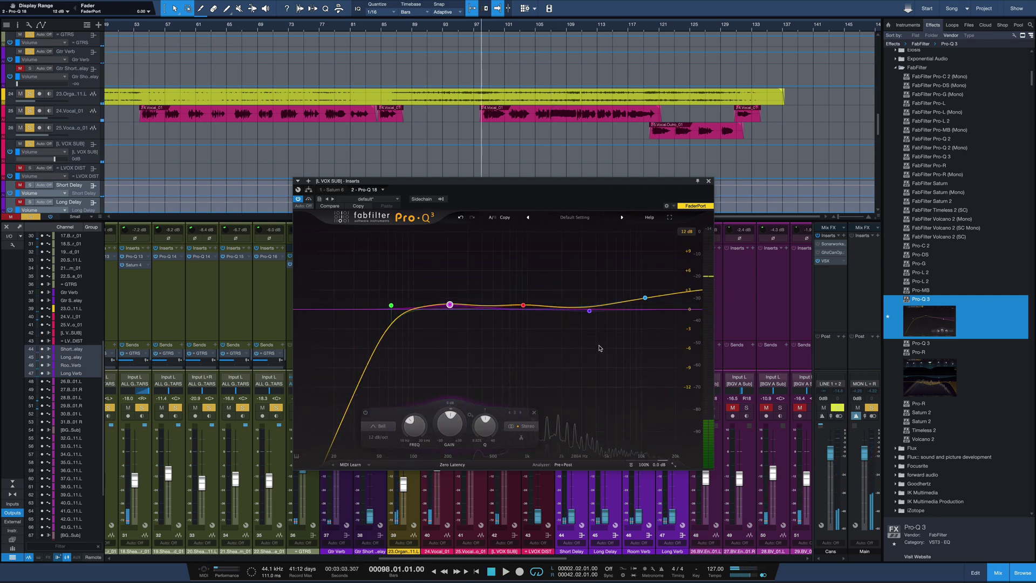
# Move the 208 Hz bell band down to about 122 Hz with a boost of about 1.2 dB.
pyautogui.moveTo(626, 280)
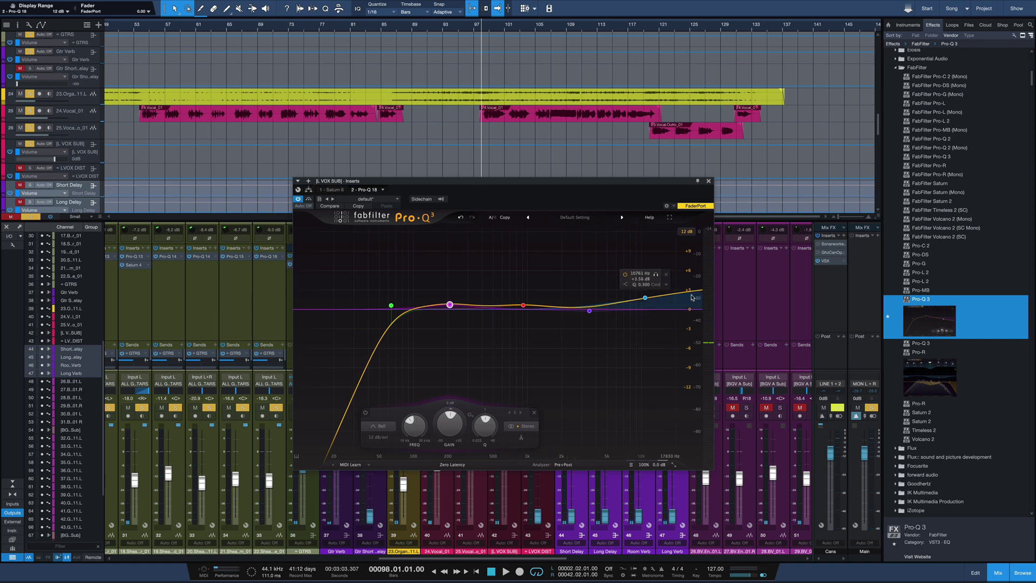
pyautogui.moveTo(529, 312)
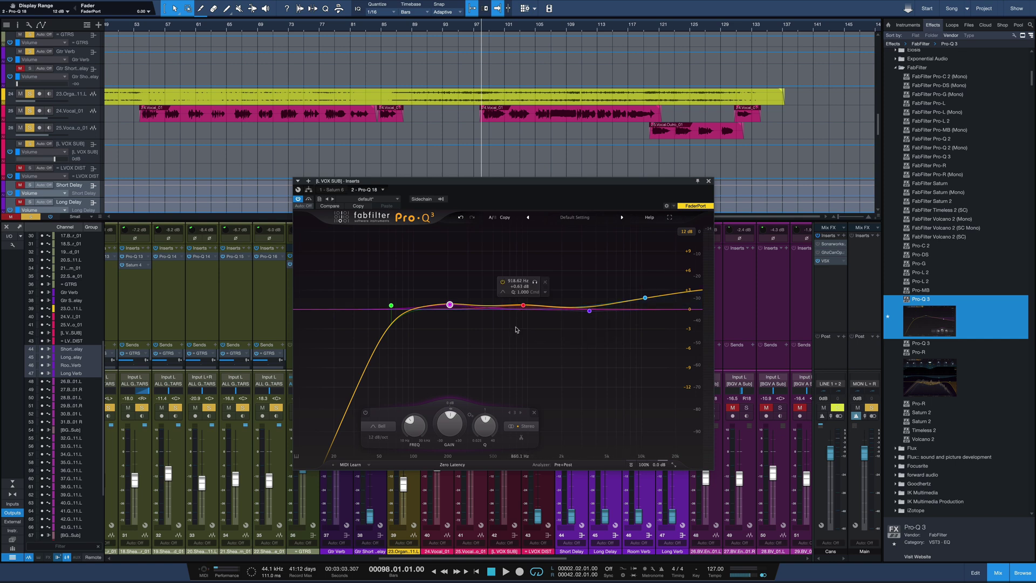
pyautogui.moveTo(447, 304)
pyautogui.moveTo(449, 305); pyautogui.dragTo(423, 305)
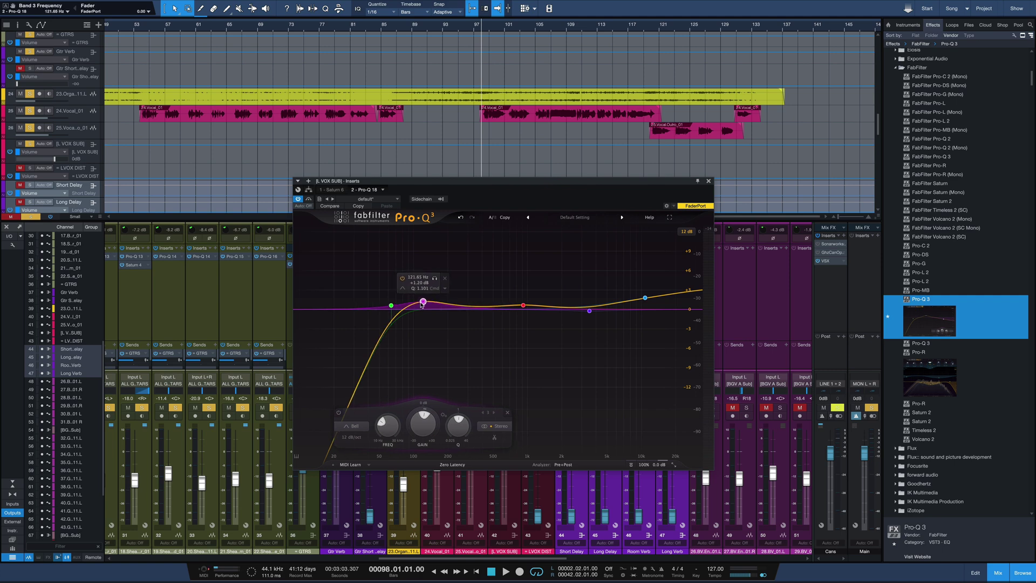
# Close the equaliser, add Pro-C 2 to the [L VOX SUB] channel and set its compression style to Vocal.
pyautogui.click(708, 182)
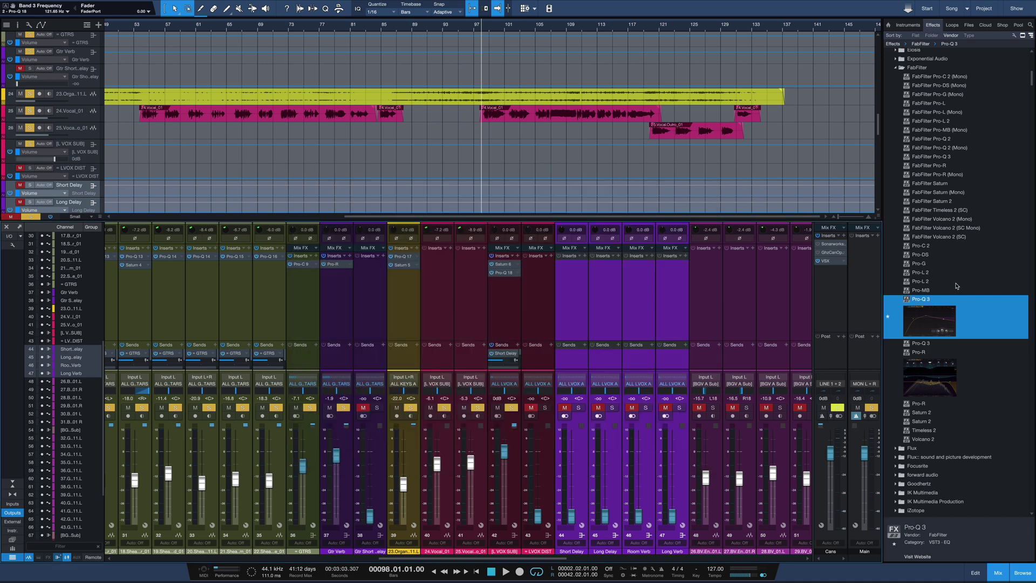
pyautogui.moveTo(928, 248); pyautogui.dragTo(496, 318)
pyautogui.click(461, 443)
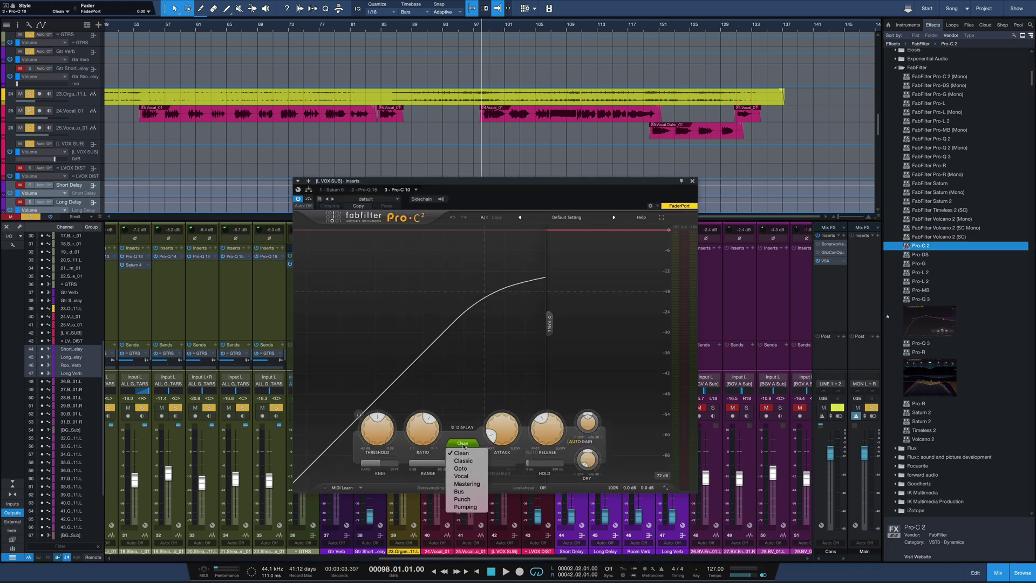
pyautogui.click(468, 478)
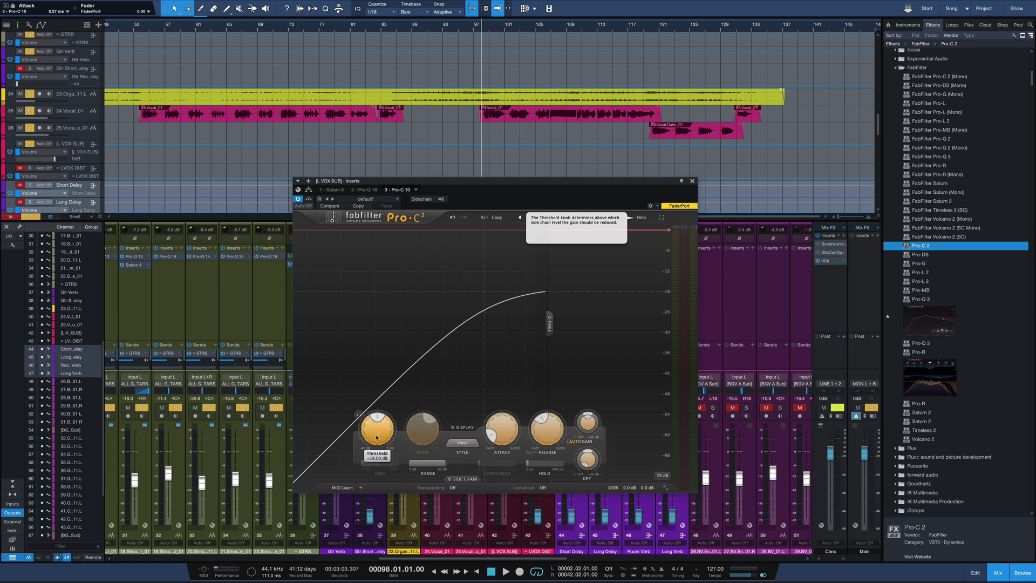
# Disable the compressor's auto gain and set its threshold to about -18 dB while playing the vocal.
pyautogui.press('space')
pyautogui.moveTo(379, 433); pyautogui.dragTo(388, 452)
pyautogui.click(580, 441)
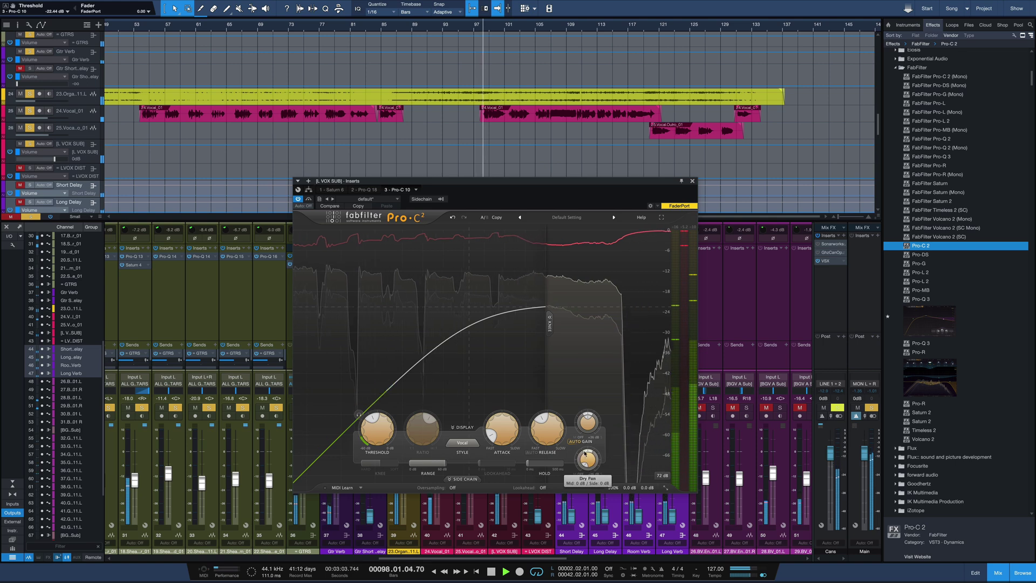
pyautogui.press('space')
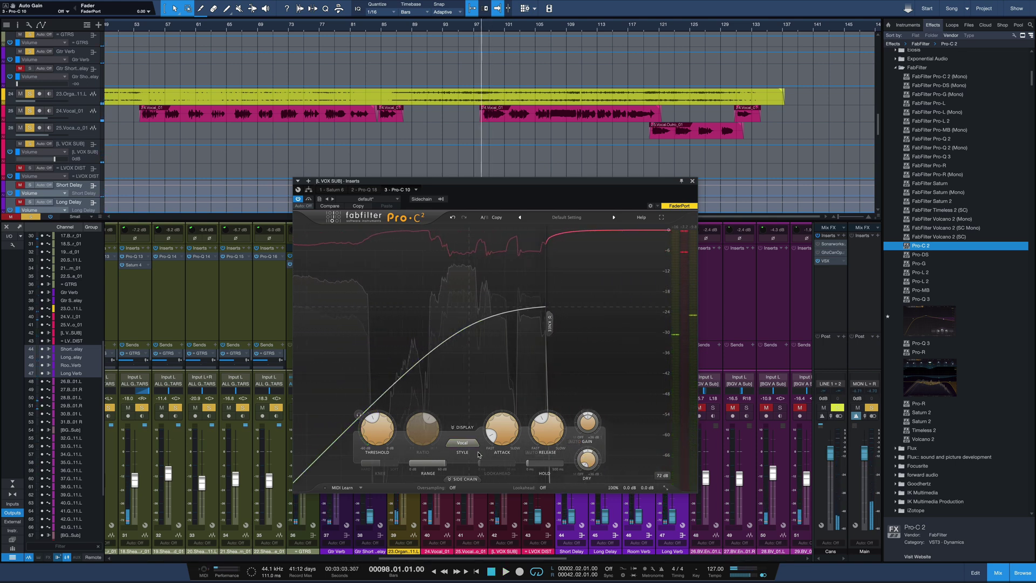
pyautogui.moveTo(378, 432)
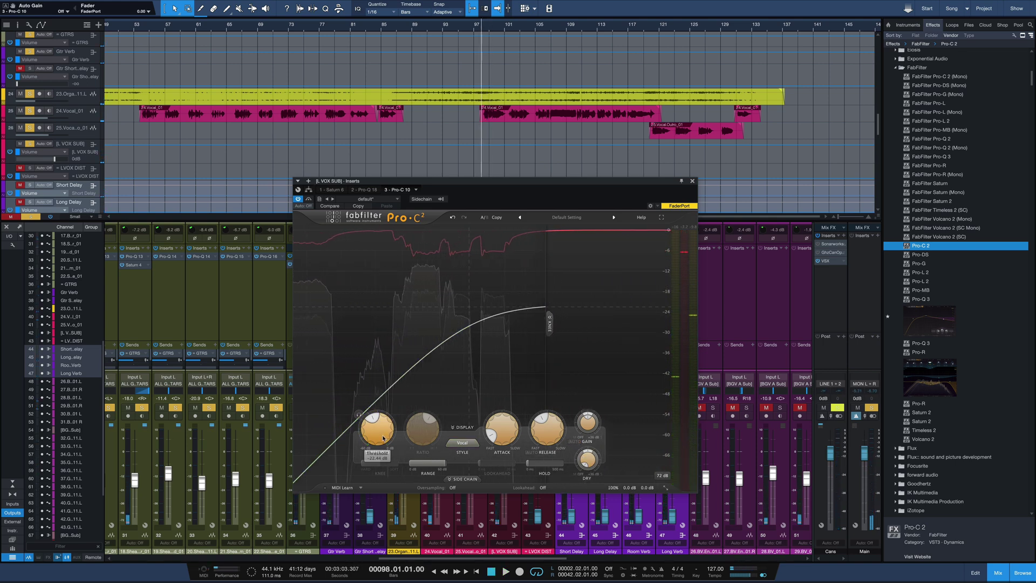
pyautogui.press('space')
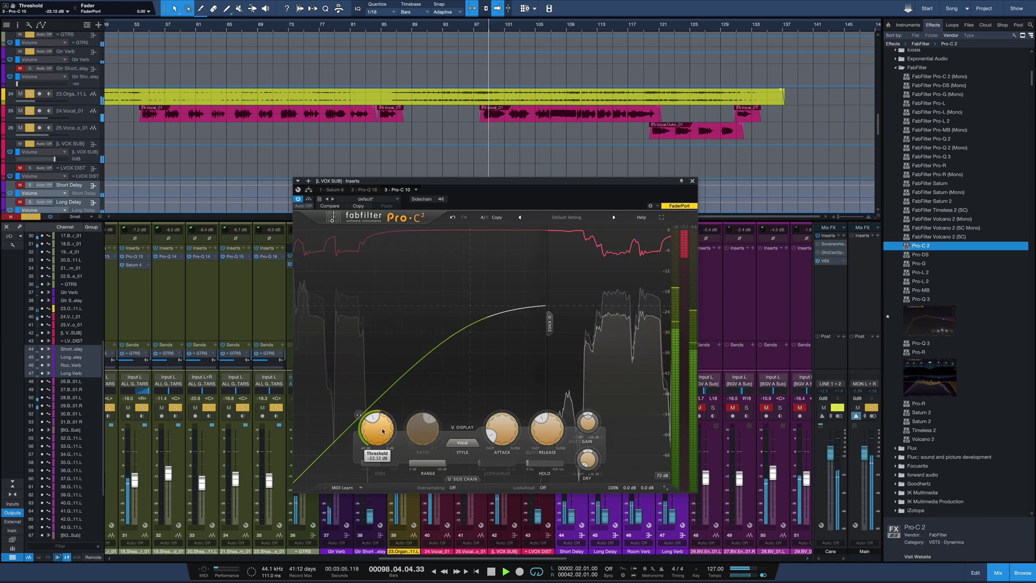
pyautogui.moveTo(381, 434)
pyautogui.mouseDown()
pyautogui.moveTo(388, 415)
pyautogui.moveTo(383, 428)
pyautogui.mouseUp()
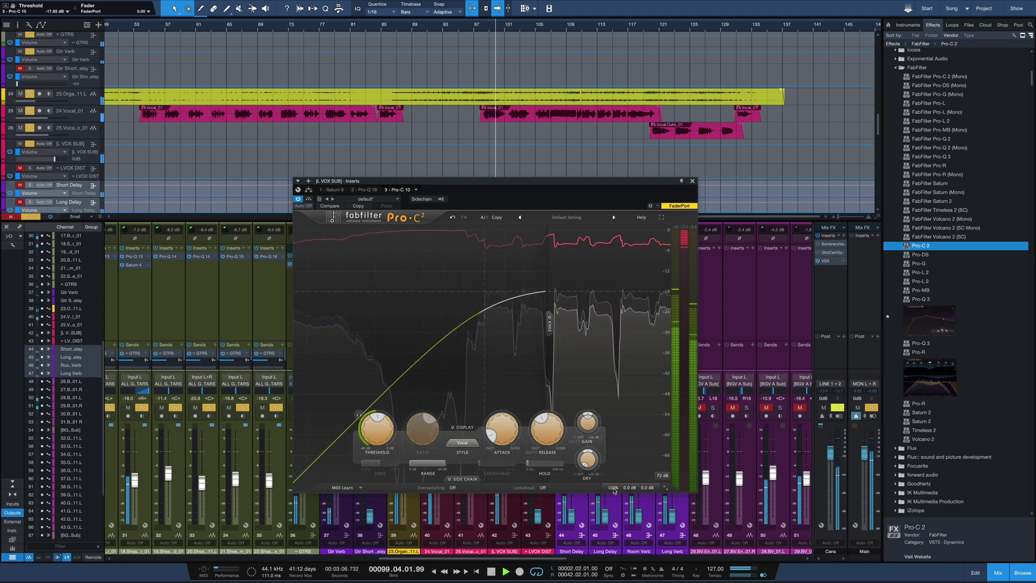
# Raise the compressor's output level to about +3.8 dB and set its wet gain to about +0.75 dB.
pyautogui.moveTo(629, 483)
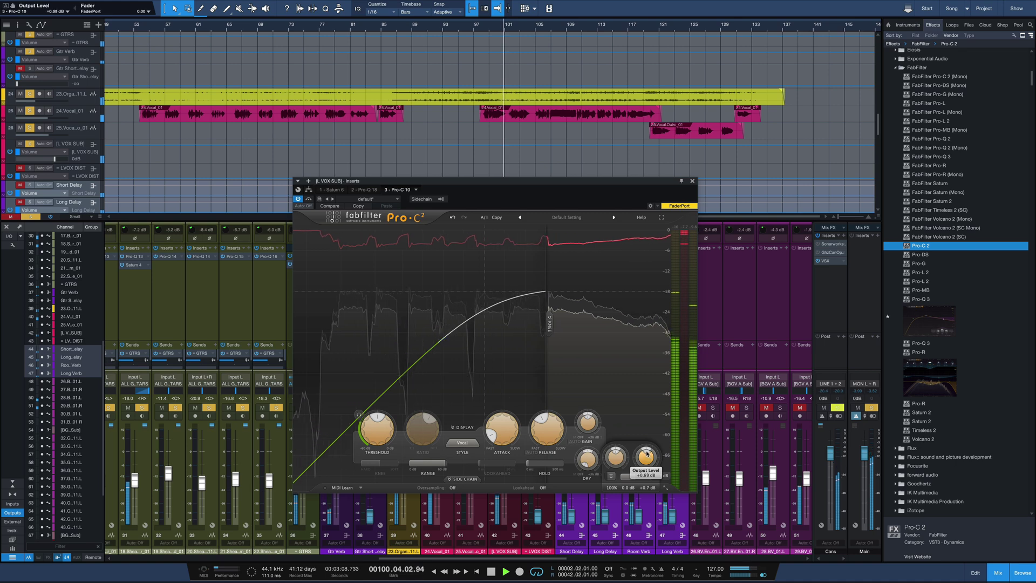
pyautogui.moveTo(647, 459); pyautogui.dragTo(650, 432)
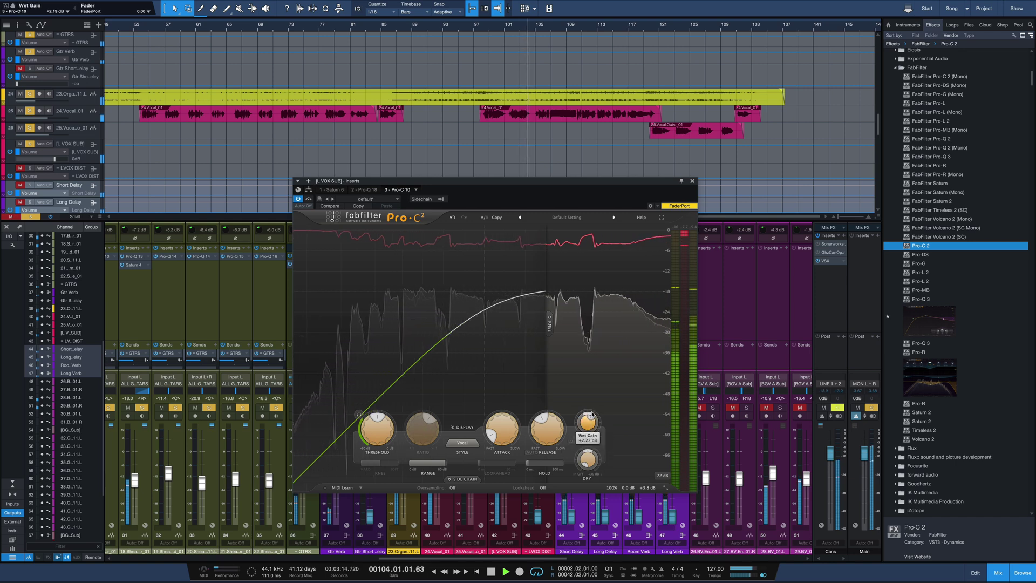
pyautogui.moveTo(590, 429); pyautogui.dragTo(588, 441)
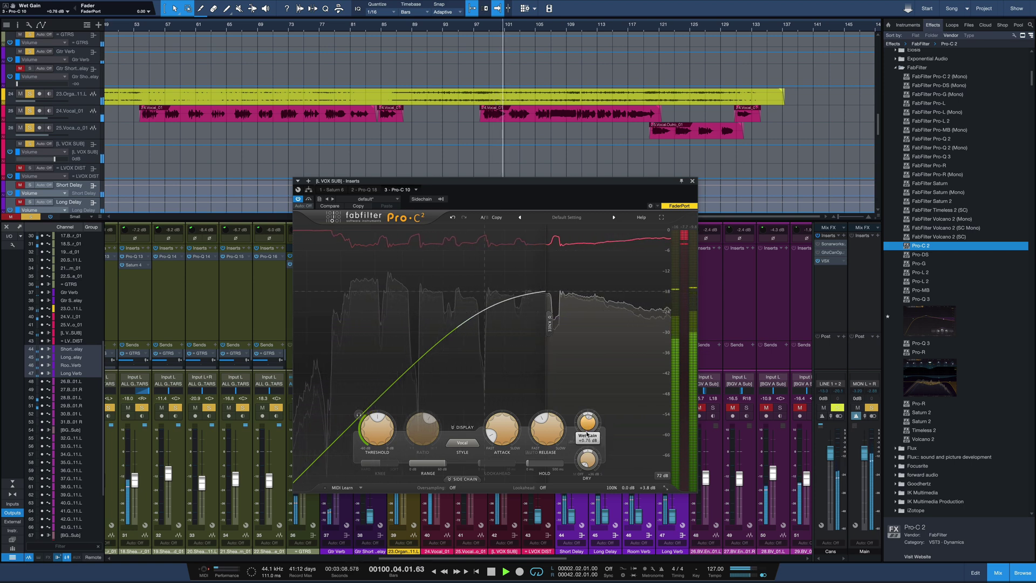
# Compare the vocal with Pro-C 2 bypassed and active, and fine-tune the wet gain to about +0.86 dB.
pyautogui.click(308, 199)
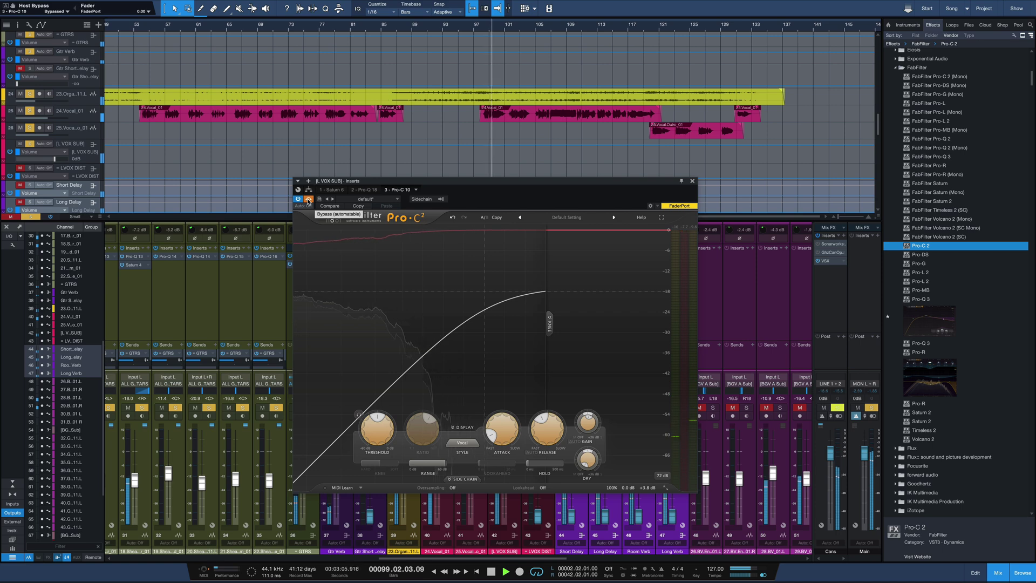
pyautogui.click(308, 199)
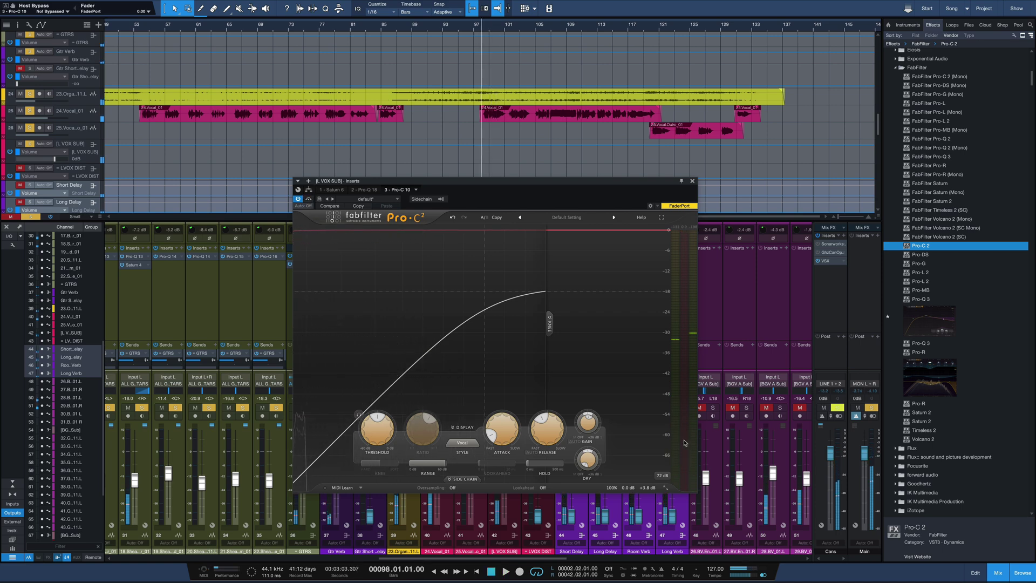
pyautogui.moveTo(588, 426)
pyautogui.scroll(1, 588, 426)
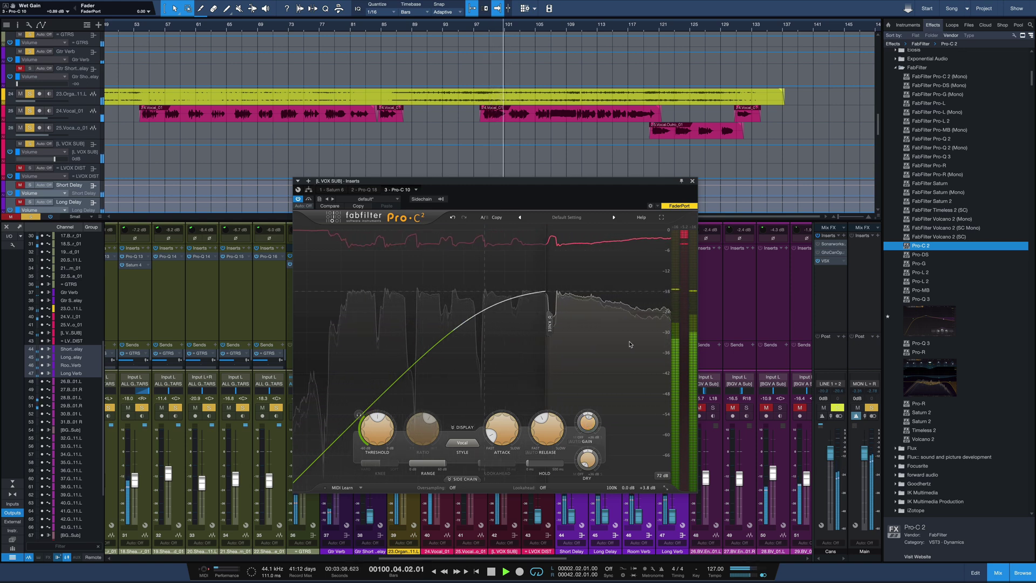
pyautogui.press('space')
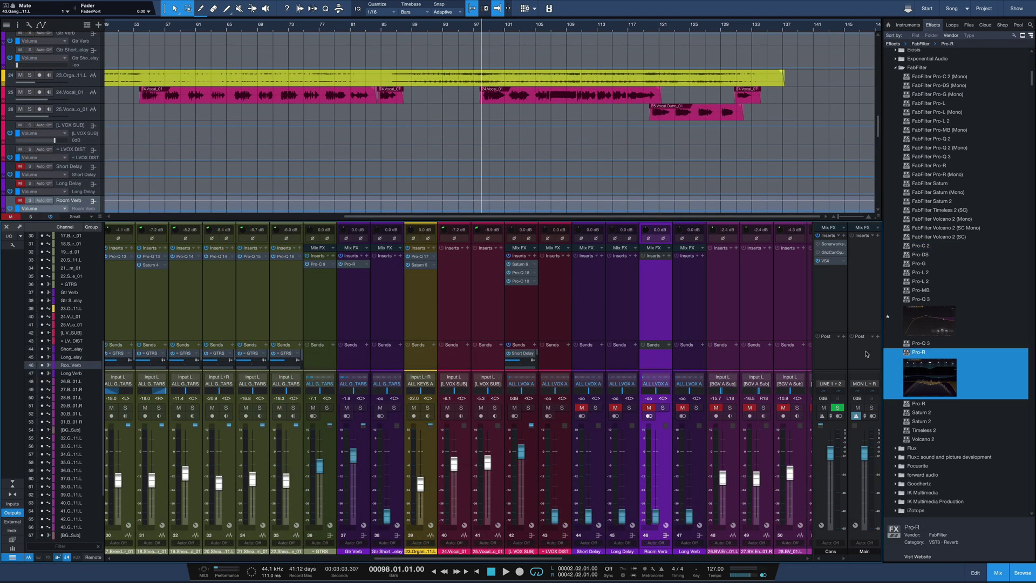
# Add Pro-R to the Room Verb channel, load the Vocal Reflections ambience preset and set its mix to 100%.
pyautogui.moveTo(944, 376); pyautogui.dragTo(654, 263)
pyautogui.moveTo(448, 162); pyautogui.dragTo(564, 145)
pyautogui.click(526, 174)
pyautogui.moveTo(524, 197)
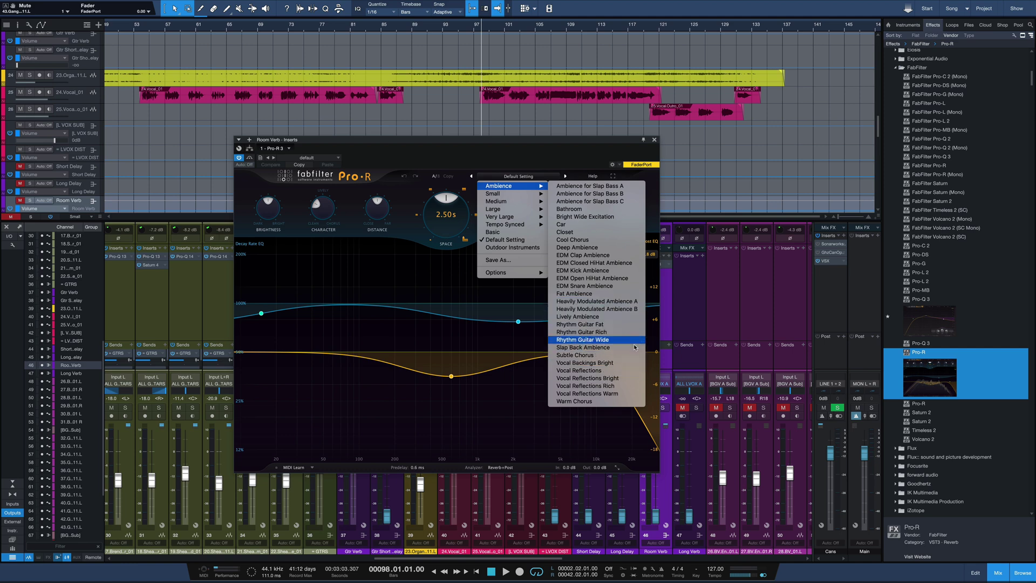
pyautogui.click(636, 370)
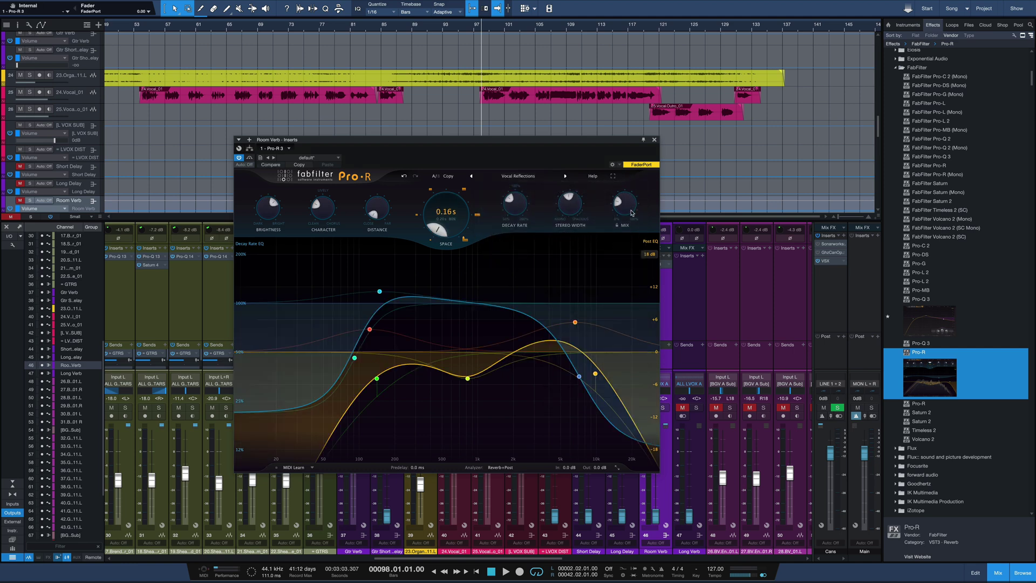
pyautogui.moveTo(631, 212); pyautogui.dragTo(668, 37)
pyautogui.moveTo(587, 147); pyautogui.dragTo(532, 147)
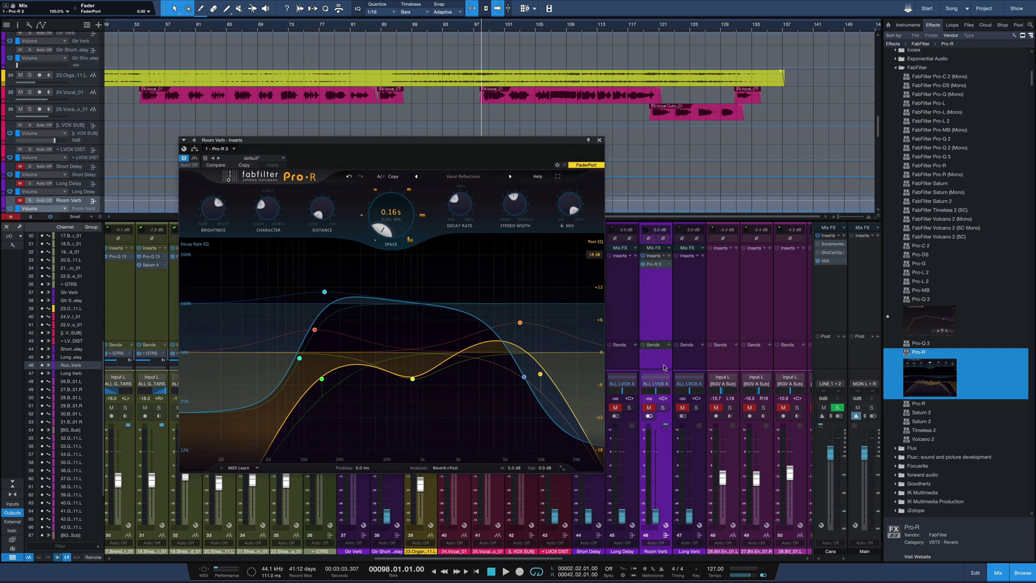
# Unmute the Room Verb channel and set its fader to about -6.7 dB during playback.
pyautogui.click(648, 407)
pyautogui.press('space')
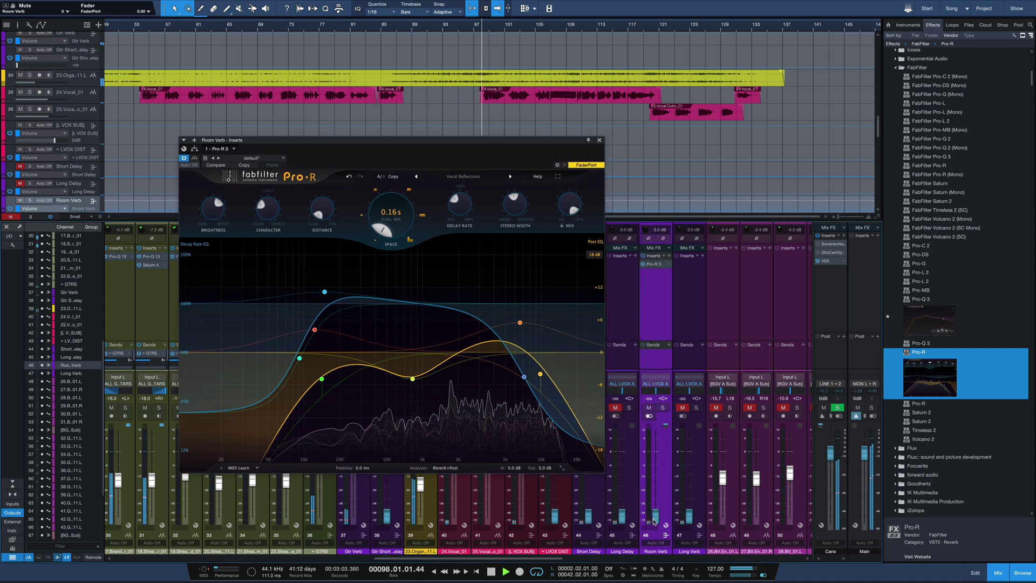
pyautogui.moveTo(655, 515); pyautogui.dragTo(659, 462)
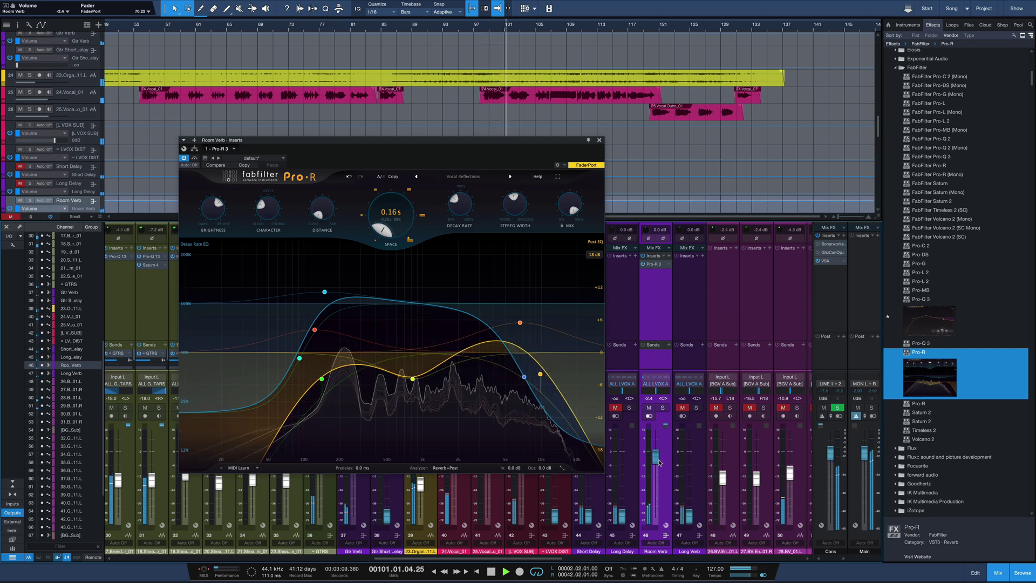
pyautogui.scroll(3, 659, 462)
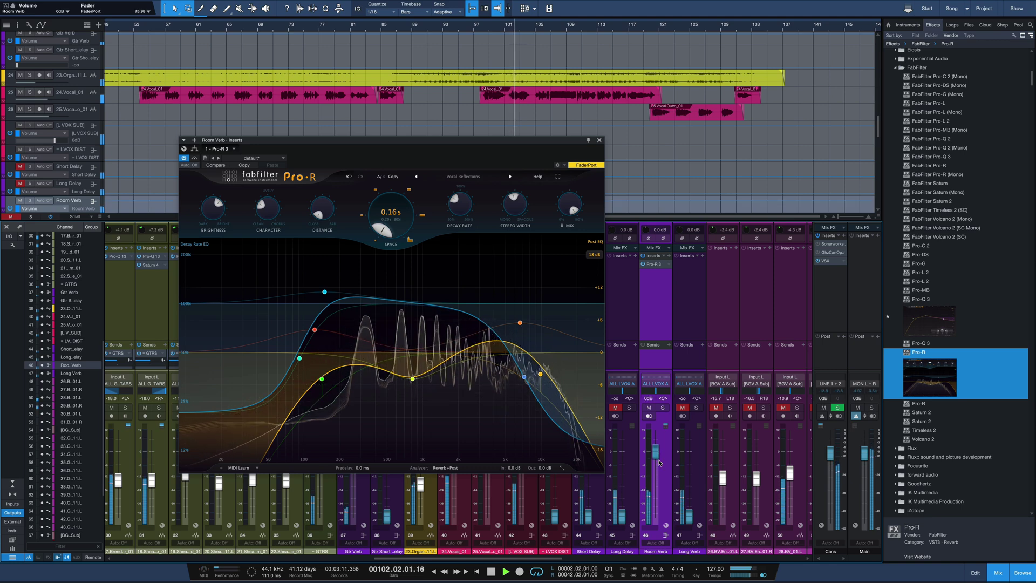
pyautogui.scroll(-5, 658, 462)
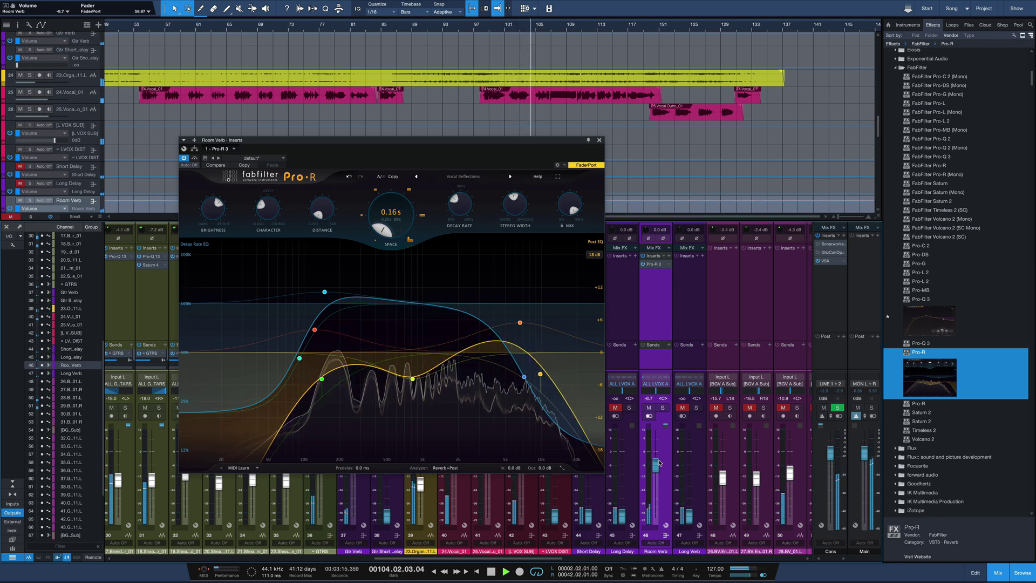
# Increase the room reverb's space to about 0.31 s and lower the Room Verb fader to about -7.0 dB.
pyautogui.press('space')
pyautogui.scroll(1, 383, 220)
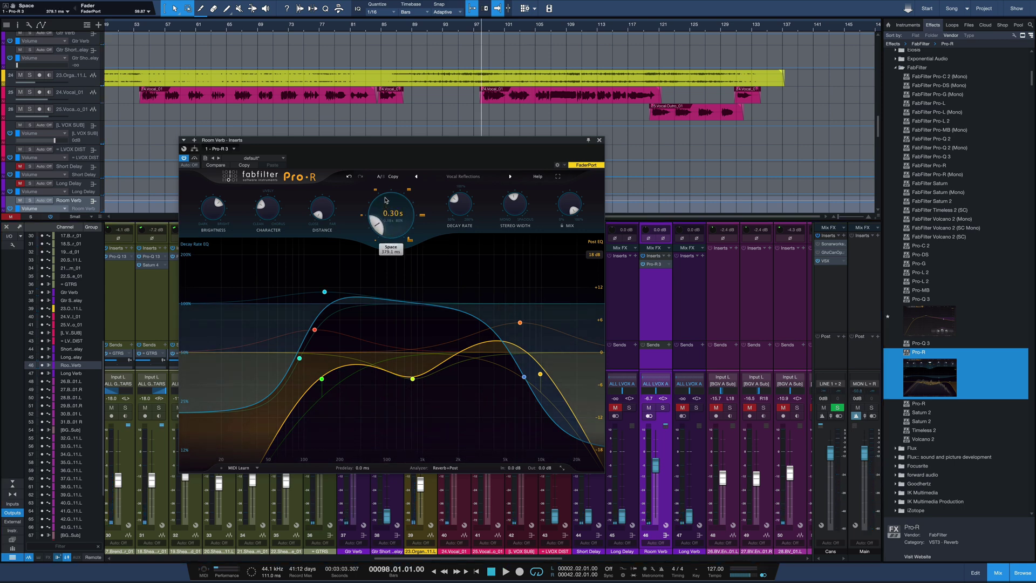
pyautogui.press('space')
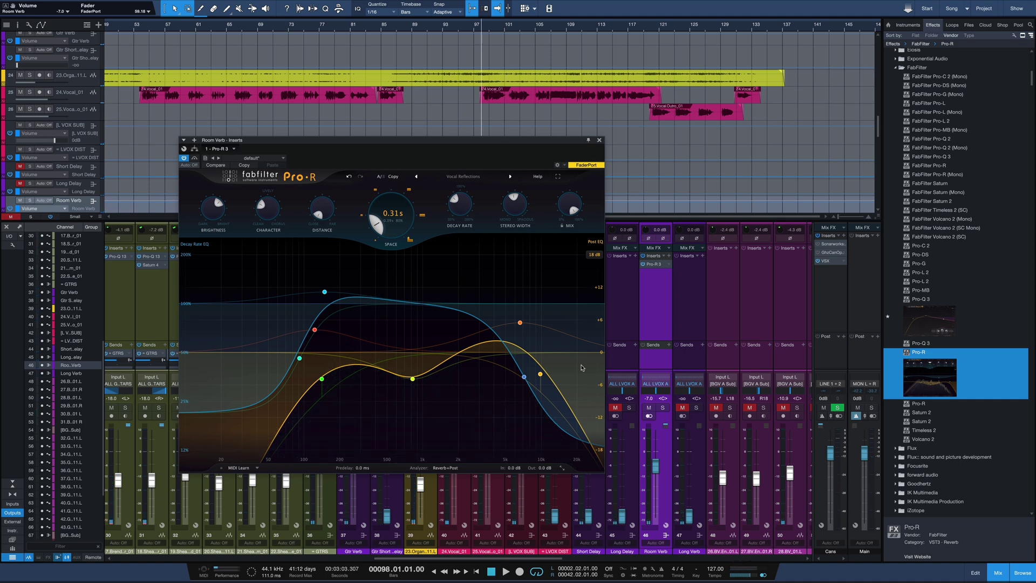
# Compare the vocal during playback with the Room Verb channel muted and unmuted.
pyautogui.click(649, 408)
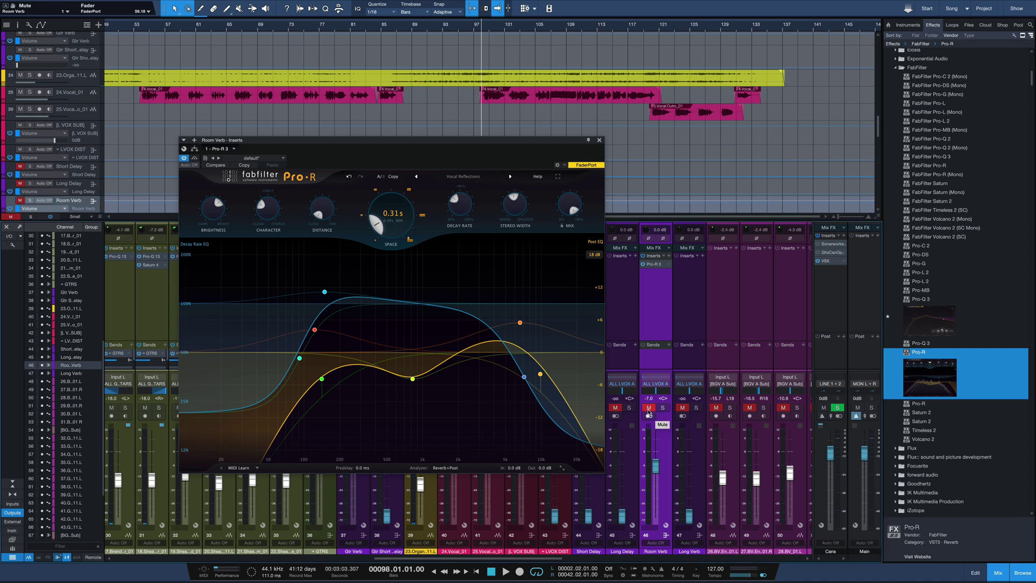
pyautogui.press('space')
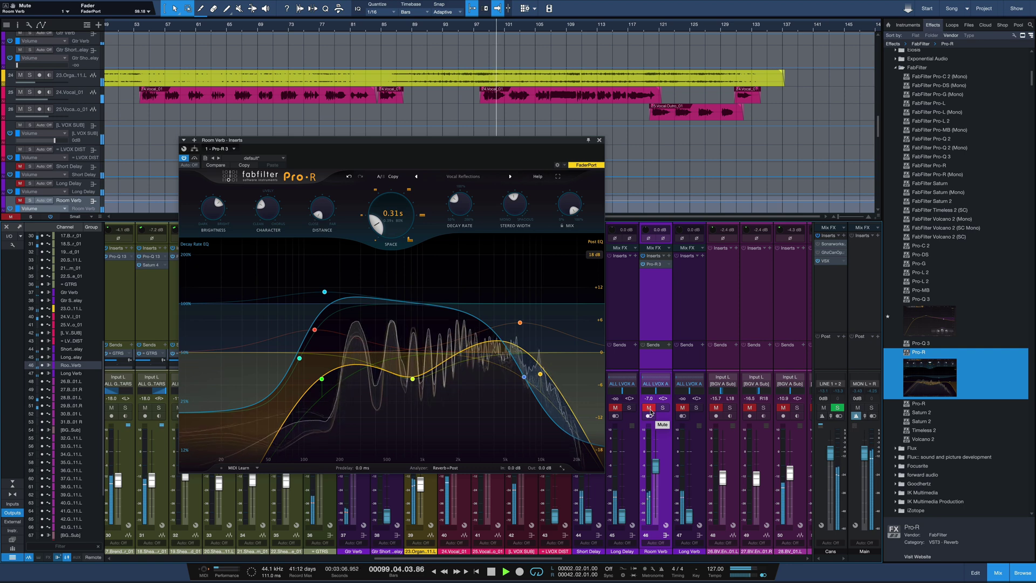
pyautogui.click(649, 409)
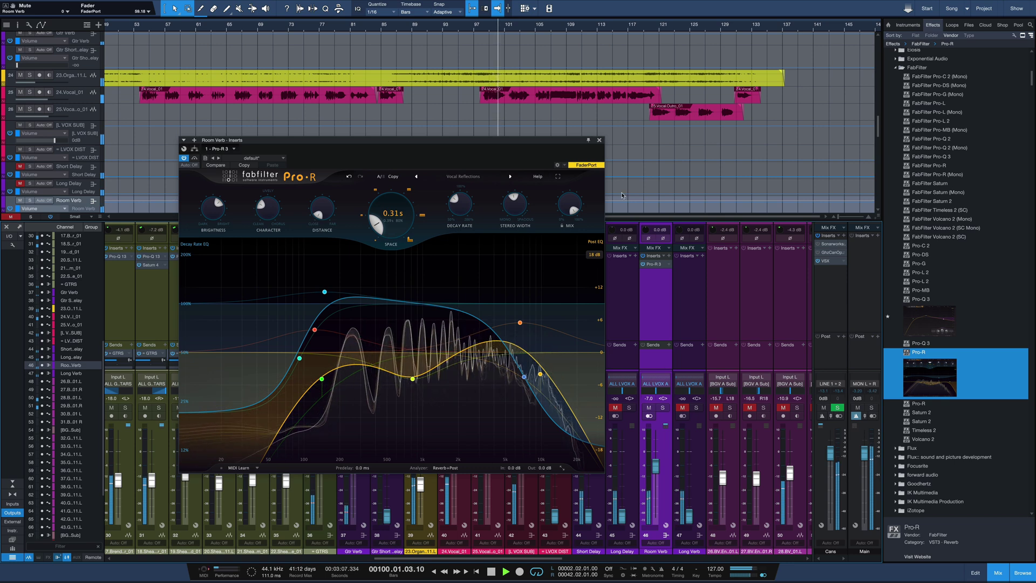
pyautogui.press('space')
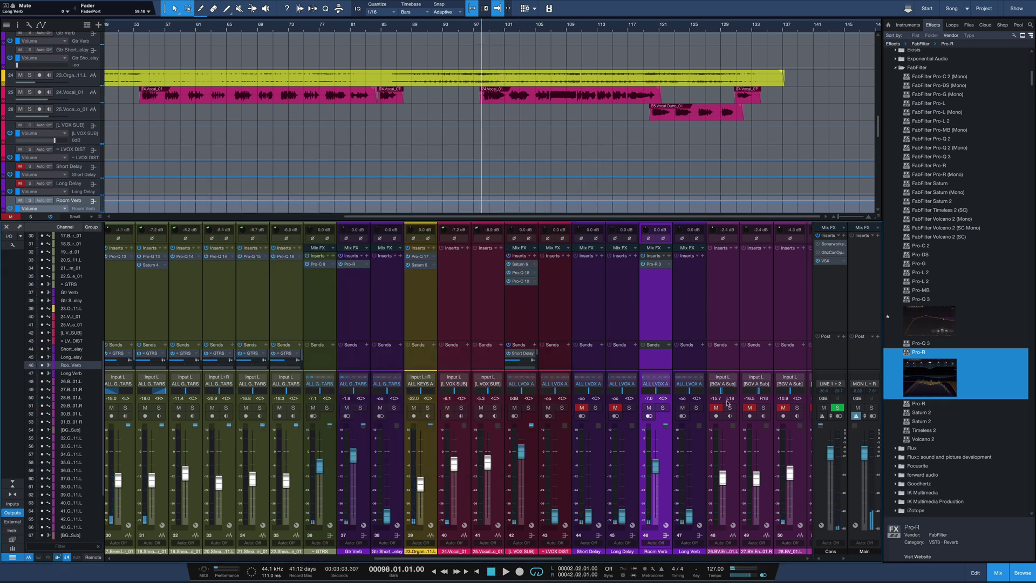
# Add Pro-R to the Long Verb channel and load the Medium Hall 1 preset.
pyautogui.moveTo(931, 381); pyautogui.dragTo(681, 285)
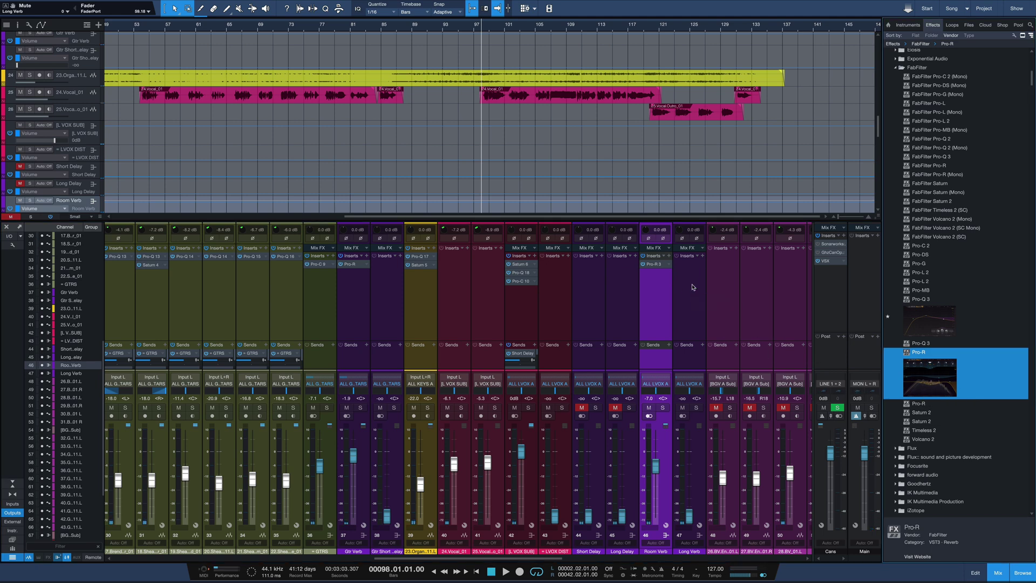
pyautogui.click(703, 487)
pyautogui.click(467, 177)
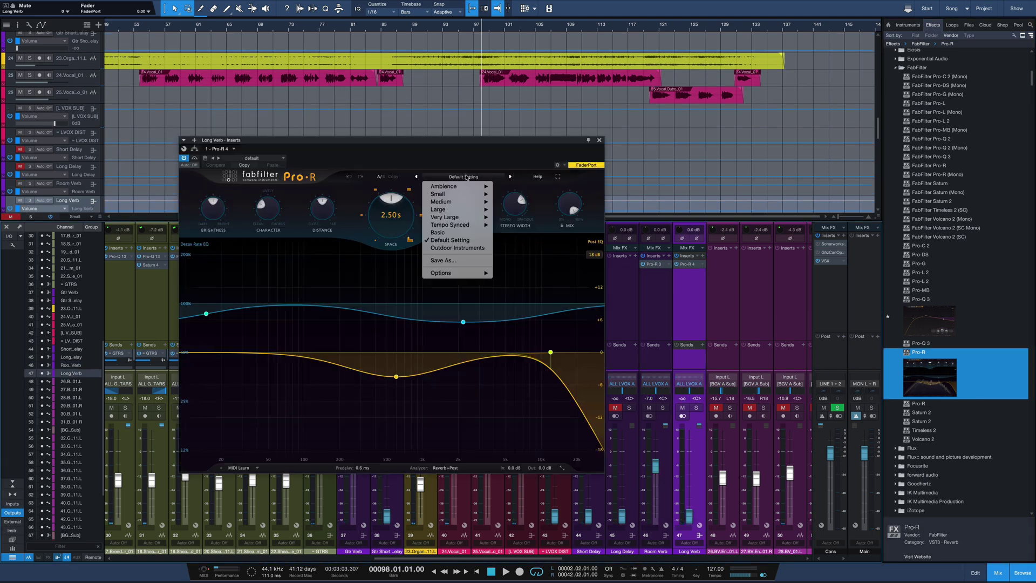
pyautogui.moveTo(462, 204)
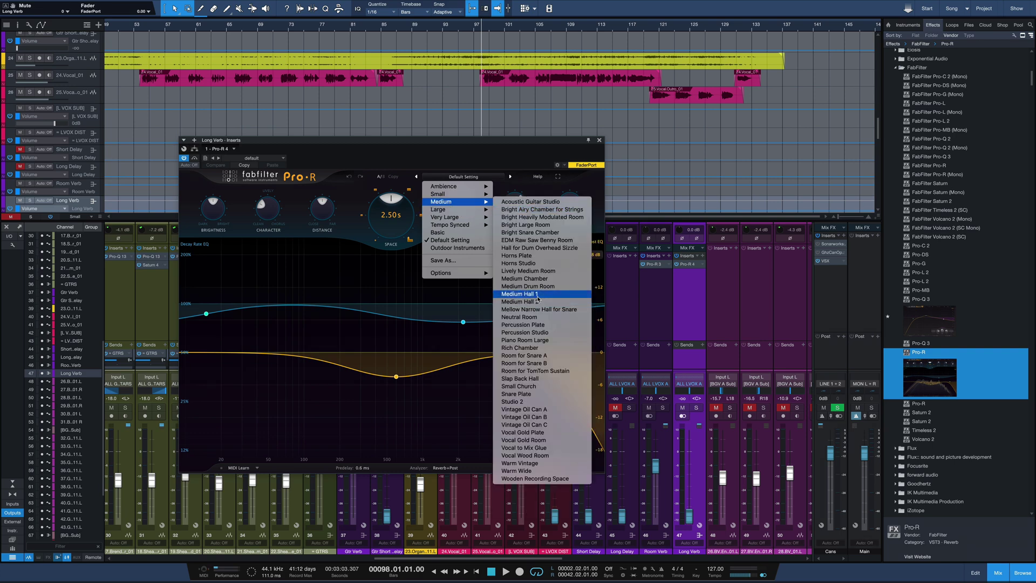
pyautogui.click(537, 295)
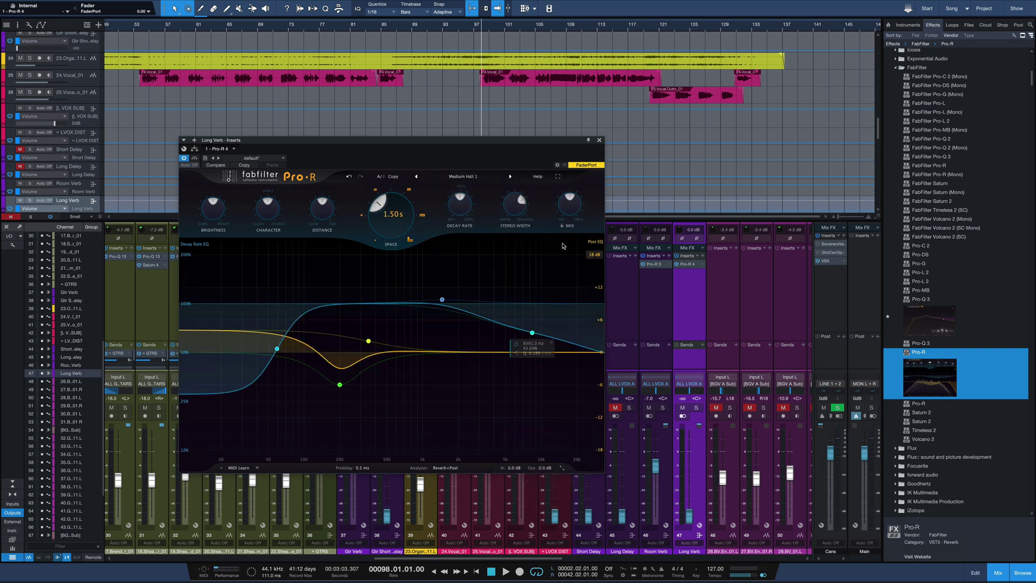
# Close the reverb window and set the Long Verb fader to about -10.3 dB while playing the vocal.
pyautogui.click(599, 141)
pyautogui.press('space')
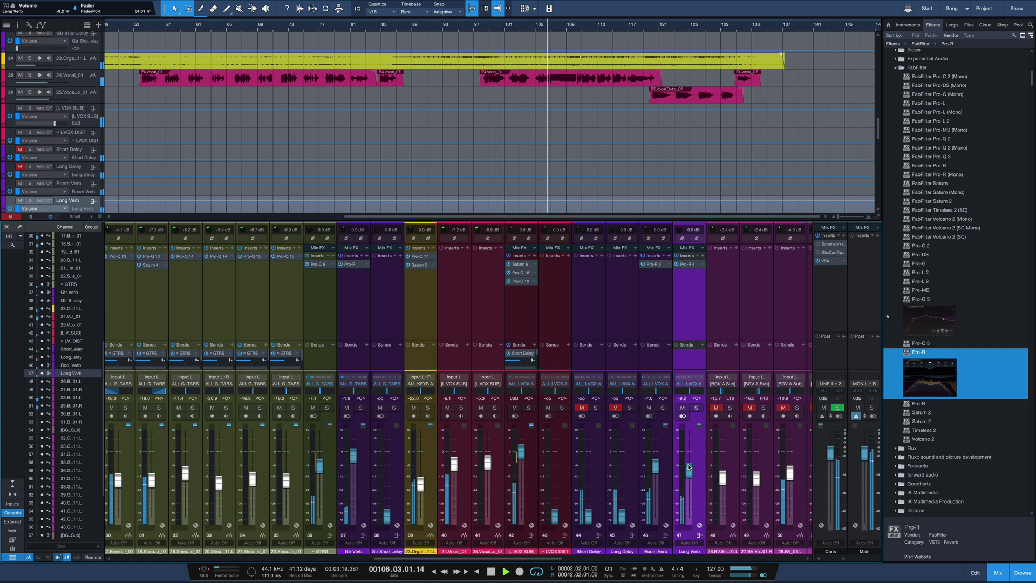
pyautogui.press('space')
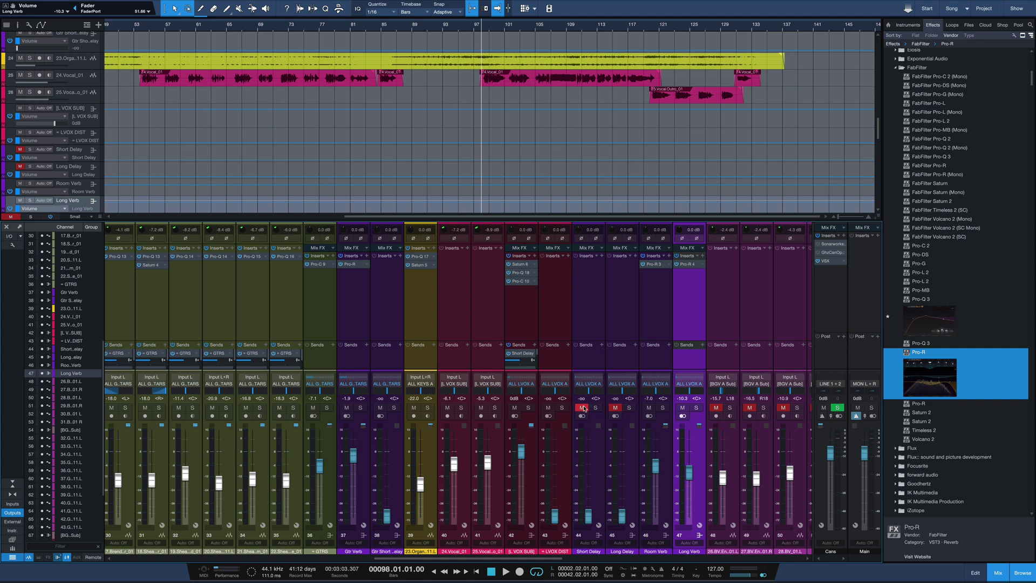
# Add Timeless 2 to the Short Delay channel and load the Echo 1 preset from the Allround Basic Short presets.
pyautogui.moveTo(923, 430); pyautogui.dragTo(589, 300)
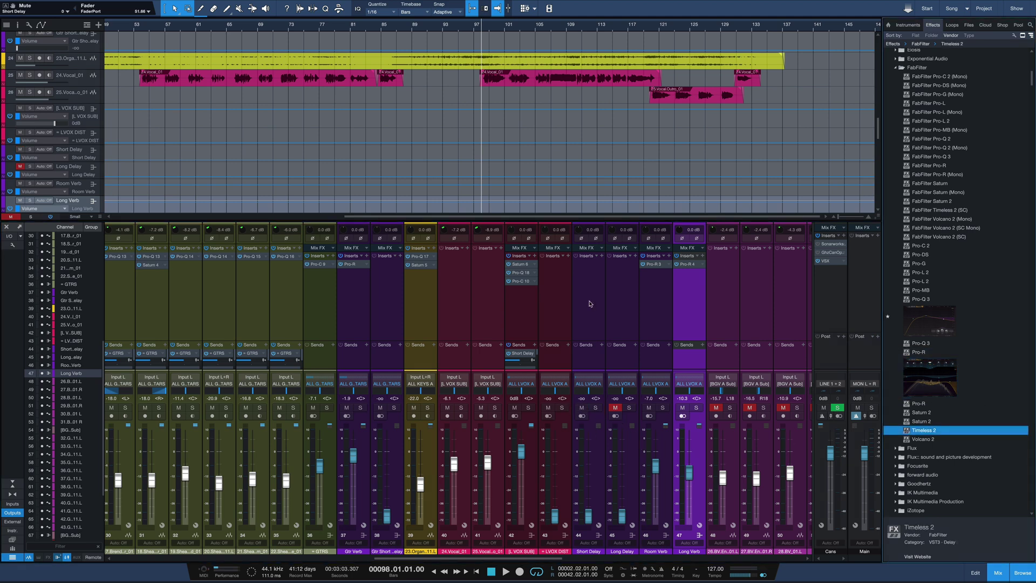
pyautogui.moveTo(394, 144); pyautogui.dragTo(481, 186)
pyautogui.click(534, 220)
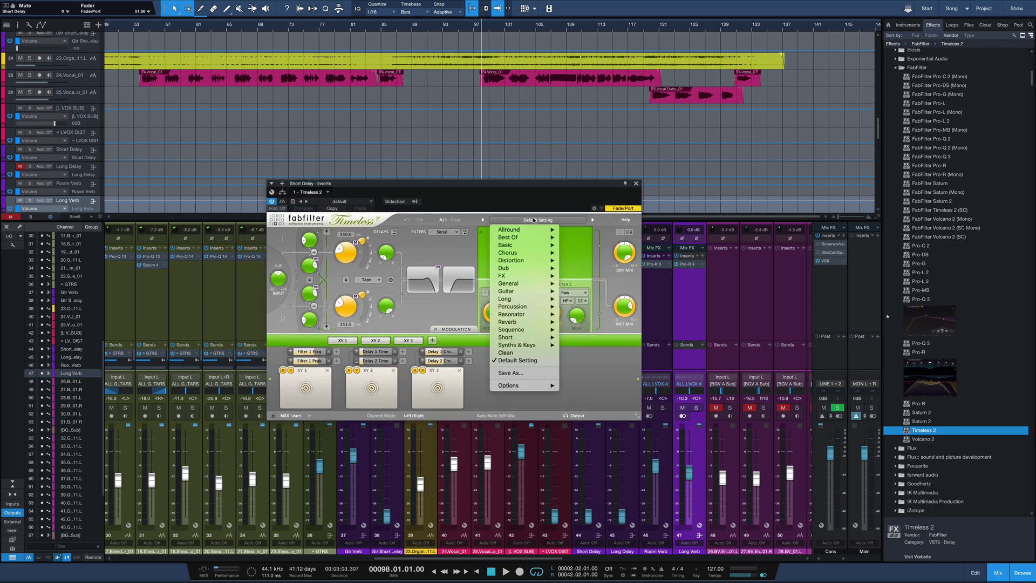
pyautogui.moveTo(518, 229)
pyautogui.moveTo(588, 237)
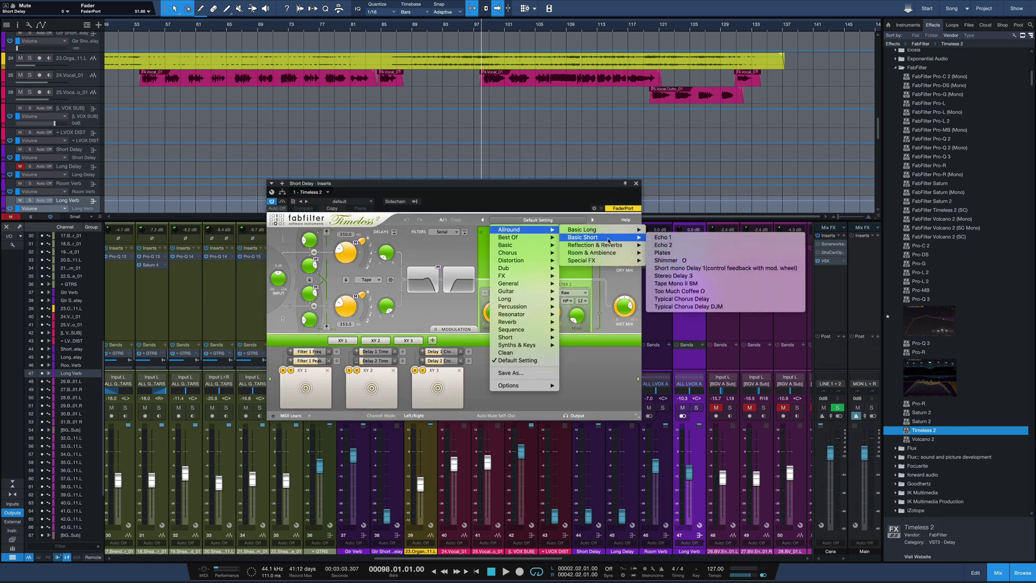
pyautogui.click(665, 238)
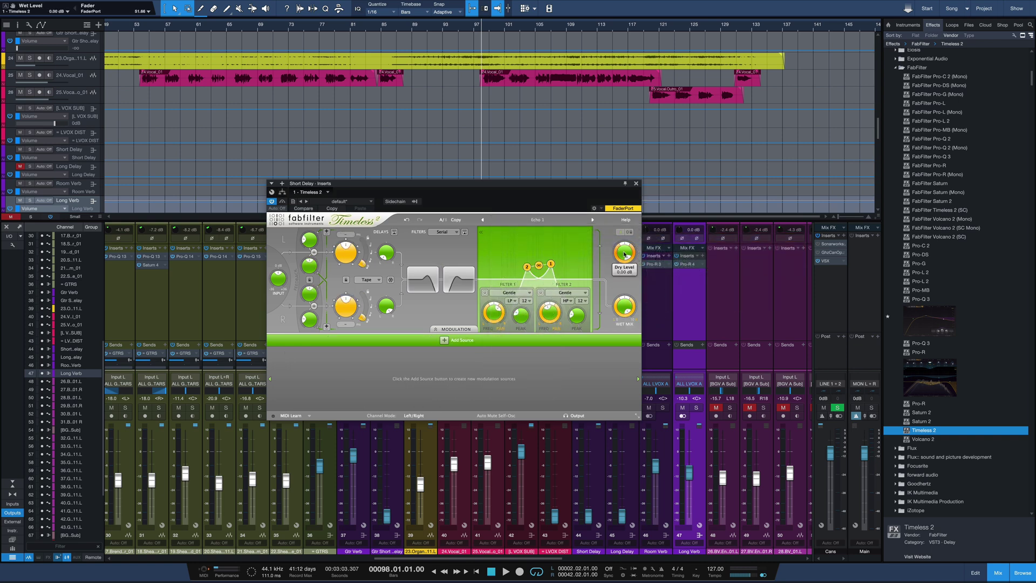
# Disable the short delay's dry signal, raise the Short Delay fader to about -14.8 dB during playback, and close the delay window.
pyautogui.click(624, 254)
pyautogui.press('space')
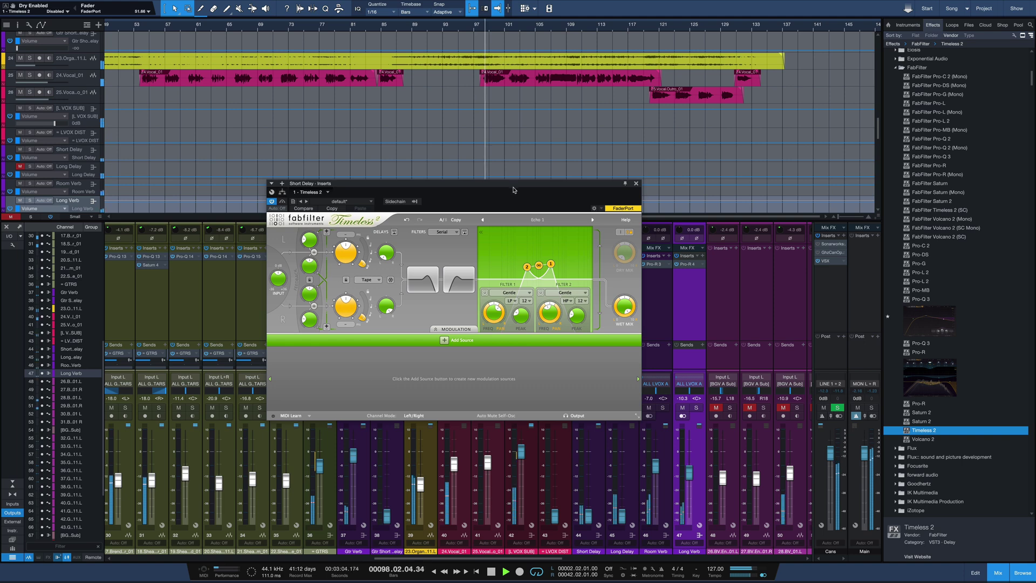
pyautogui.moveTo(512, 189); pyautogui.dragTo(450, 192)
pyautogui.moveTo(585, 517); pyautogui.dragTo(593, 479)
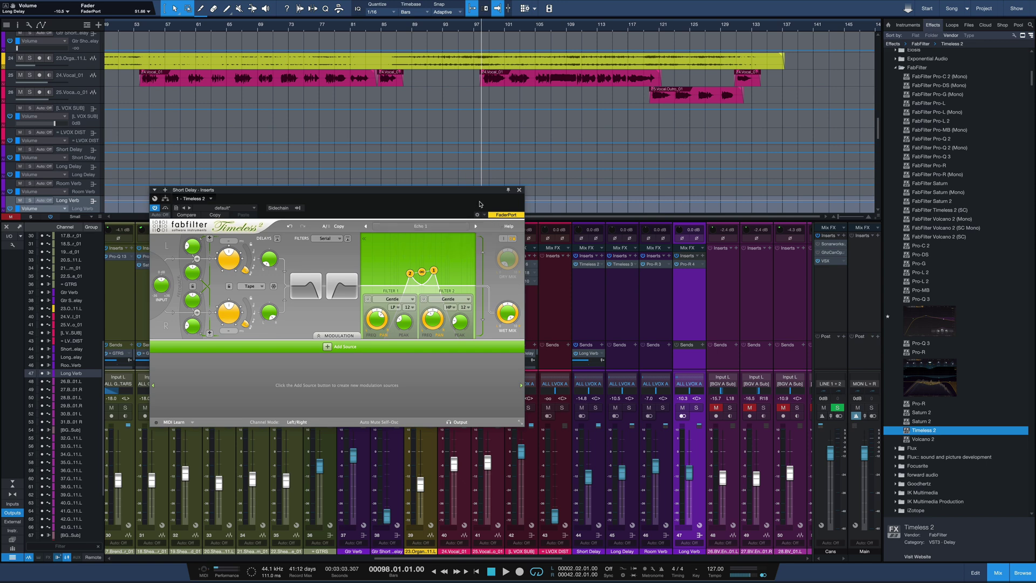
pyautogui.click(518, 191)
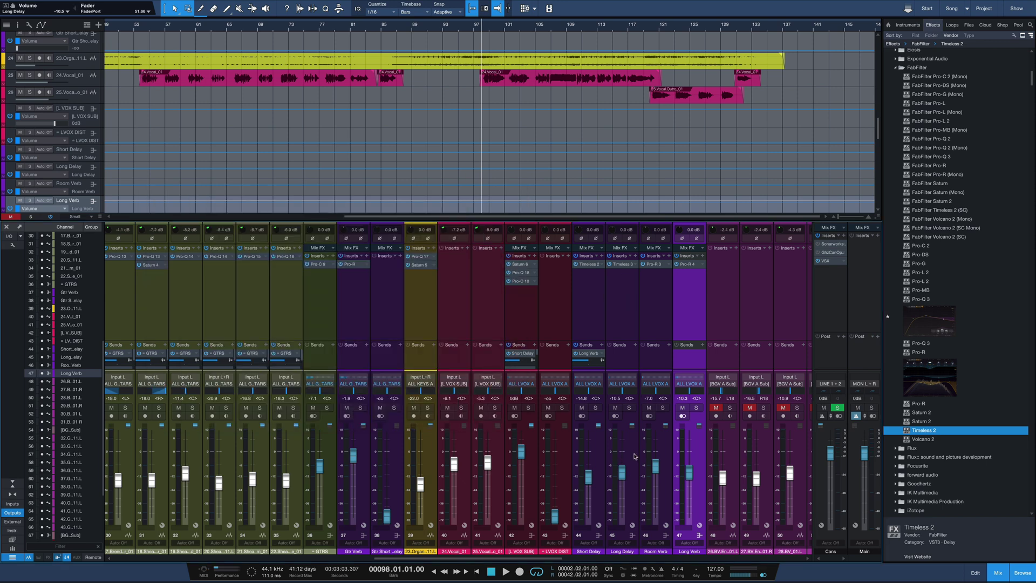
# Check the Timeless 2 settings on Long Delay and copy the Long Verb send from Short Delay to Long Delay.
pyautogui.click(623, 267)
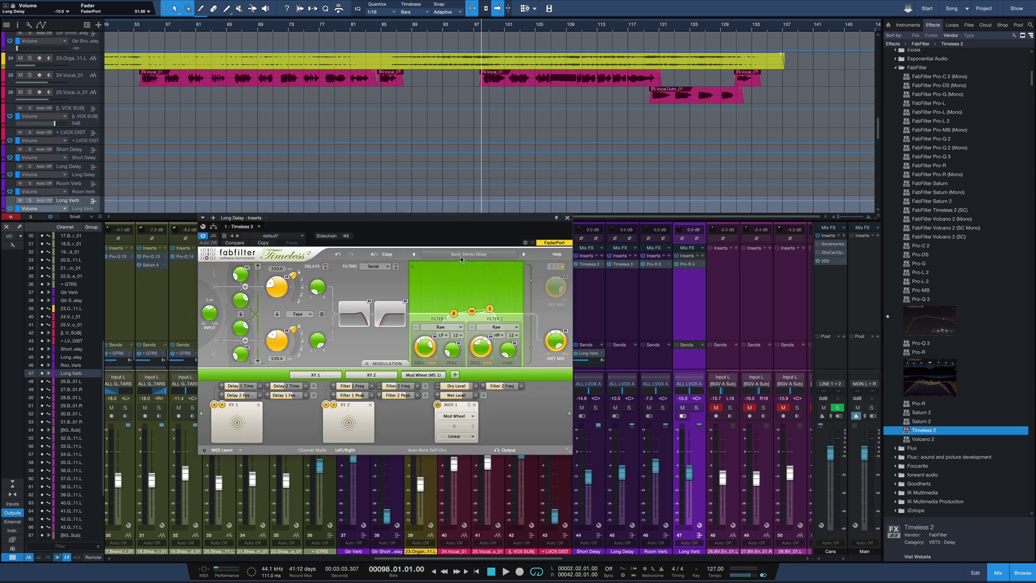
pyautogui.click(567, 218)
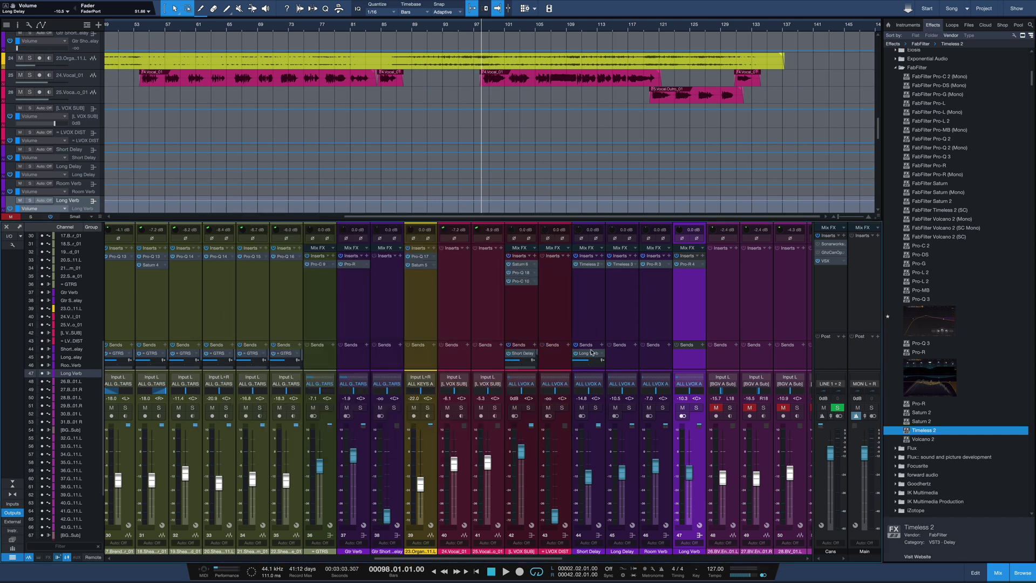
pyautogui.moveTo(591, 351); pyautogui.dragTo(620, 353)
# Play the vocal and balance the effects, setting Long Delay to about -12.5 dB and Long Verb to about -10.1 dB.
pyautogui.press('space')
pyautogui.moveTo(624, 478); pyautogui.dragTo(623, 465)
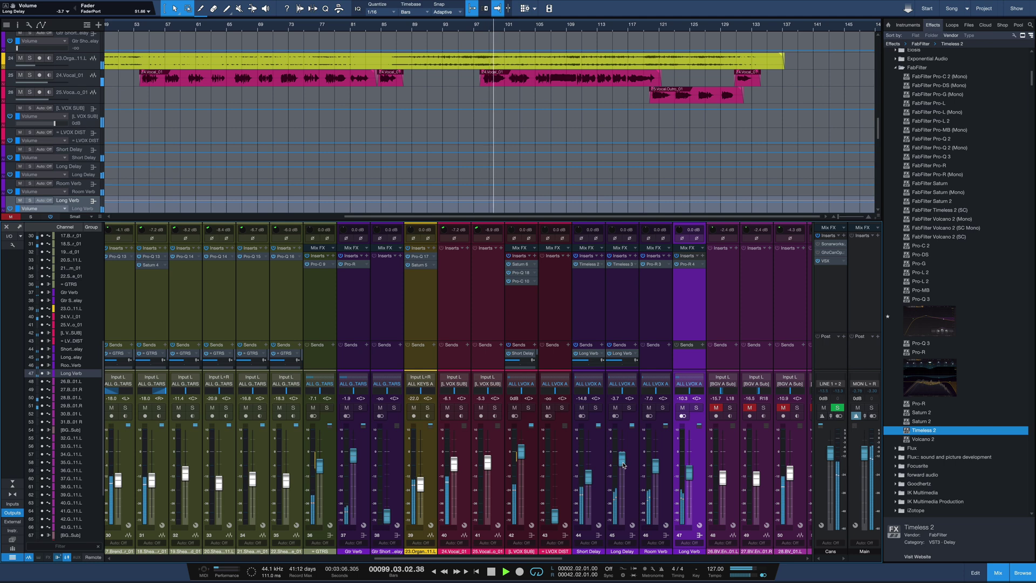
pyautogui.moveTo(623, 465); pyautogui.dragTo(624, 485)
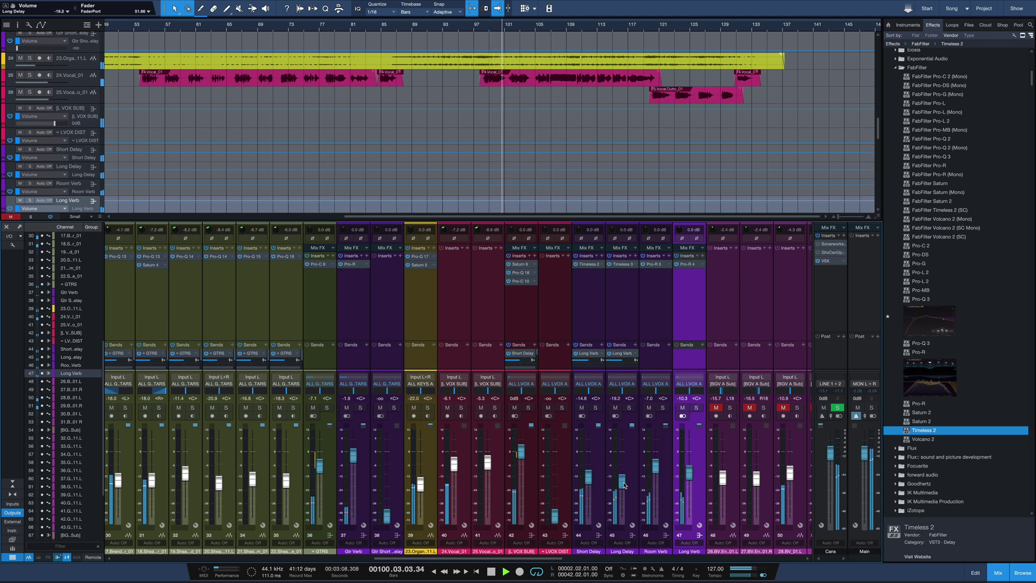
pyautogui.moveTo(688, 478); pyautogui.dragTo(689, 480)
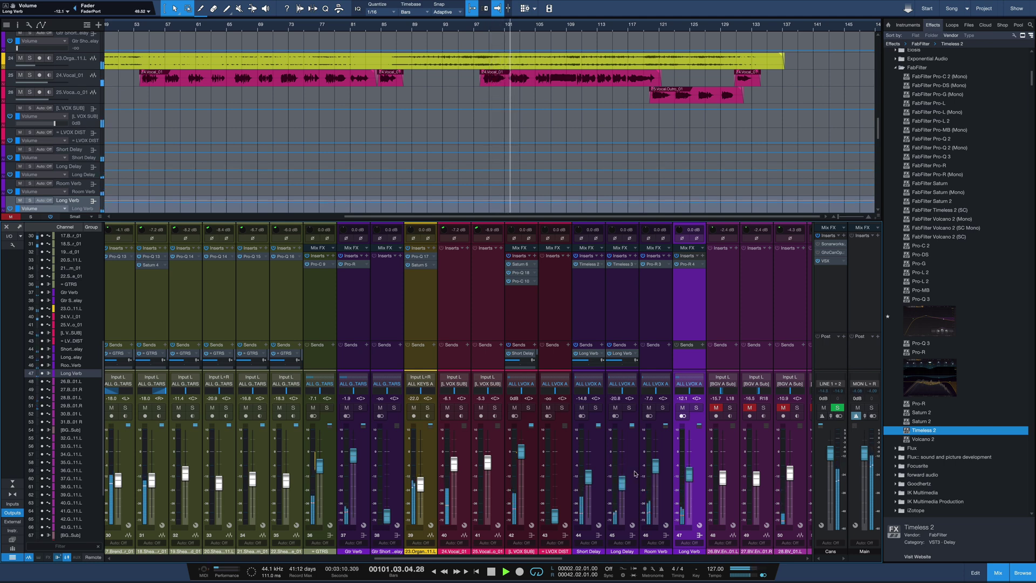
pyautogui.moveTo(624, 483); pyautogui.dragTo(625, 486)
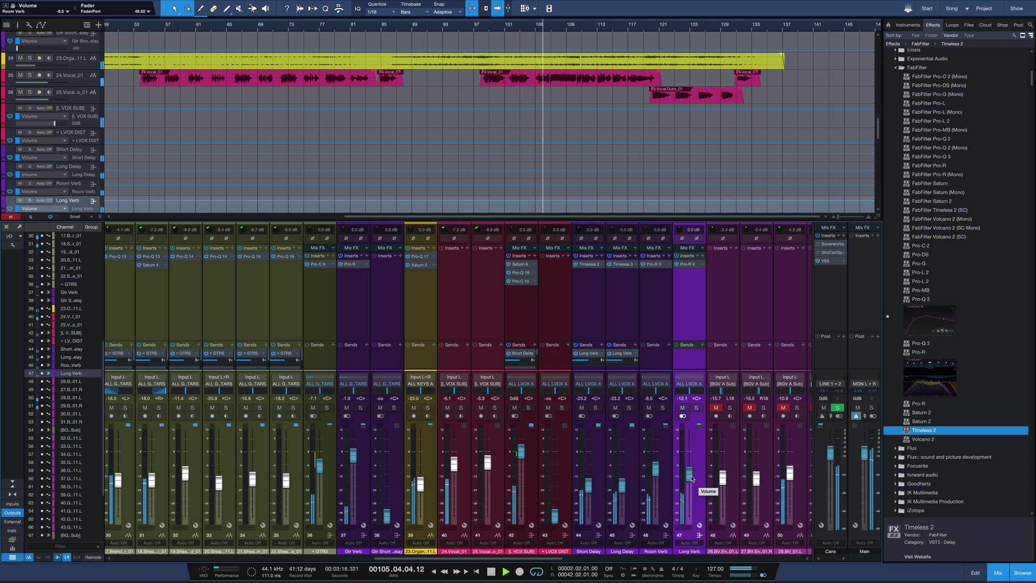
pyautogui.moveTo(691, 470); pyautogui.dragTo(691, 475)
pyautogui.moveTo(625, 483); pyautogui.dragTo(622, 477)
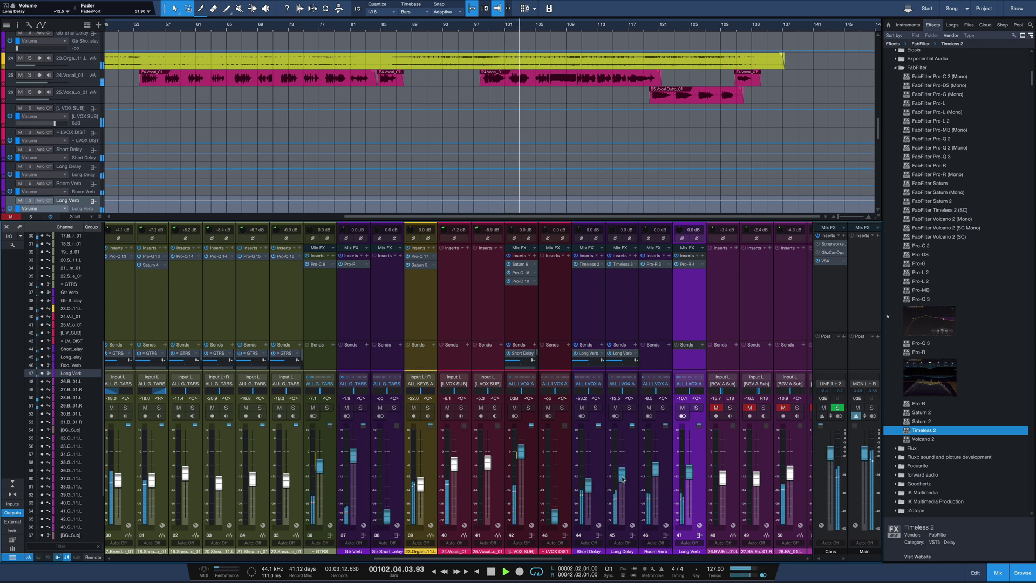
pyautogui.press('space')
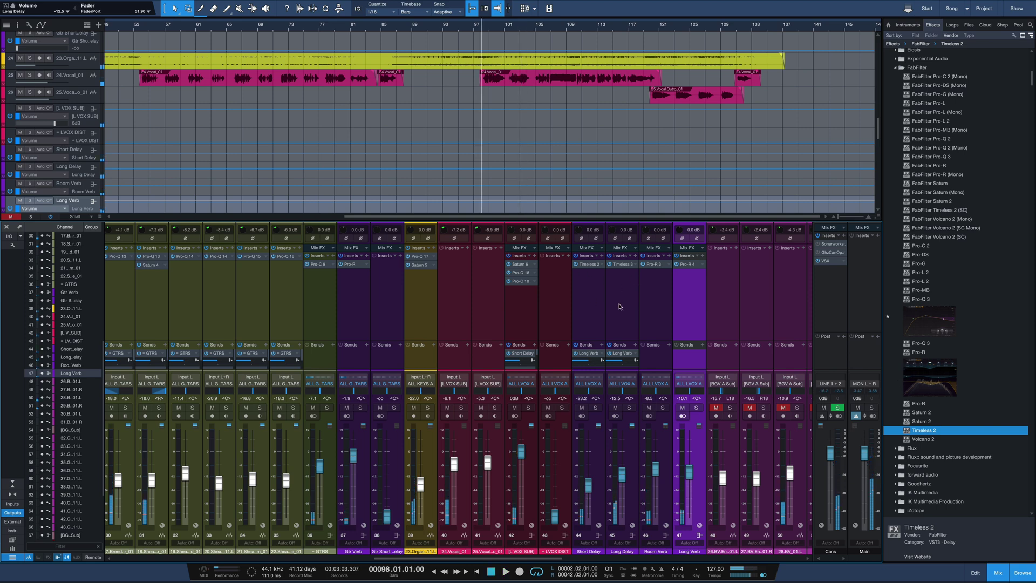
# Add Pro-Q 3 after Pro-R on the Long Verb channel, with a low cut near 133 Hz and a high cut near 6340 Hz.
pyautogui.click(687, 263)
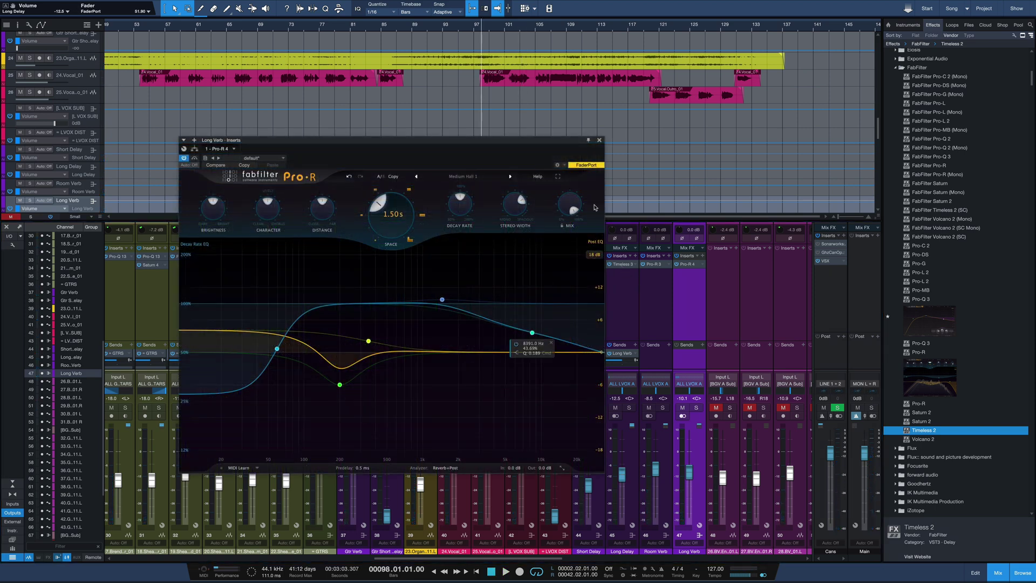
pyautogui.click(598, 140)
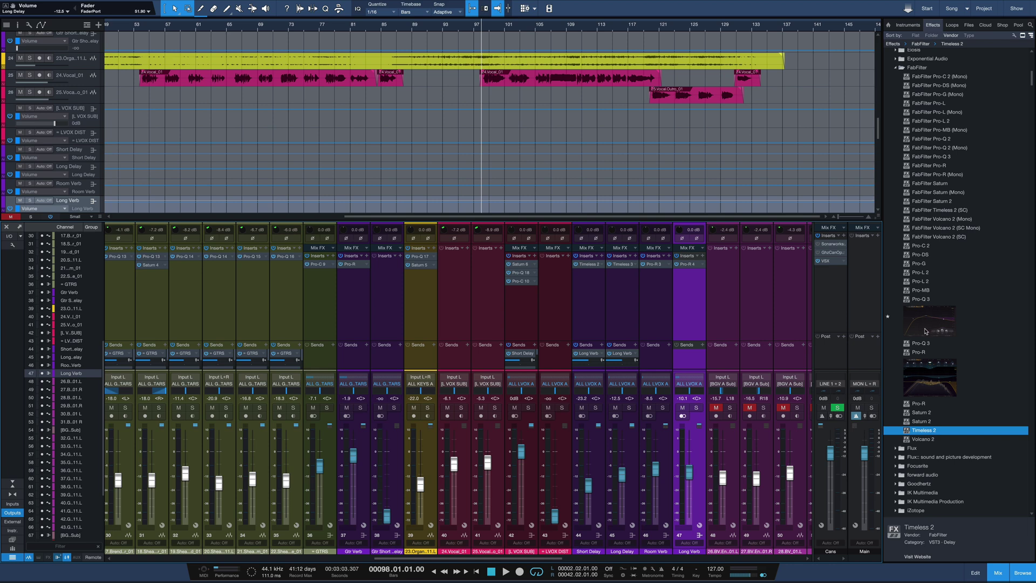
pyautogui.moveTo(926, 329); pyautogui.dragTo(688, 302)
pyautogui.click(197, 270)
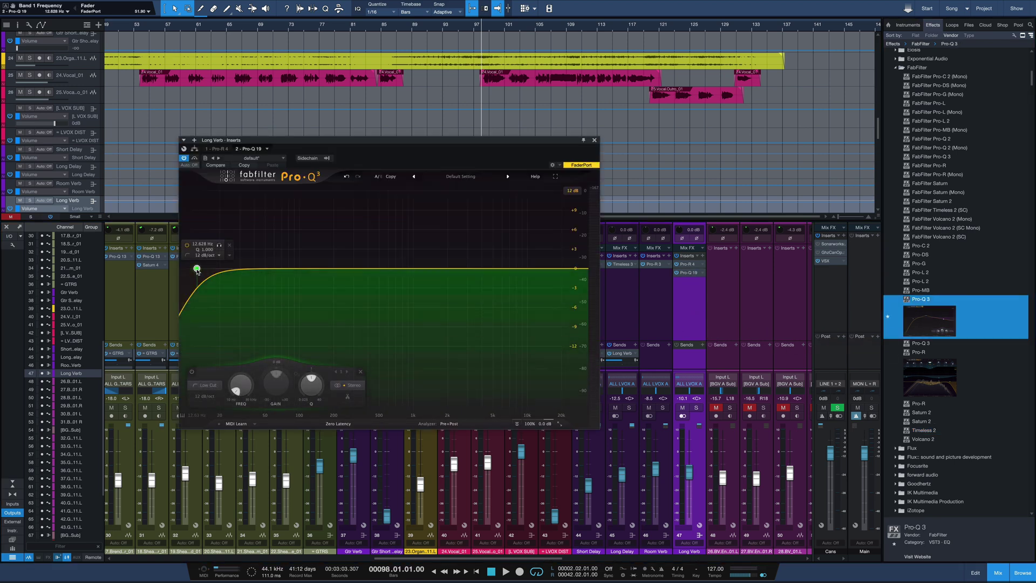
pyautogui.moveTo(197, 268); pyautogui.dragTo(325, 267)
pyautogui.click(584, 269)
pyautogui.moveTo(584, 269); pyautogui.dragTo(504, 271)
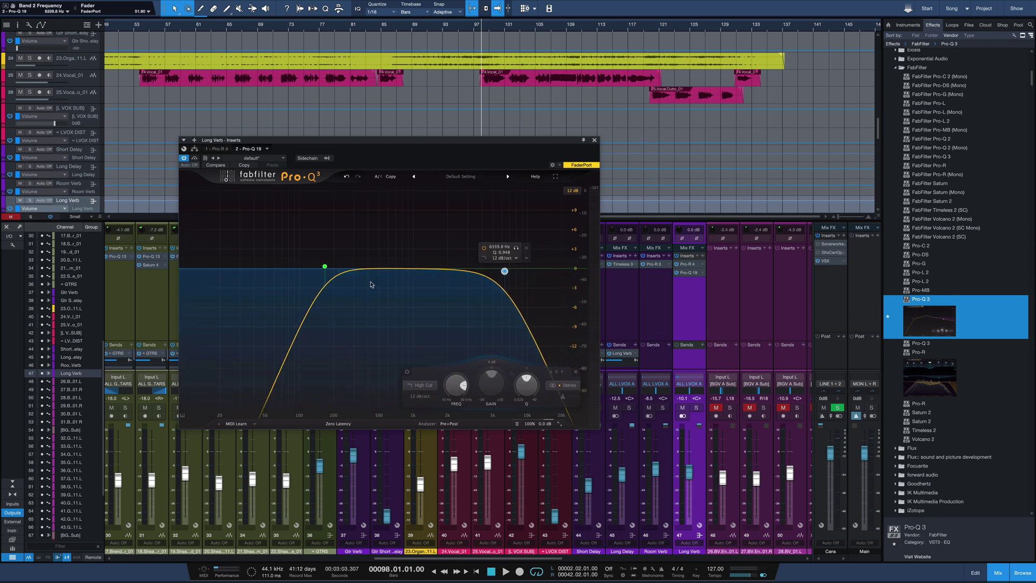
pyautogui.moveTo(324, 267); pyautogui.dragTo(314, 266)
# Raise the Long Verb fader to about -8.3 dB while playing the vocal, and close the EQ window.
pyautogui.press('space')
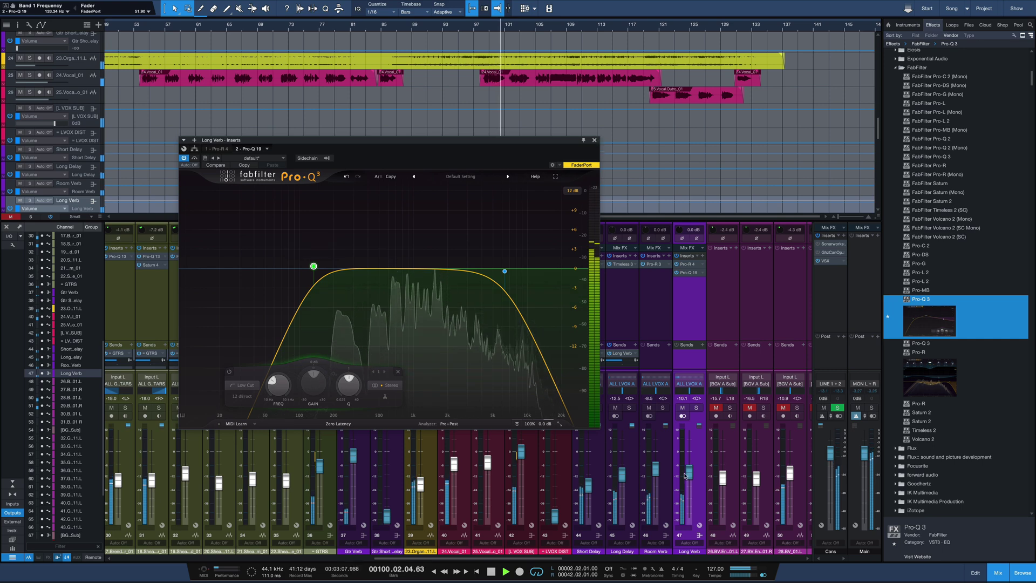
pyautogui.press('space')
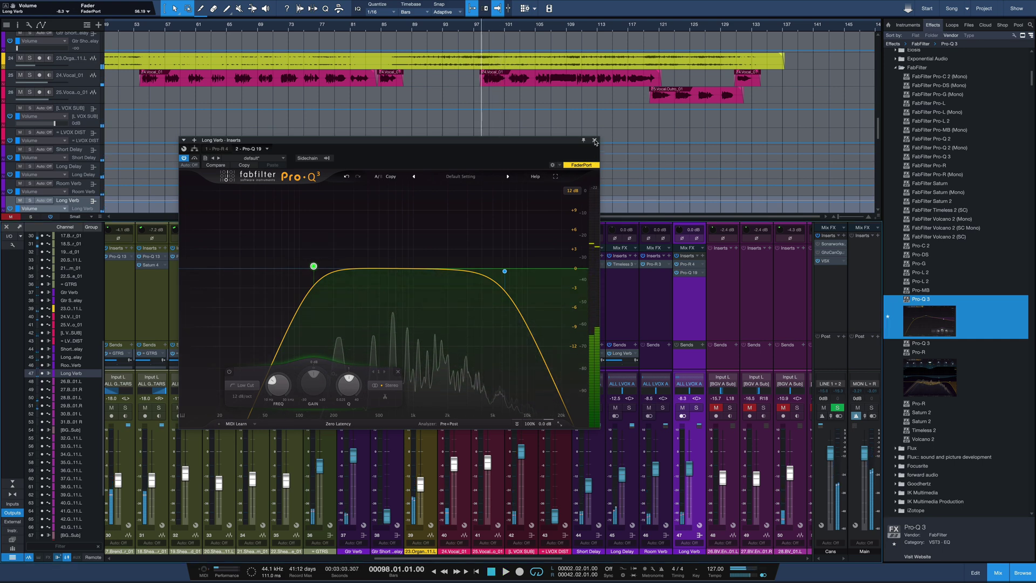
pyautogui.click(594, 139)
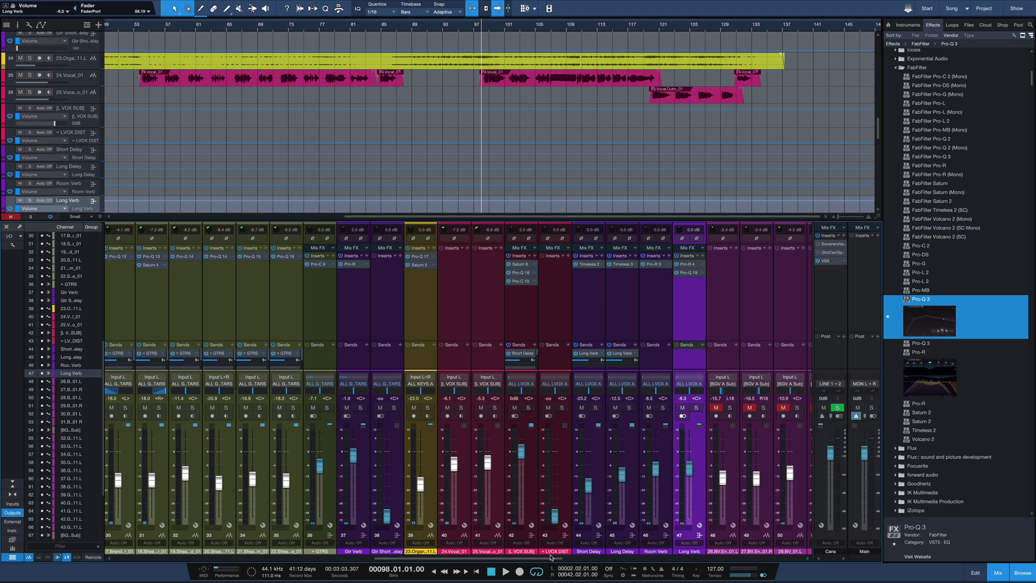
# Unmute the two BVEnd background vocal channels and raise their faders to about -10.5 dB while playing from bar 120.
pyautogui.moveTo(550, 556); pyautogui.dragTo(637, 552)
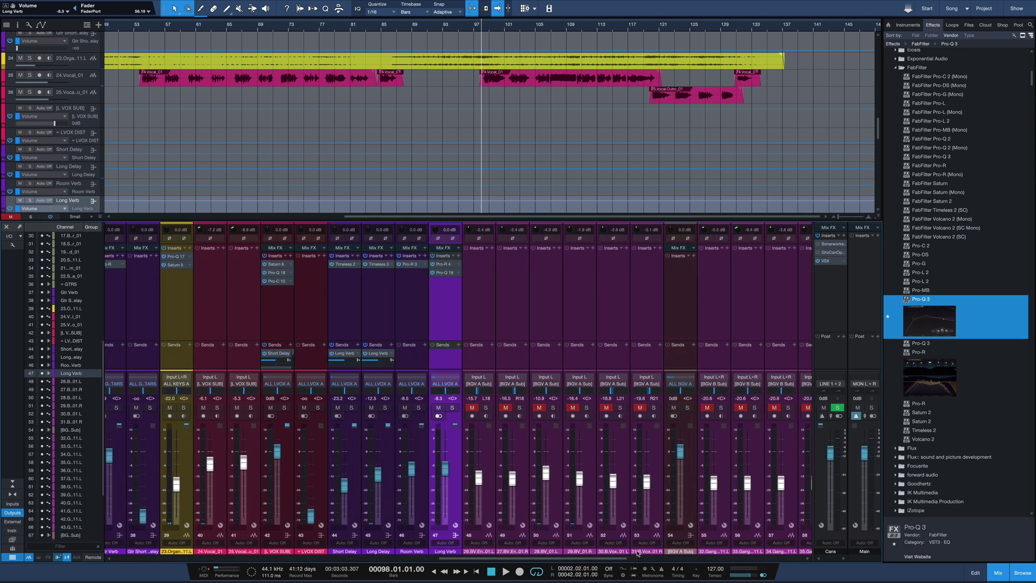
pyautogui.click(487, 456)
pyautogui.scroll(-3, 609, 117)
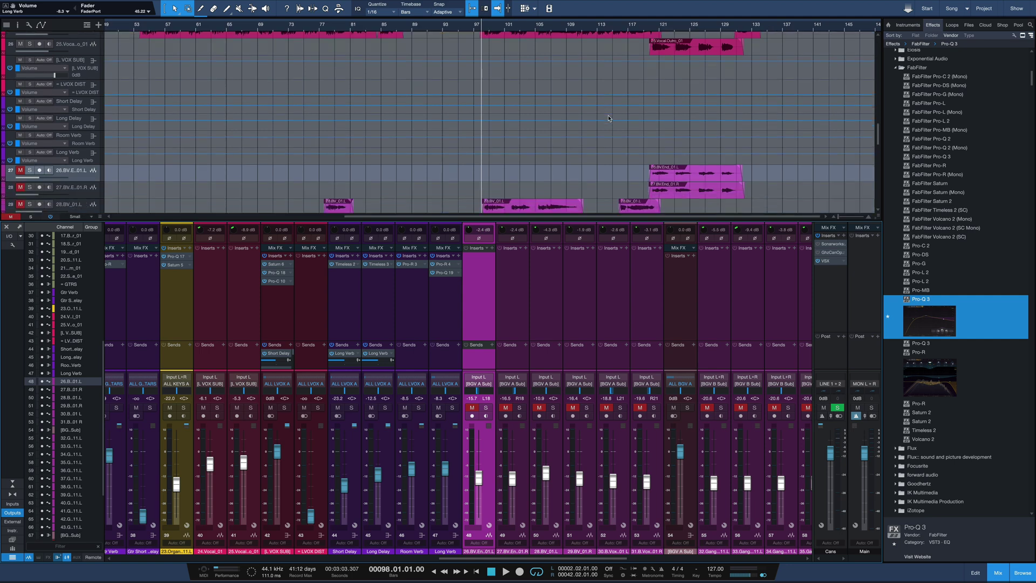
pyautogui.click(652, 29)
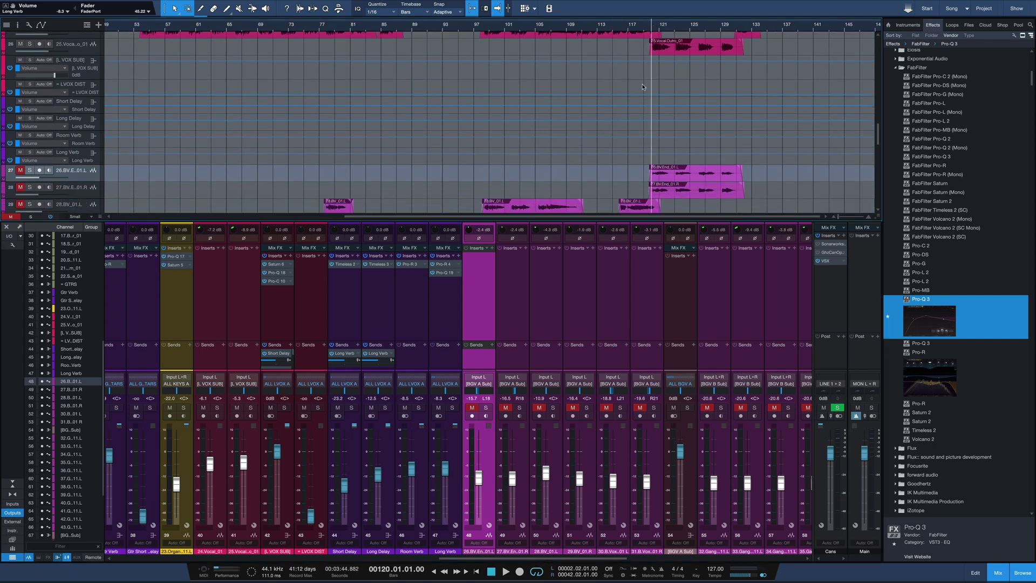
pyautogui.click(472, 408)
pyautogui.click(506, 407)
pyautogui.press('space')
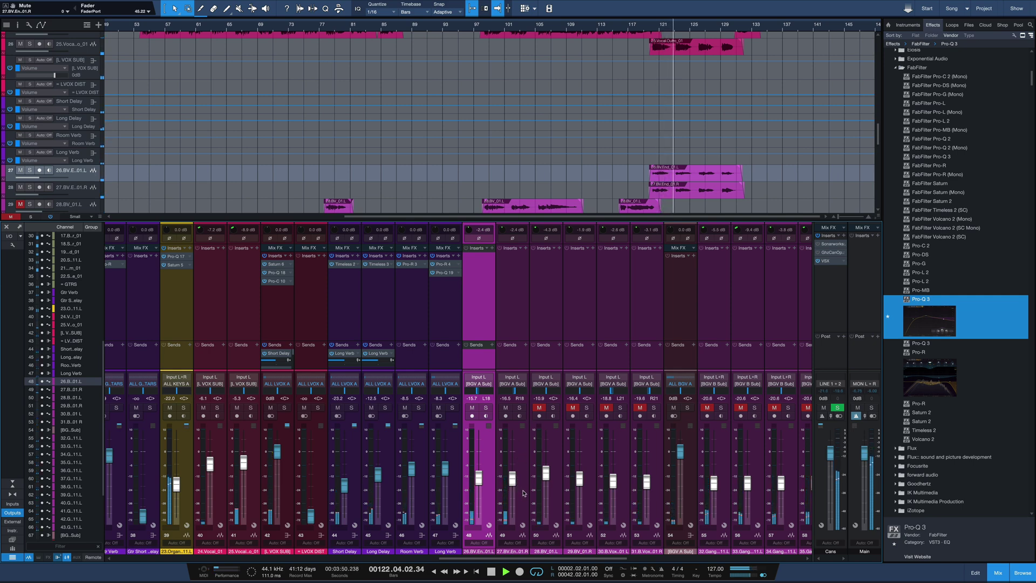
pyautogui.moveTo(513, 479)
pyautogui.mouseDown()
pyautogui.moveTo(477, 478)
pyautogui.moveTo(516, 476)
pyautogui.mouseUp()
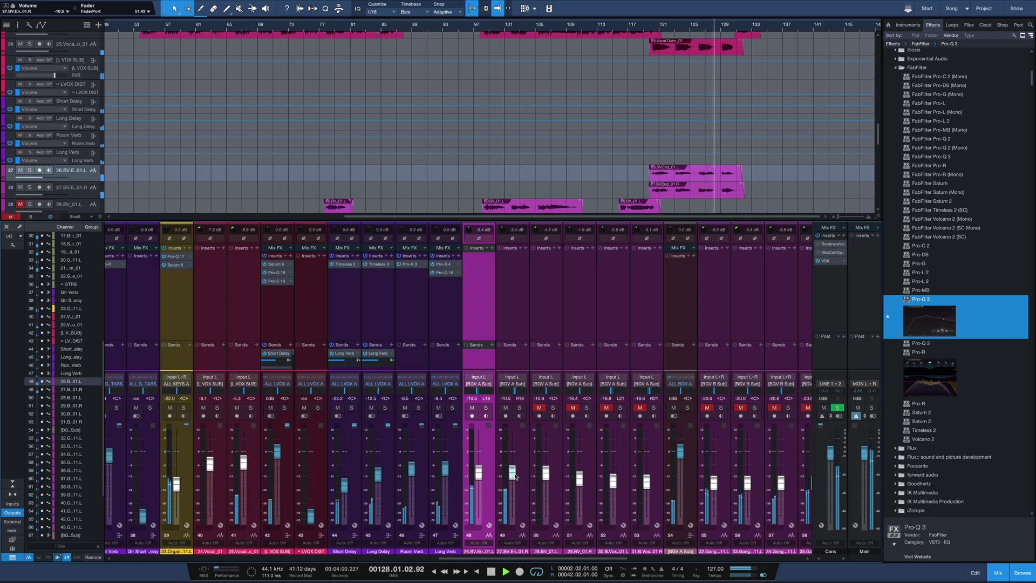
pyautogui.press('space')
# Play from bar 99 and unmute background vocal channels 28 through 31.
pyautogui.click(487, 27)
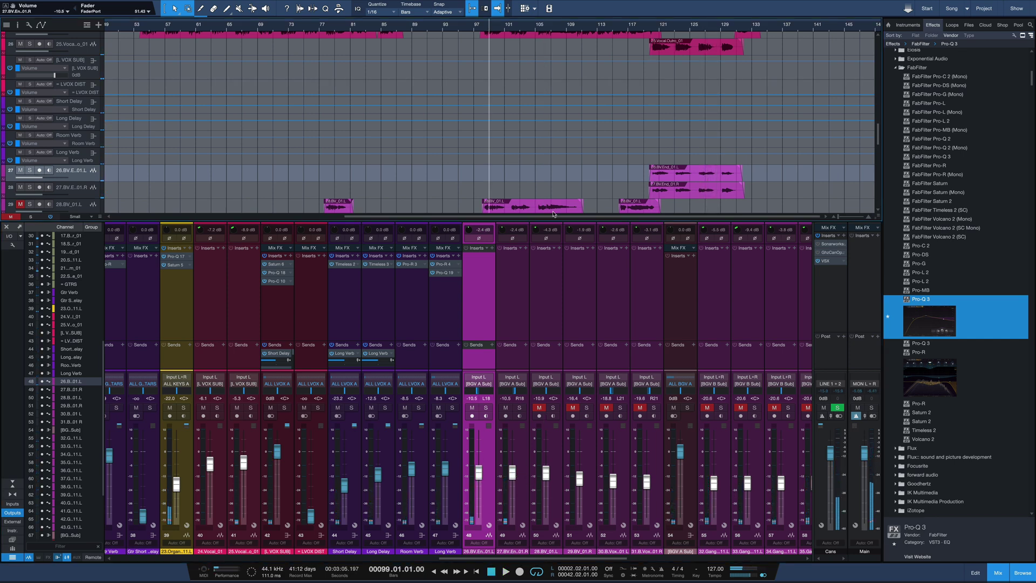
pyautogui.press('space')
pyautogui.moveTo(539, 408); pyautogui.dragTo(607, 407)
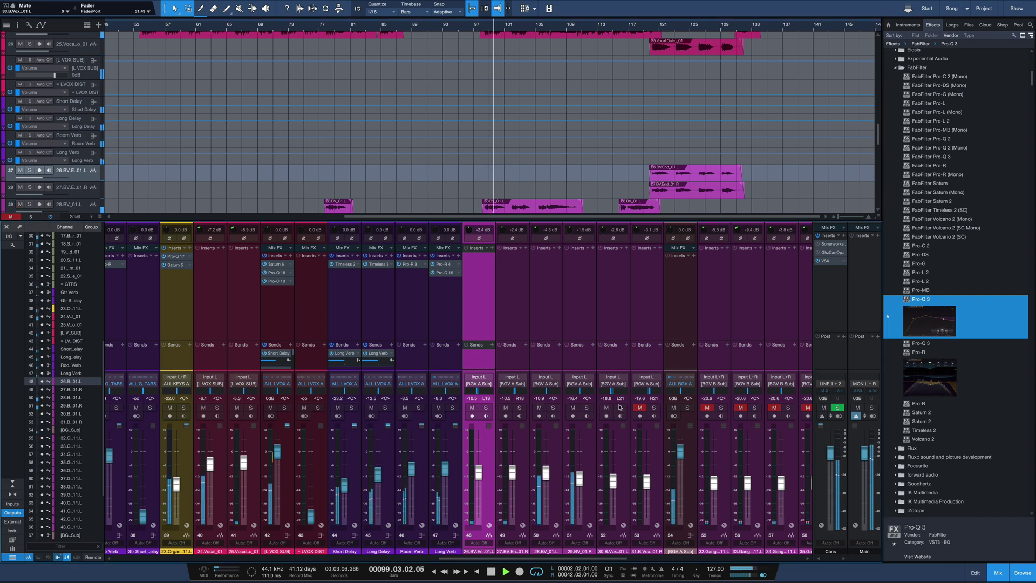
pyautogui.scroll(-3, 522, 122)
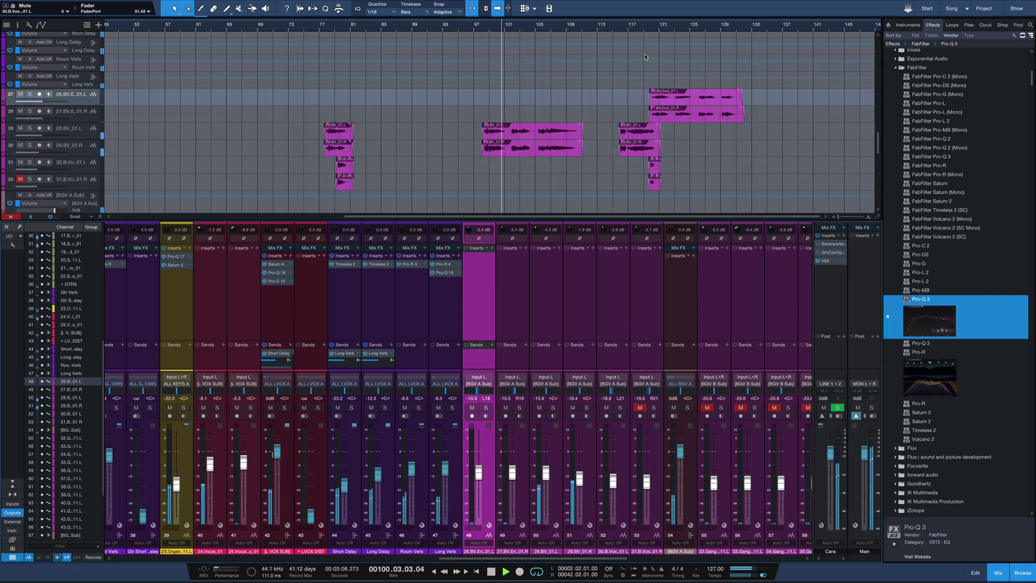
pyautogui.click(644, 410)
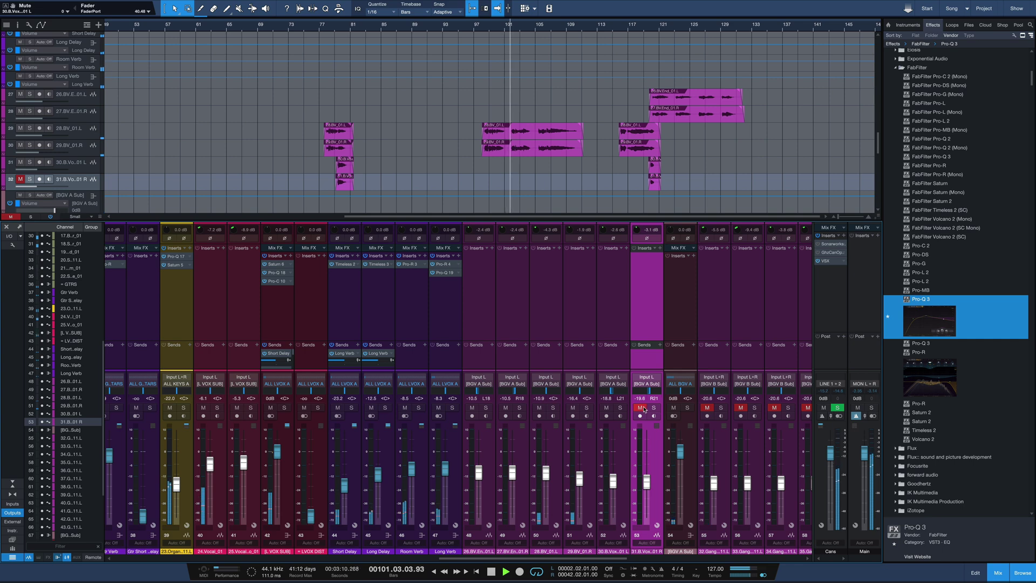
pyautogui.click(641, 409)
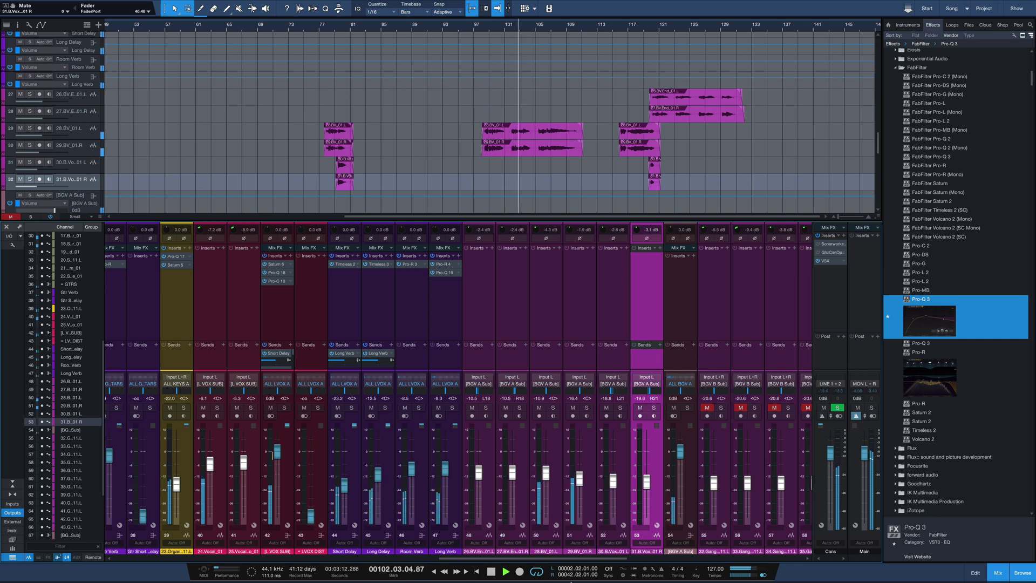
# Raise the 29.BV_01.R fader to about -11.3 dB and stop playback.
pyautogui.click(582, 478)
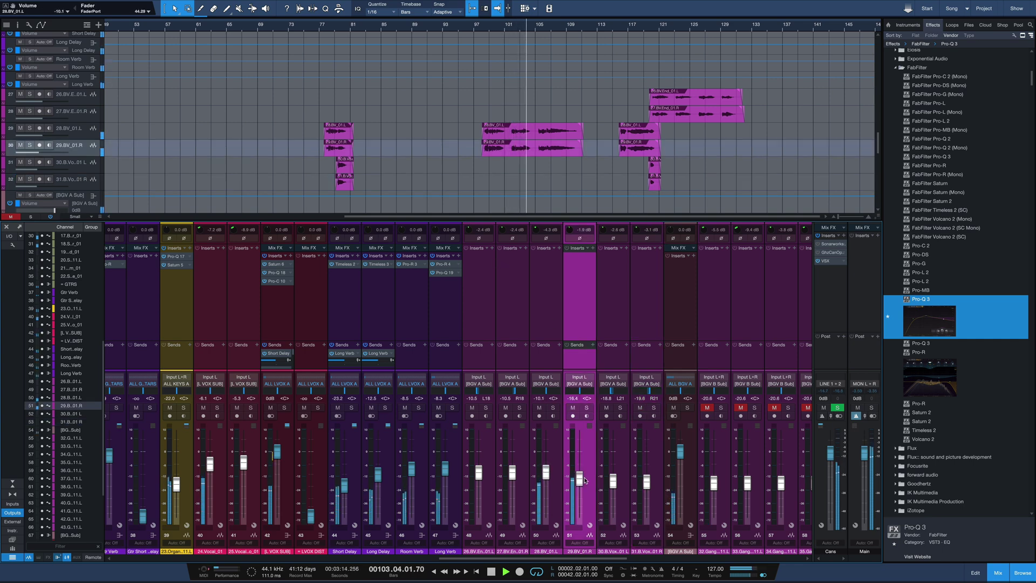
pyautogui.moveTo(585, 480); pyautogui.dragTo(588, 468)
pyautogui.press('space')
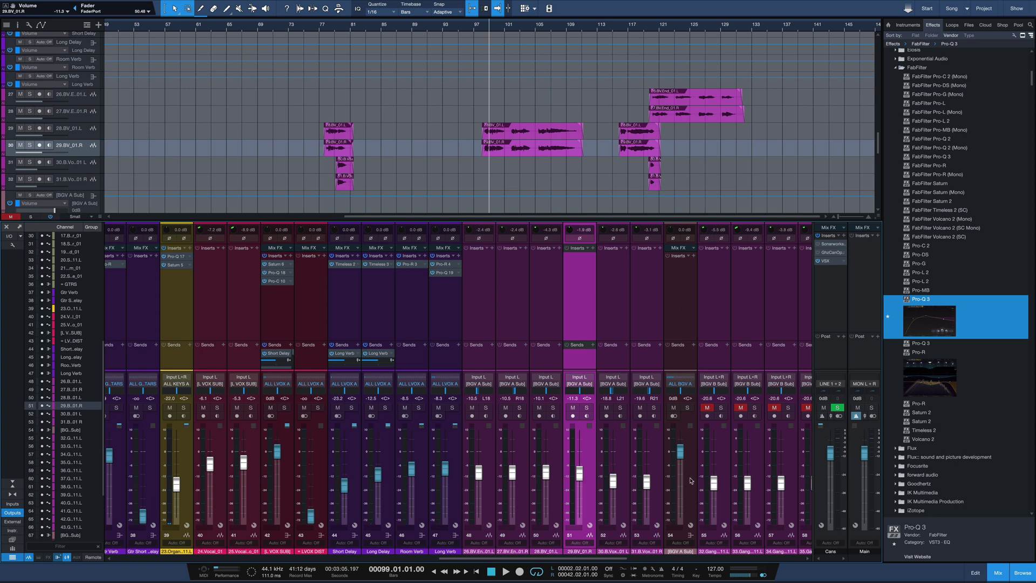
# Insert Pro-Q 3 on the [BGV A Sub] bus and add a low cut at about 146 Hz while playing from bar 98.
pyautogui.moveTo(917, 343); pyautogui.dragTo(683, 288)
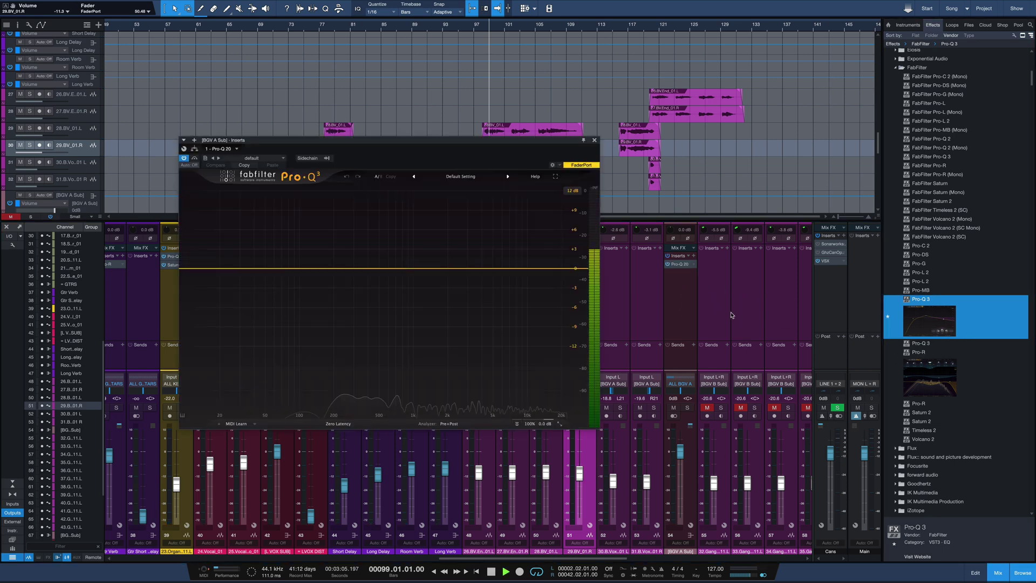
pyautogui.press('space')
pyautogui.press('space')
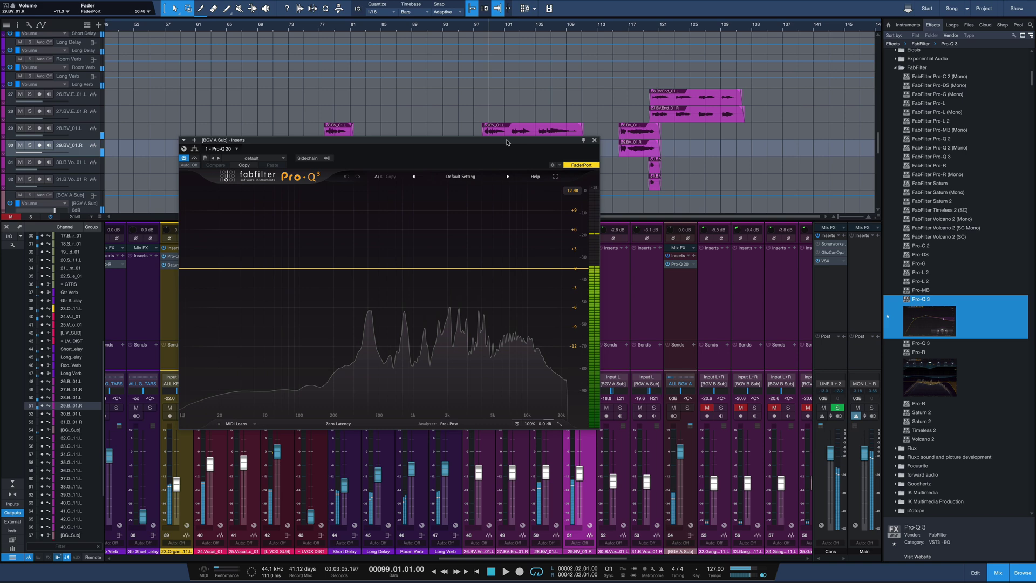
pyautogui.click(478, 28)
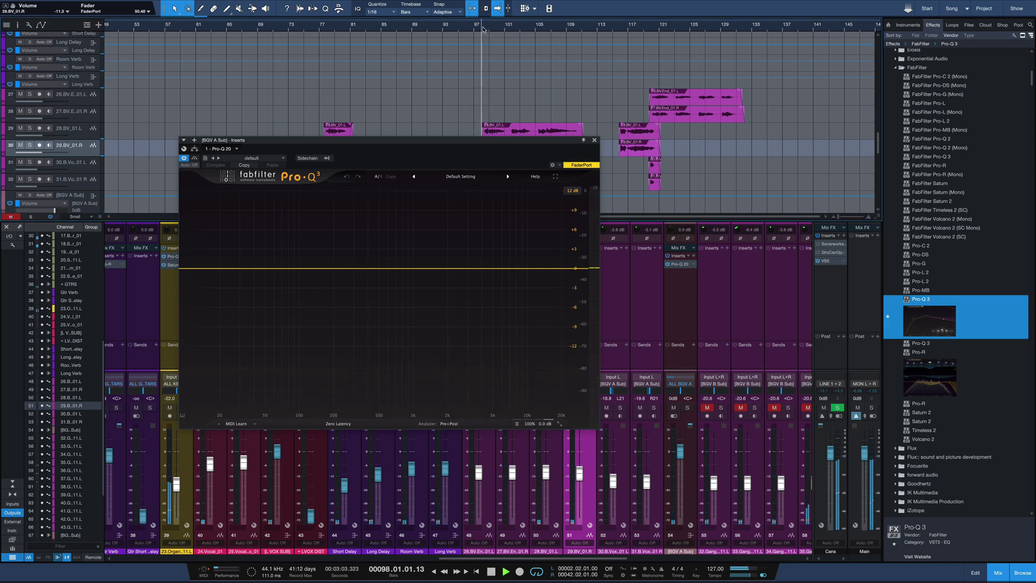
pyautogui.press('space')
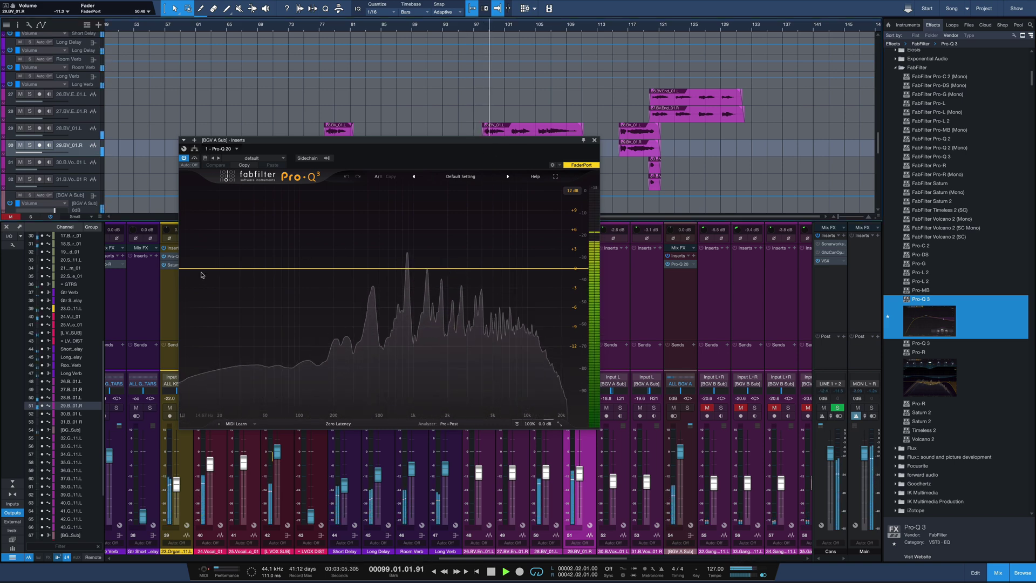
pyautogui.moveTo(196, 270); pyautogui.dragTo(319, 266)
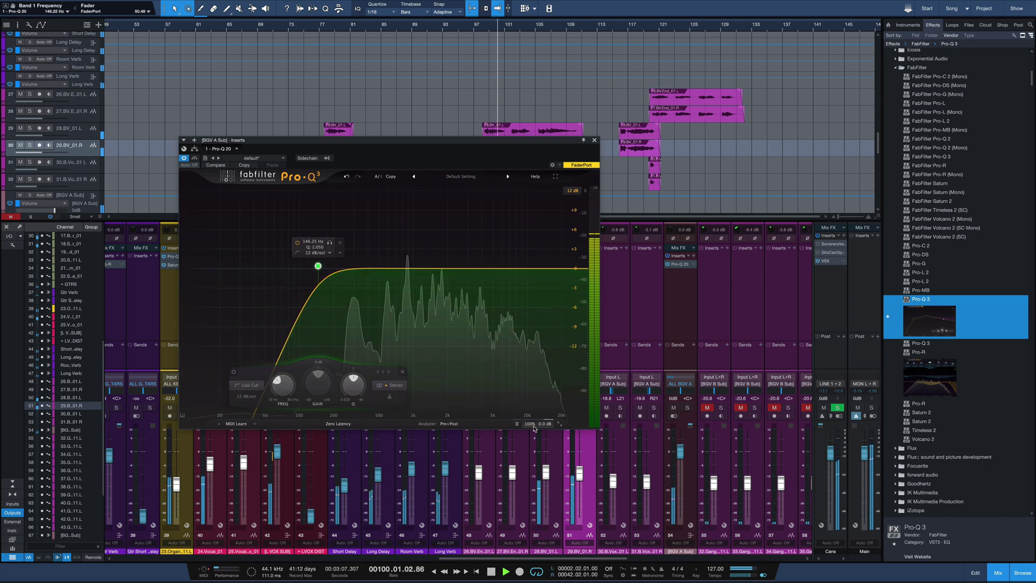
# Lower the [BGV A Sub] fader to about -2.9 dB, add an EQ boost of about 1.8 dB near 9.2 kHz, and close the EQ window.
pyautogui.moveTo(679, 452); pyautogui.dragTo(680, 463)
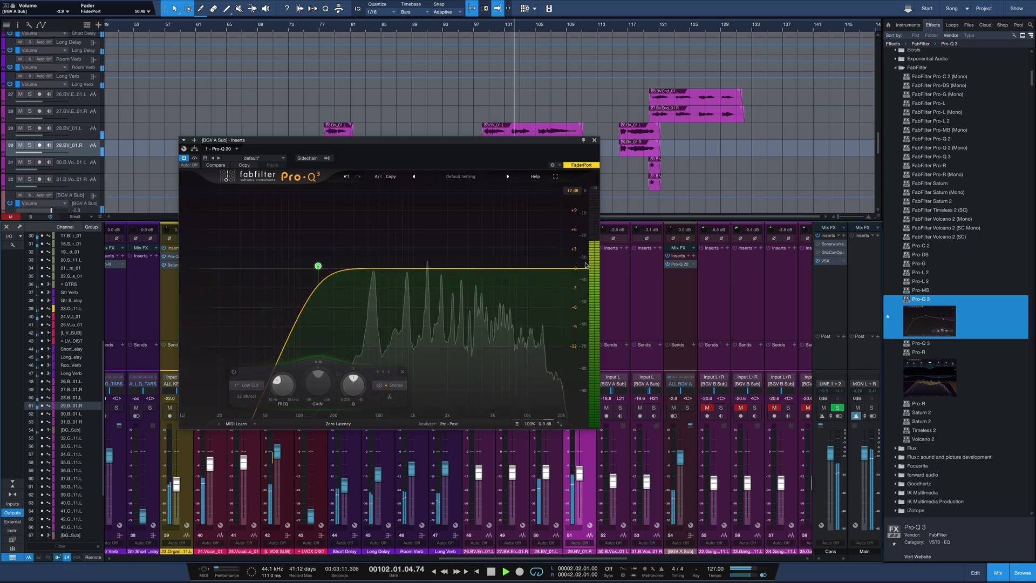
pyautogui.moveTo(510, 269); pyautogui.dragTo(523, 257)
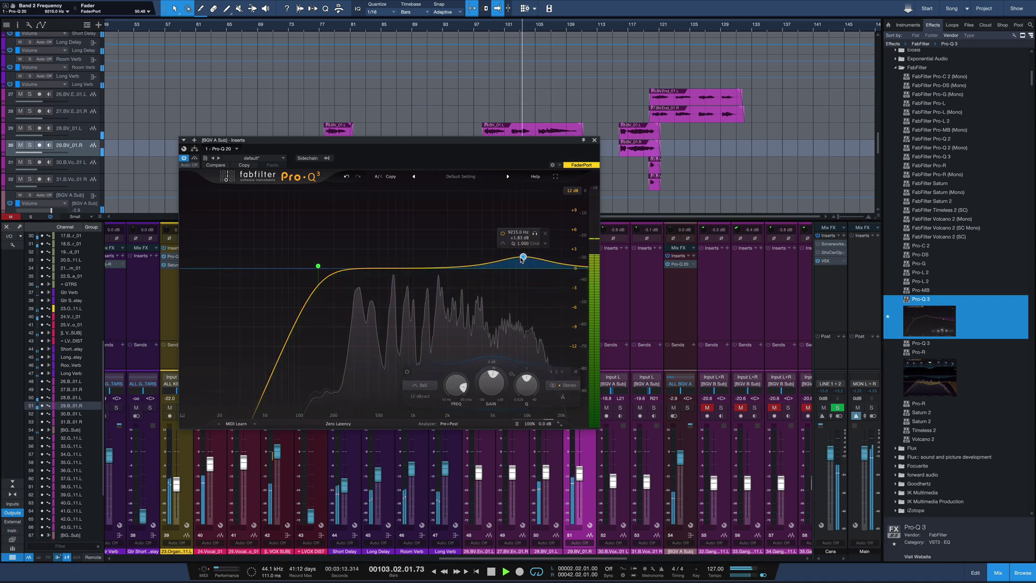
pyautogui.click(594, 141)
pyautogui.press('space')
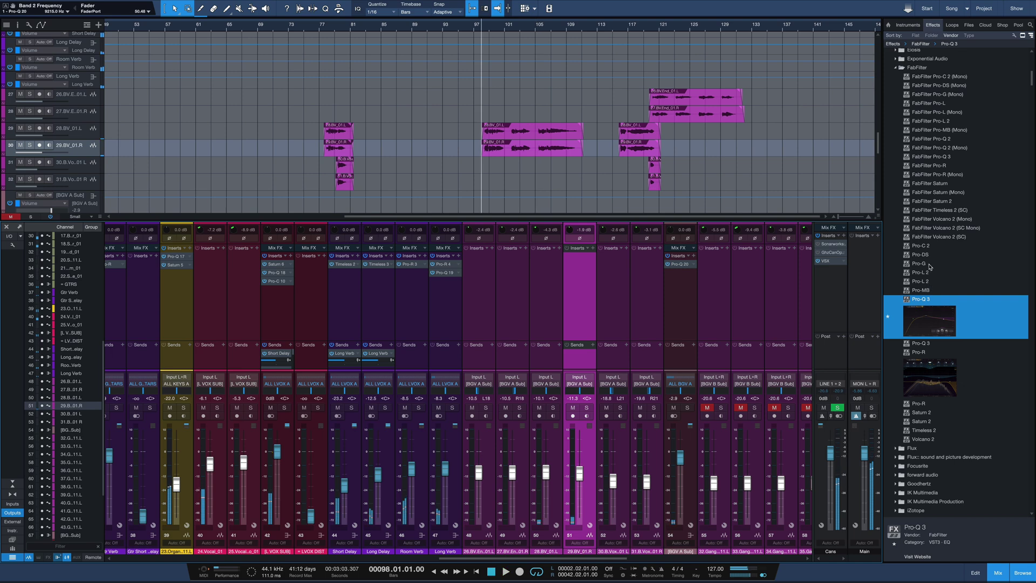
# Insert Pro-C 2 on the [BGV A Sub] bus with the Vocal style and a threshold of about -18.5 dB during playback.
pyautogui.moveTo(924, 246); pyautogui.dragTo(689, 329)
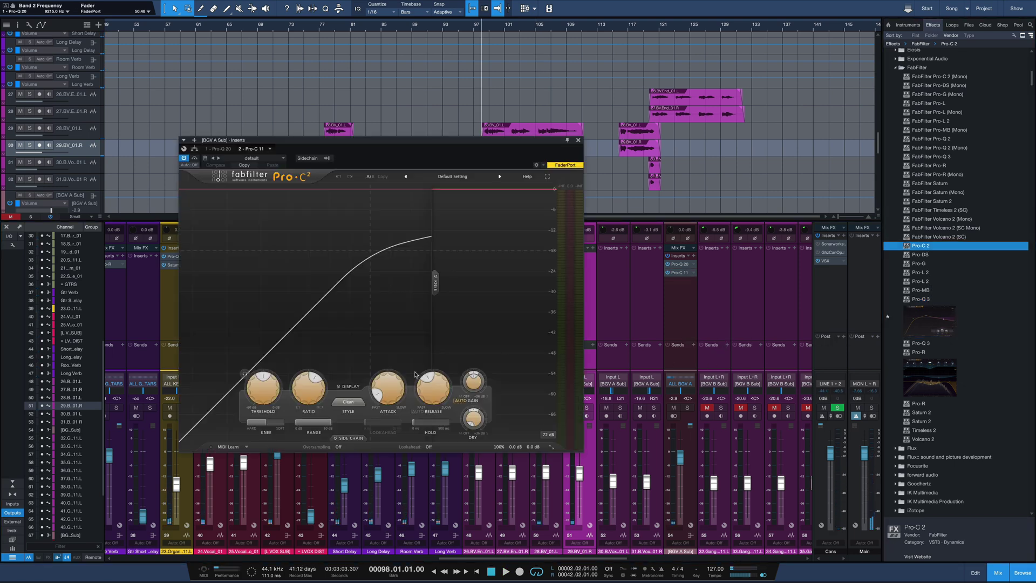
pyautogui.click(348, 401)
pyautogui.click(349, 437)
pyautogui.press('space')
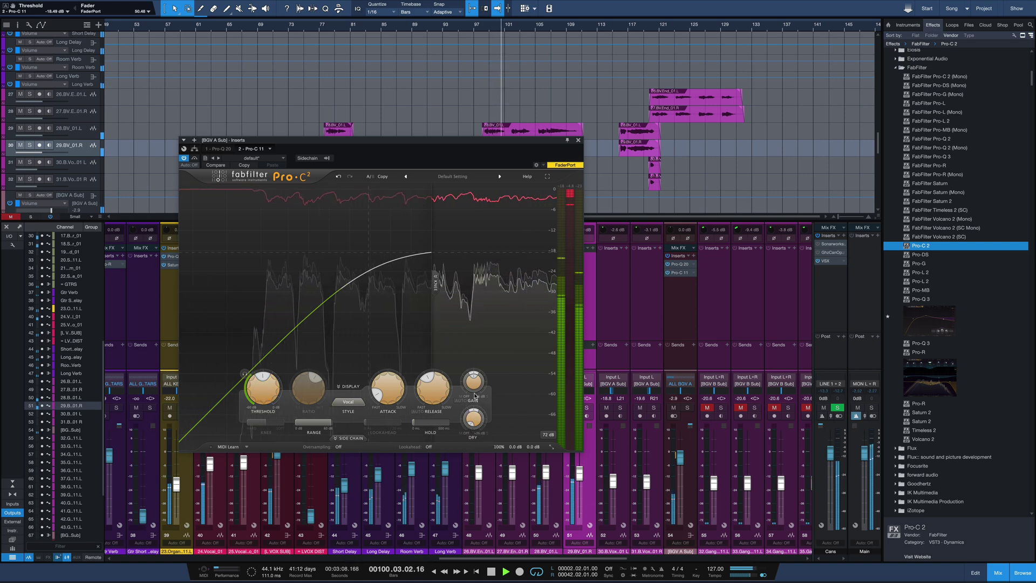
# Set the compressor's wet gain to about +4.7 dB, close its window and stop playback.
pyautogui.moveTo(474, 388); pyautogui.dragTo(473, 380)
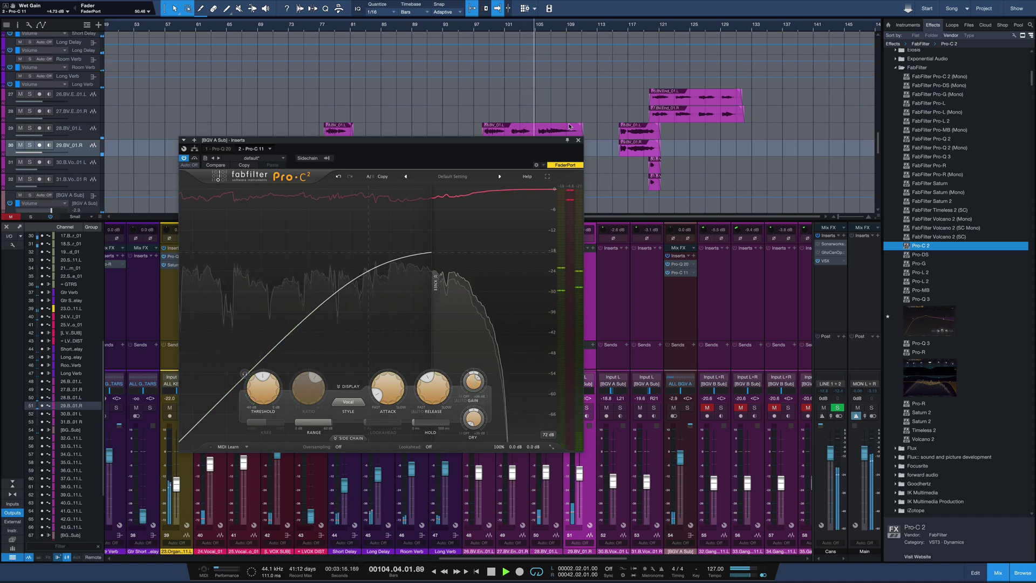
pyautogui.click(579, 141)
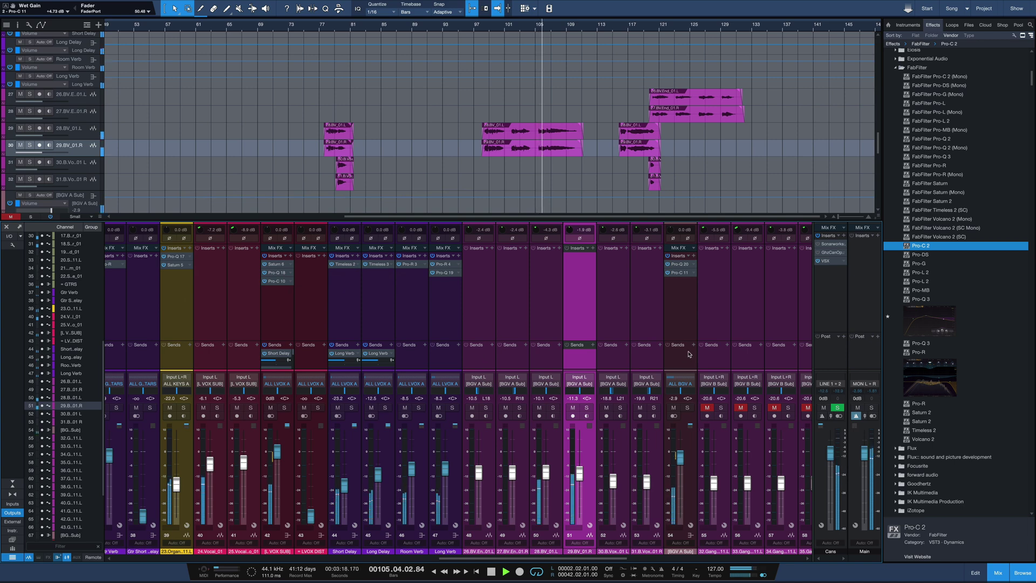
pyautogui.press('space')
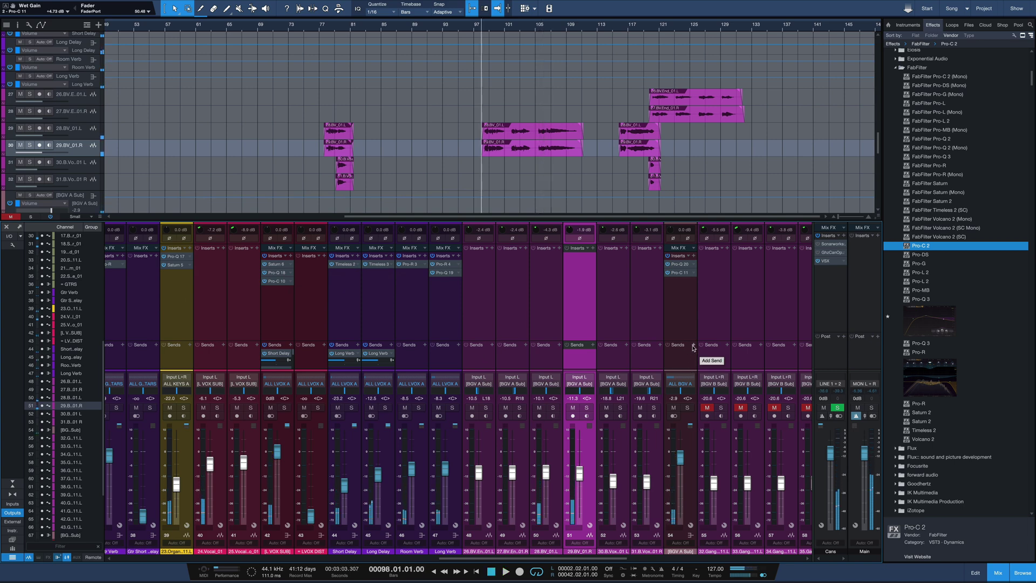
# Add a Long Verb send to the [BGV A Sub] bus and lower its fader to about -4.3 dB while playing from bar 98.
pyautogui.click(693, 347)
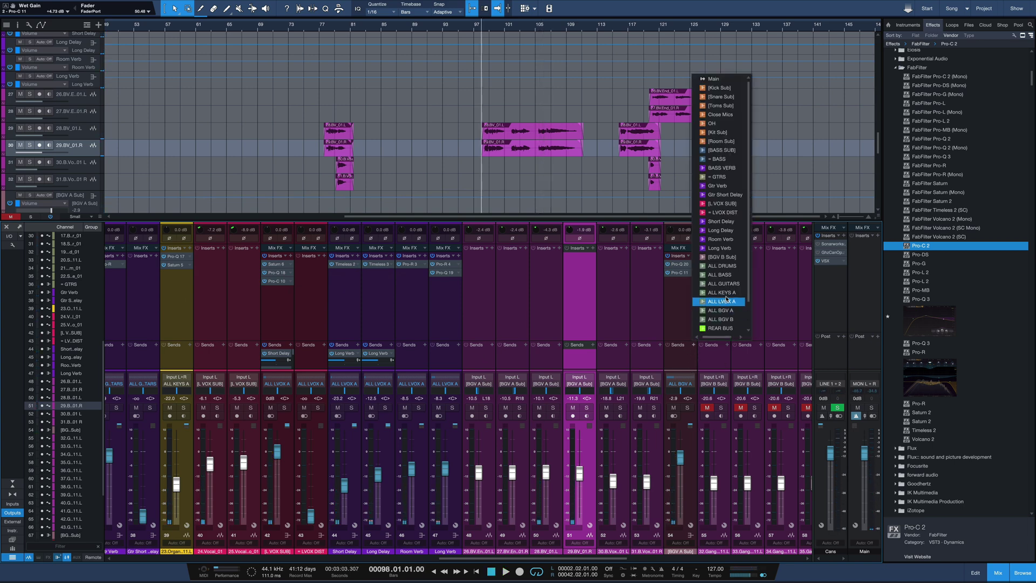
pyautogui.click(737, 250)
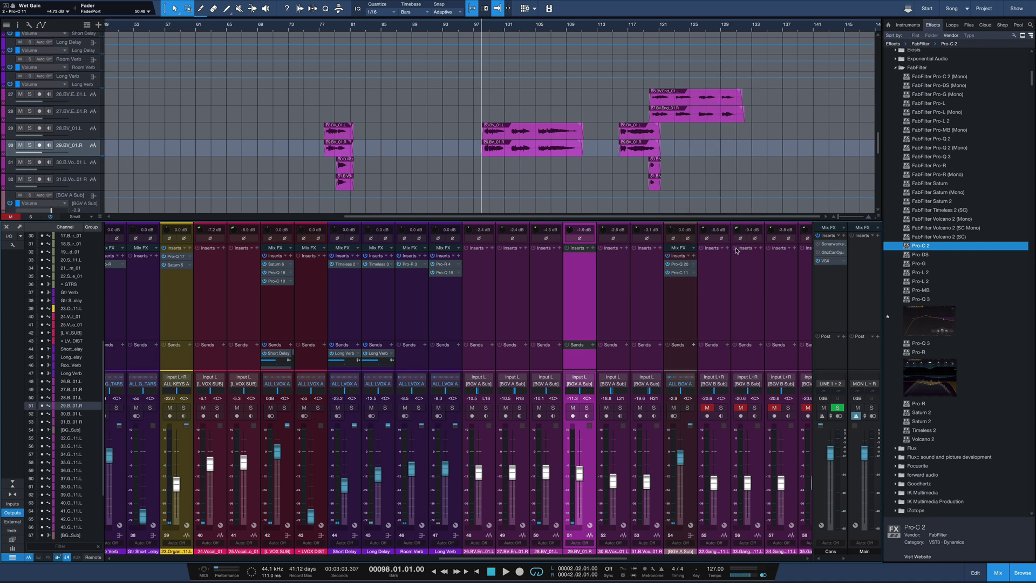
pyautogui.click(694, 345)
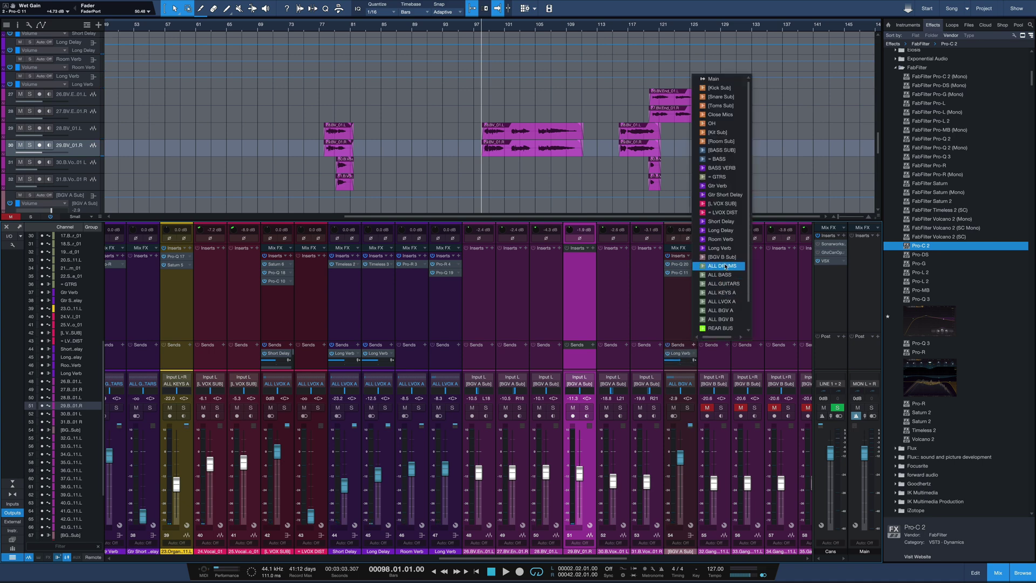
pyautogui.click(720, 247)
pyautogui.press('space')
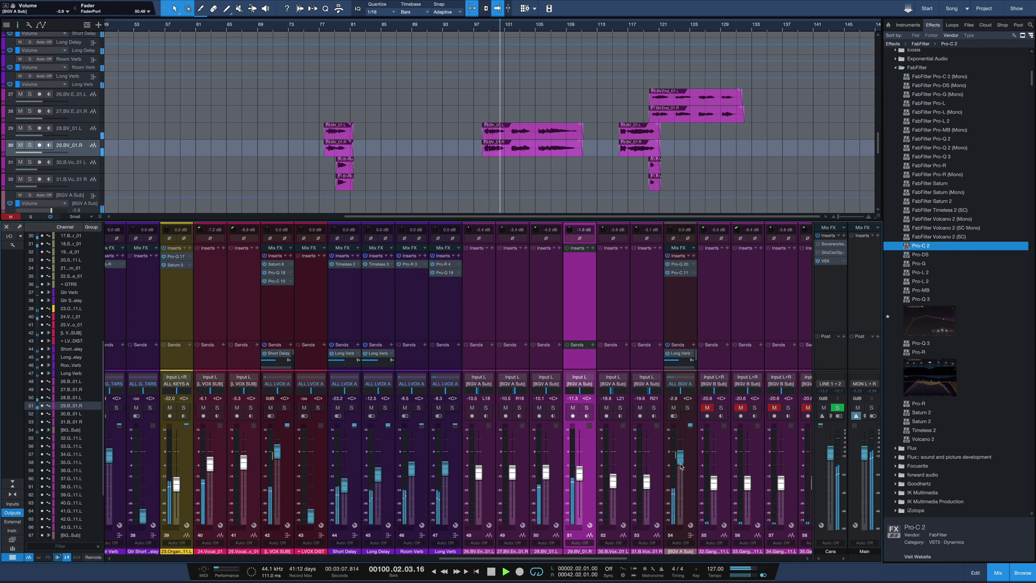
pyautogui.moveTo(681, 466); pyautogui.dragTo(683, 469)
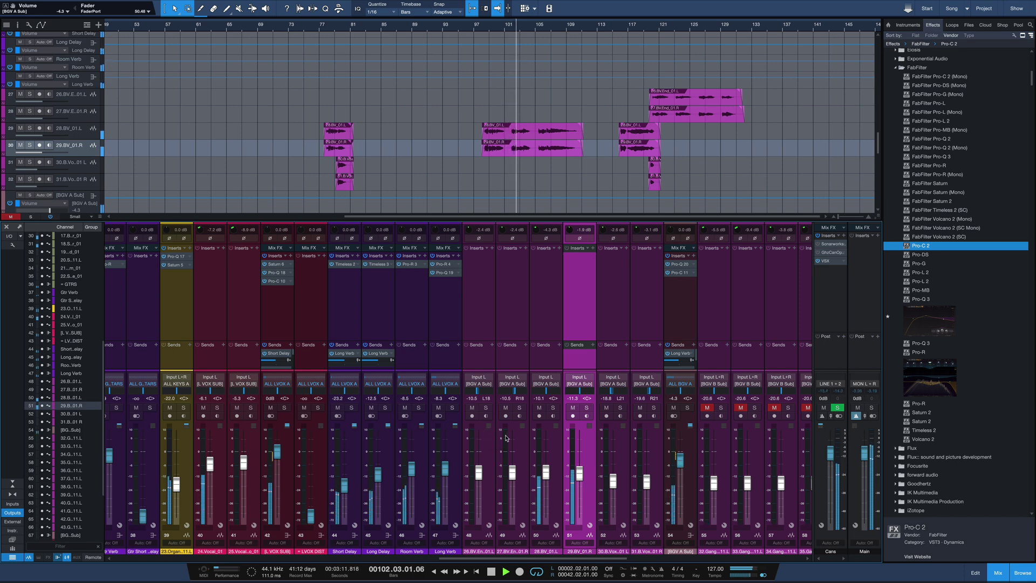
# Balance the vocals while replaying from bar 98: [L VOX SUB] at about -2.1 dB and [BGV A Sub] at about -5.1 dB.
pyautogui.moveTo(278, 453); pyautogui.dragTo(279, 465)
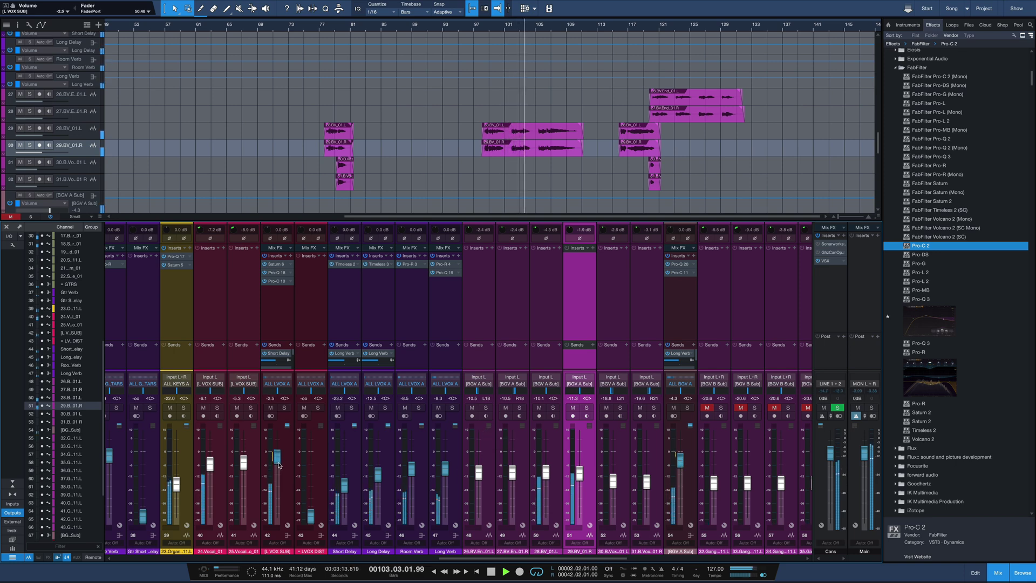
pyautogui.press('space')
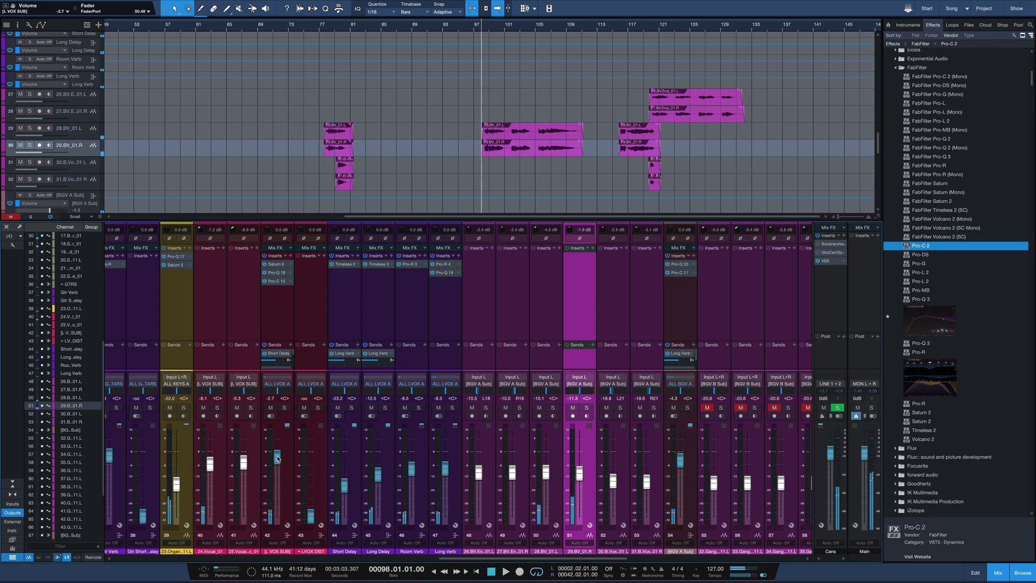
pyautogui.press('space')
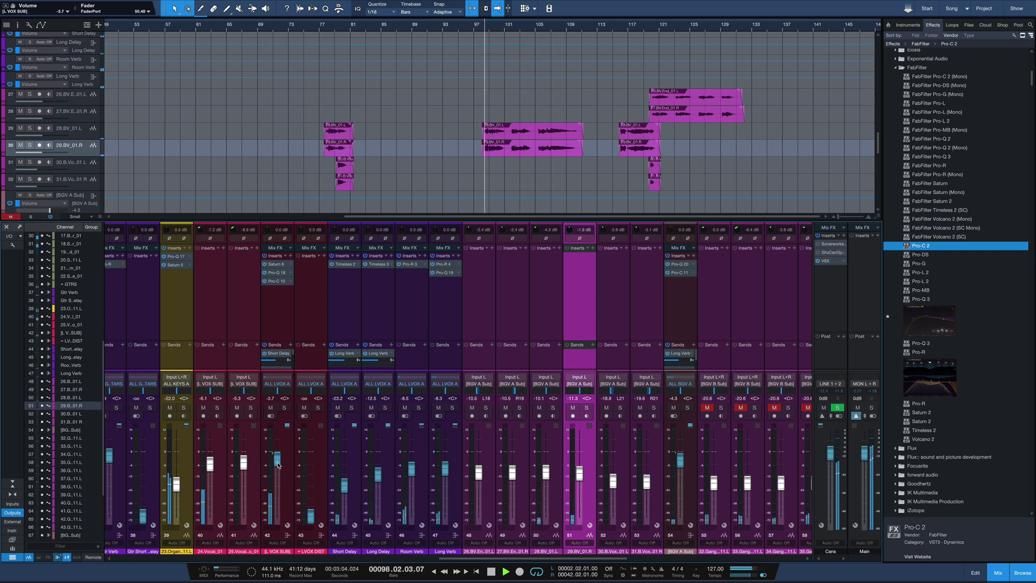
pyautogui.scroll(2, 279, 461)
pyautogui.scroll(2, 278, 462)
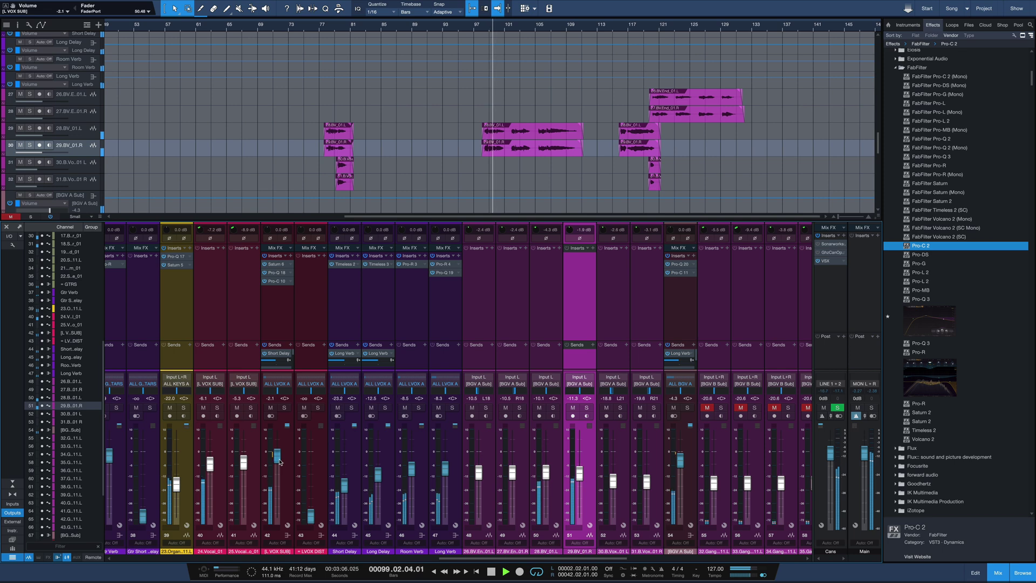
pyautogui.scroll(-2, 683, 462)
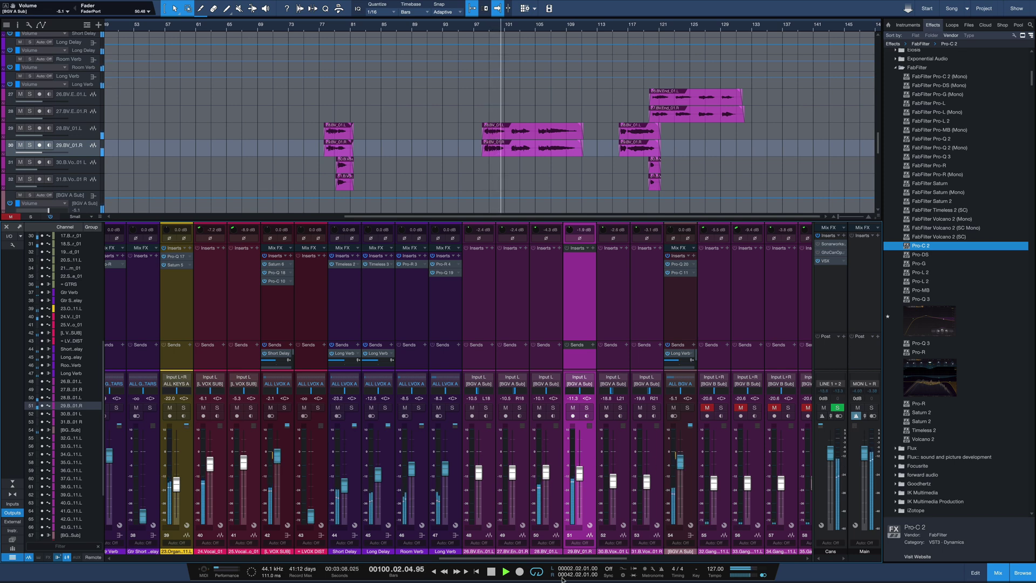
# Stop playback and unmute all the gang vocal channels, 32 through 43.
pyautogui.click(527, 559)
pyautogui.press('space')
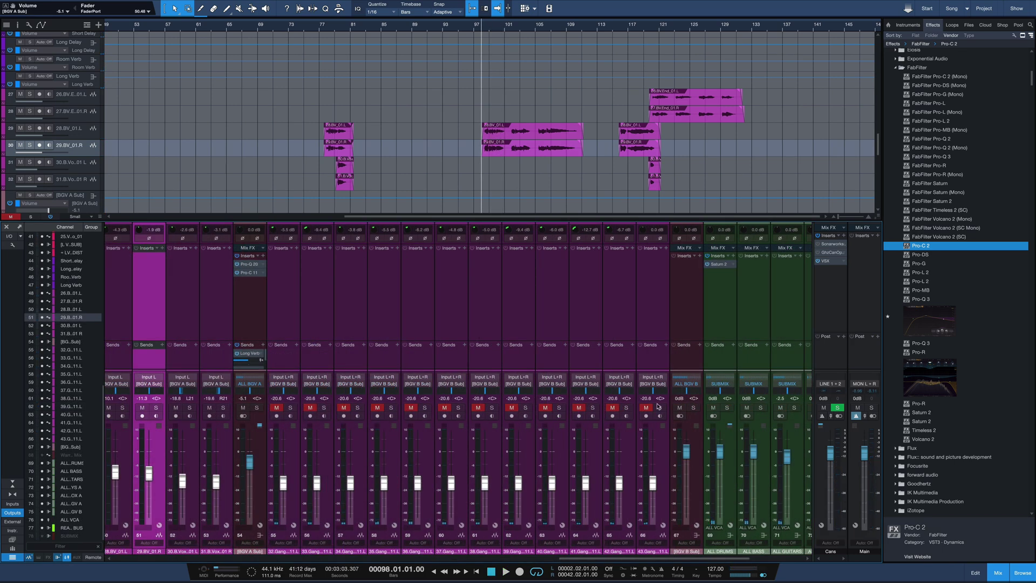
pyautogui.moveTo(645, 408); pyautogui.dragTo(404, 411)
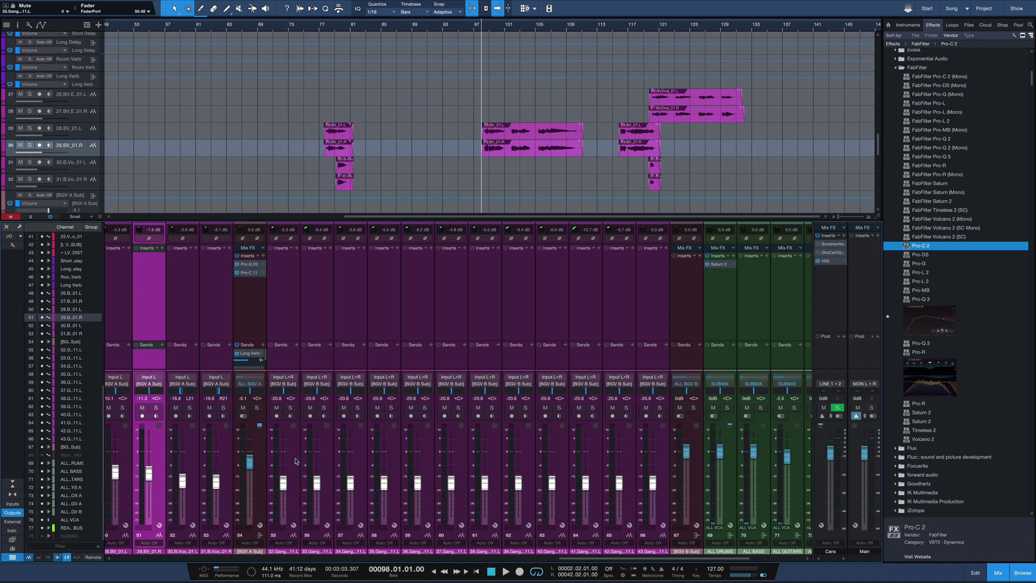
# Play the gang vocals from bar 120 and set the [BGV B Sub] fader to about -1.0 dB.
pyautogui.click(650, 462)
pyautogui.press('space')
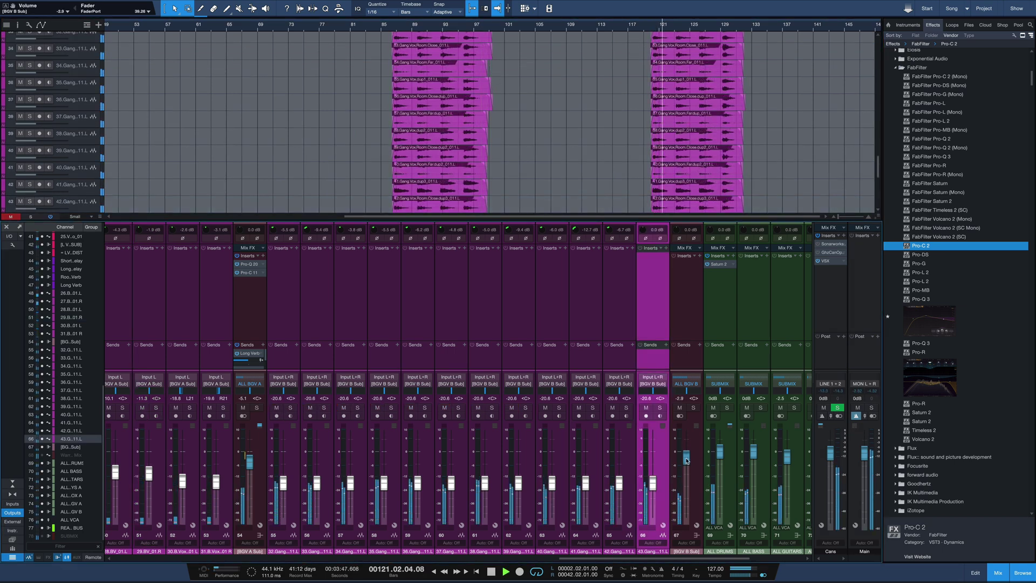
pyautogui.moveTo(686, 453); pyautogui.dragTo(687, 461)
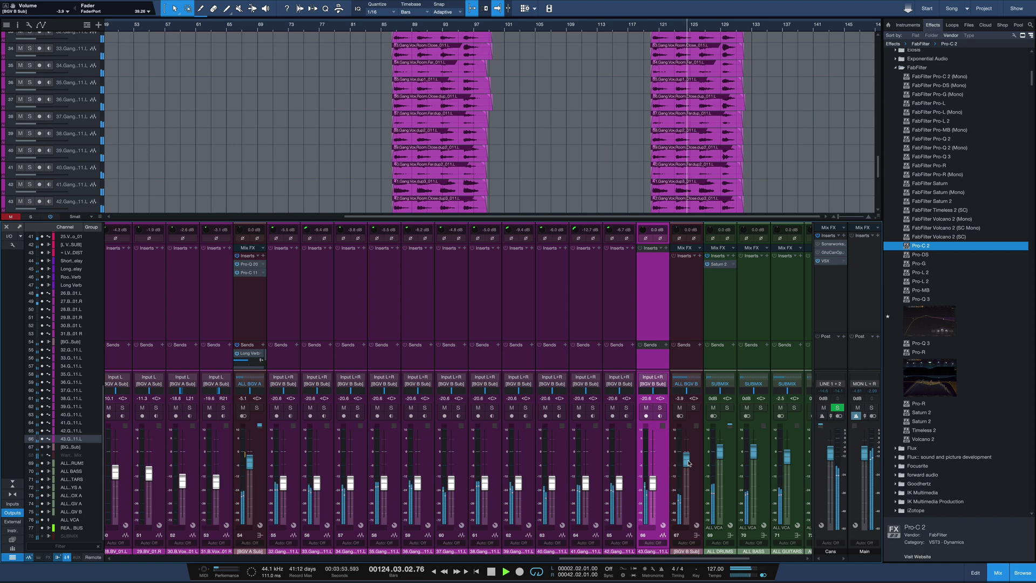
pyautogui.moveTo(689, 463); pyautogui.dragTo(688, 455)
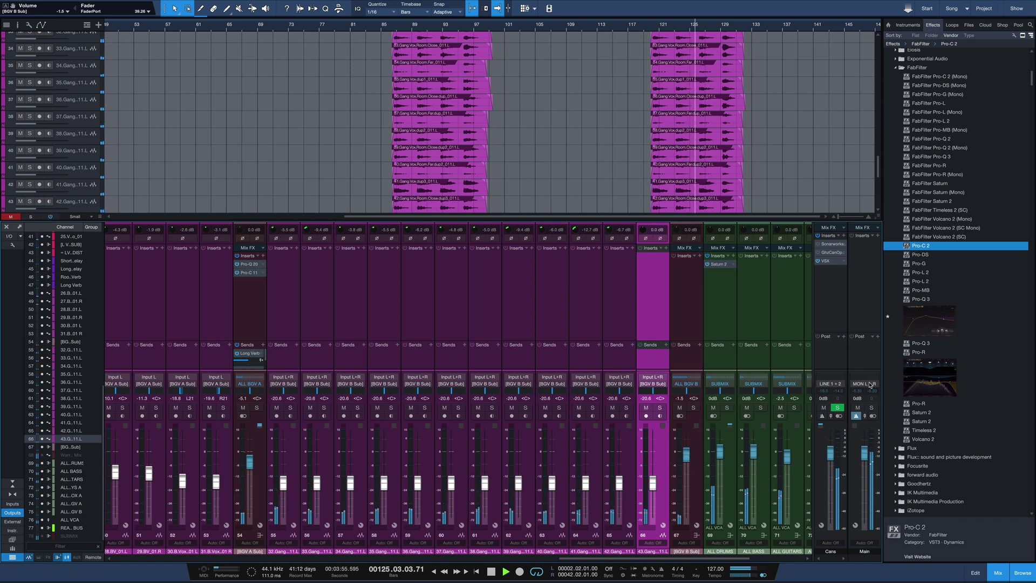
# Insert Pro-Q 3 on the [BGV B Sub] bus, add a low cut at about 189 Hz, and close the EQ window.
pyautogui.click(927, 322)
pyautogui.moveTo(868, 323); pyautogui.dragTo(686, 295)
pyautogui.press('space')
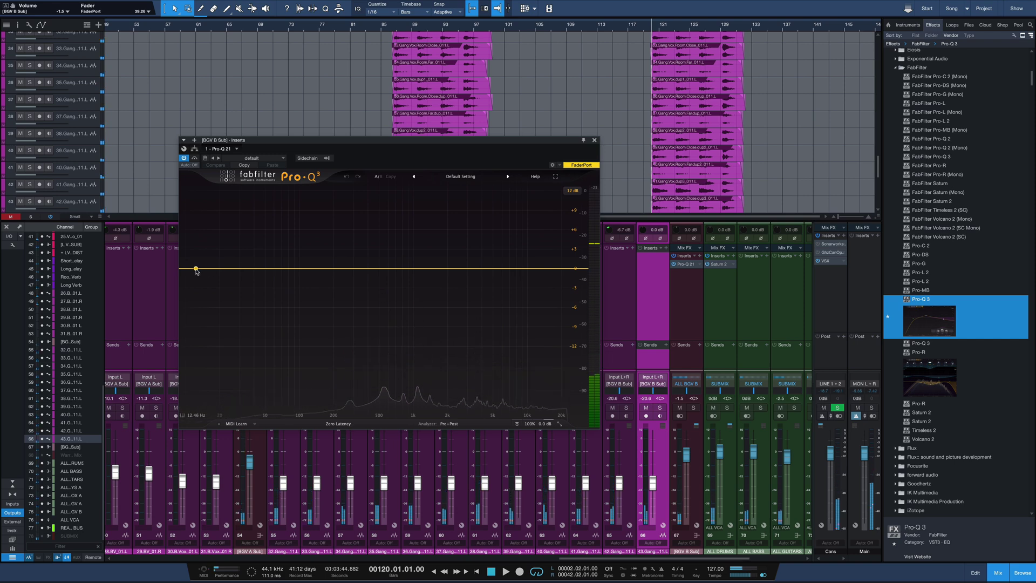
pyautogui.press('space')
pyautogui.moveTo(196, 269); pyautogui.dragTo(331, 271)
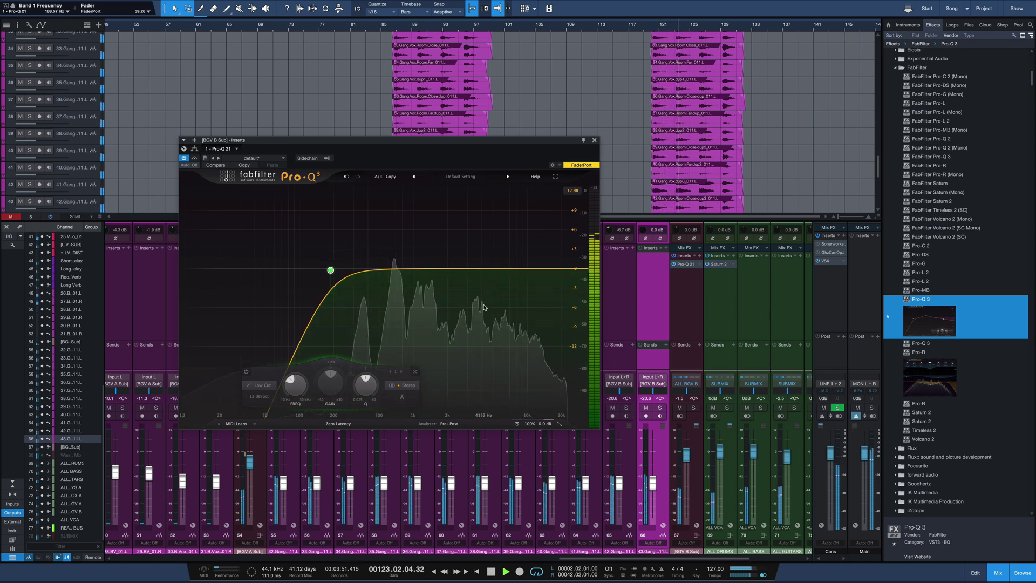
pyautogui.click(594, 141)
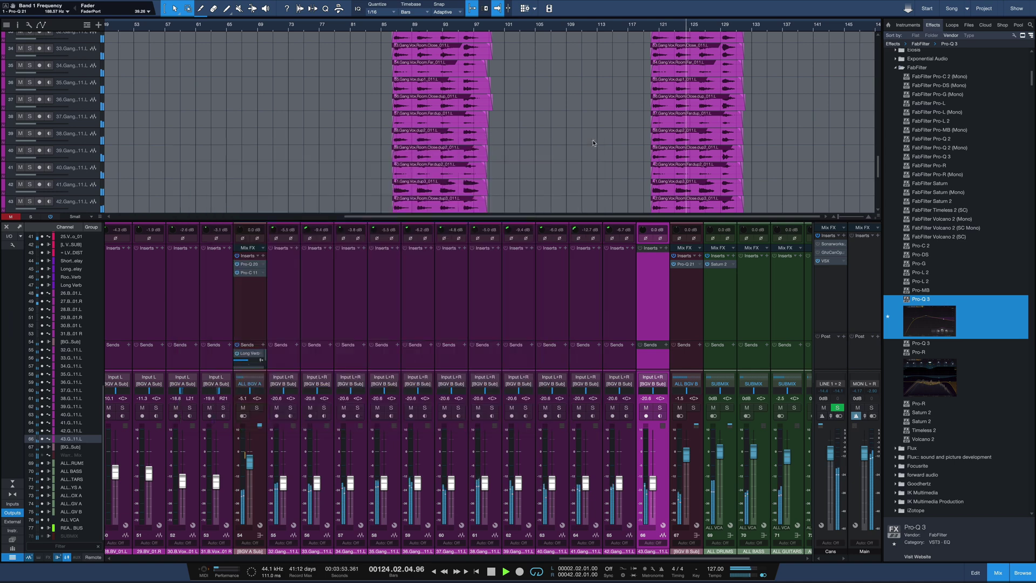
pyautogui.press('space')
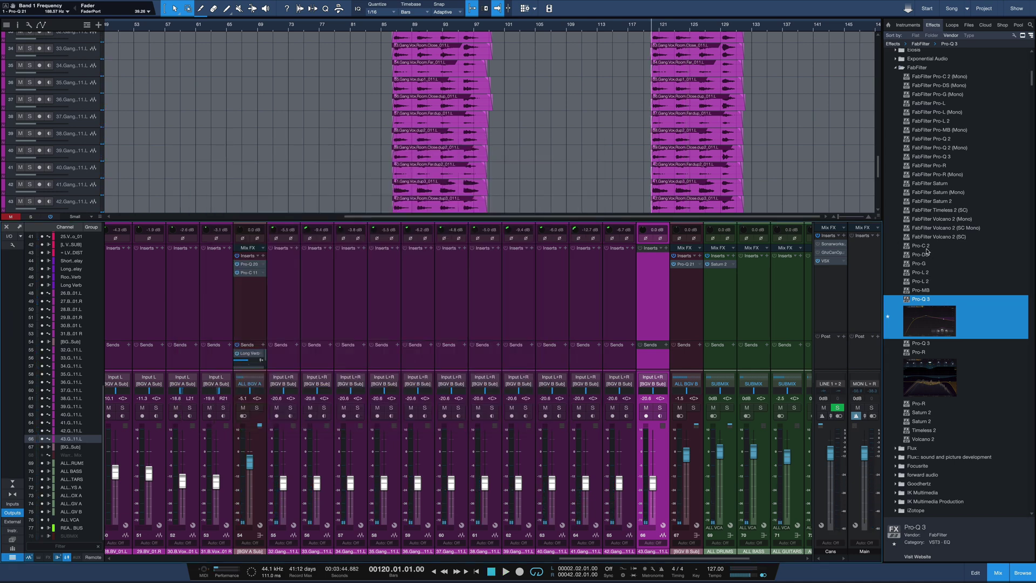
# Insert Pro-C 2 on the [BGV B Sub] bus with Vocal style, threshold about -22 dB and wet gain about +4.3 dB.
pyautogui.moveTo(926, 251); pyautogui.dragTo(696, 294)
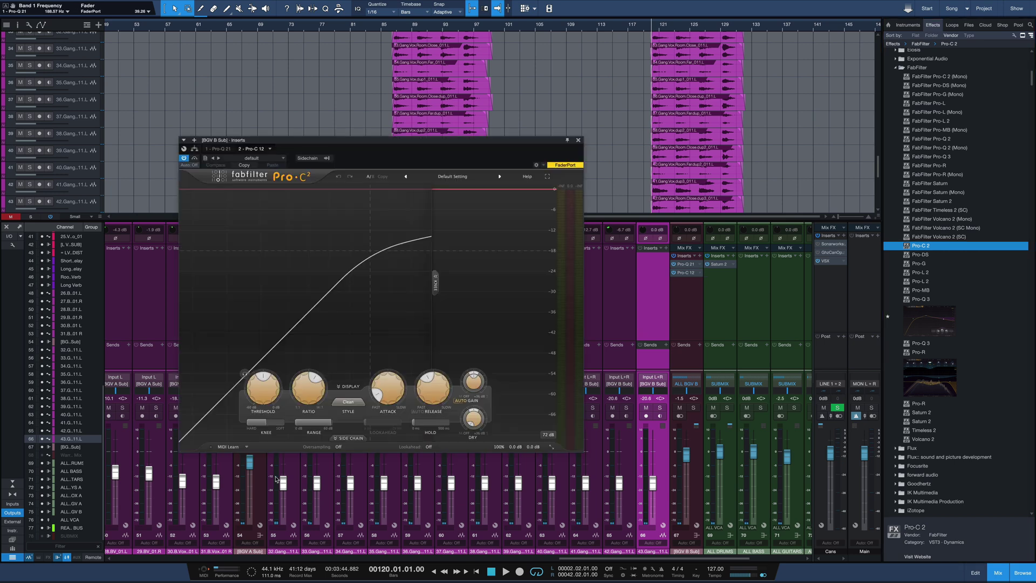
pyautogui.click(335, 402)
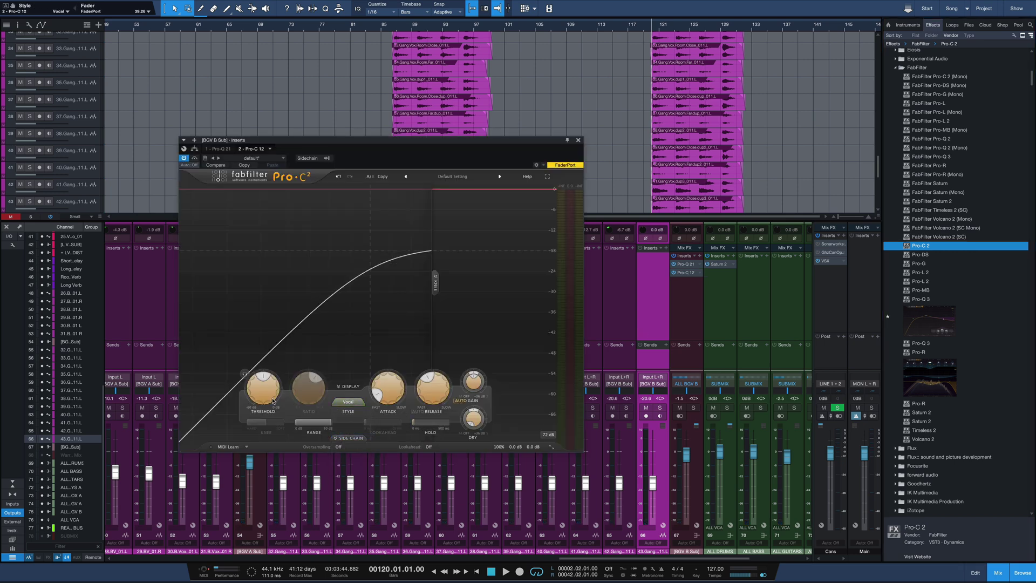
pyautogui.press('space')
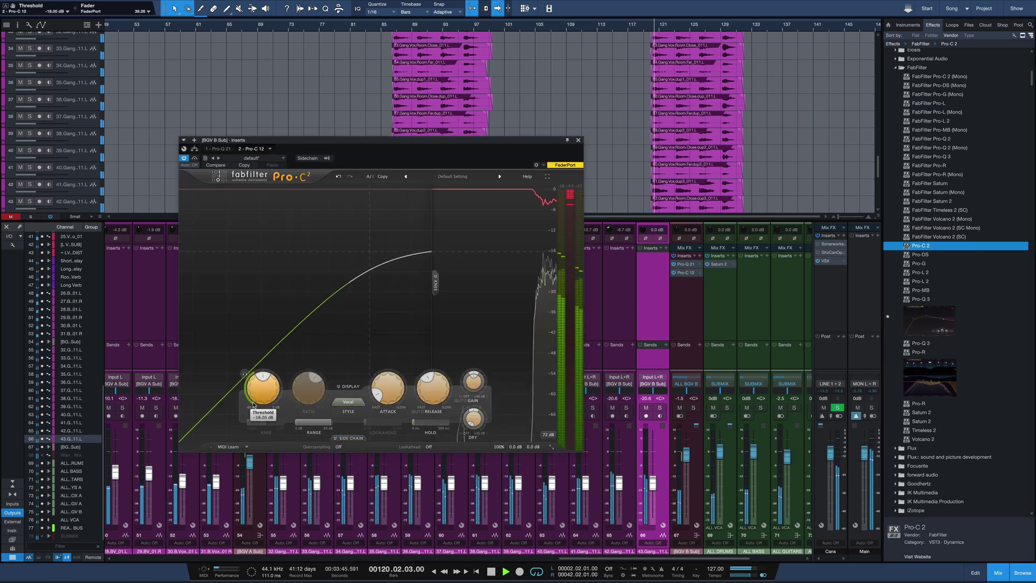
pyautogui.moveTo(253, 404); pyautogui.dragTo(251, 413)
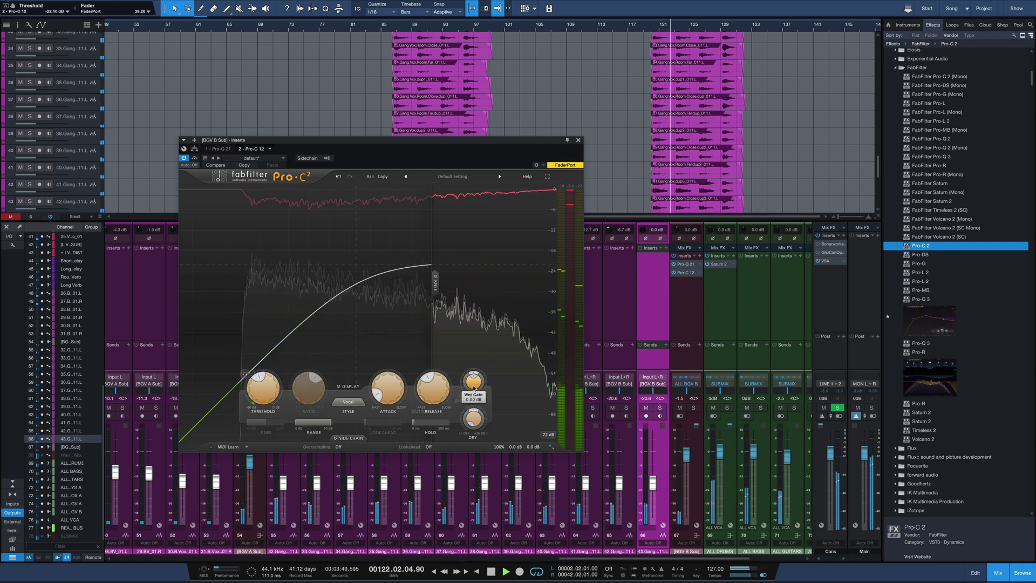
pyautogui.moveTo(473, 388)
pyautogui.mouseDown()
pyautogui.moveTo(473, 399)
pyautogui.moveTo(474, 380)
pyautogui.mouseUp()
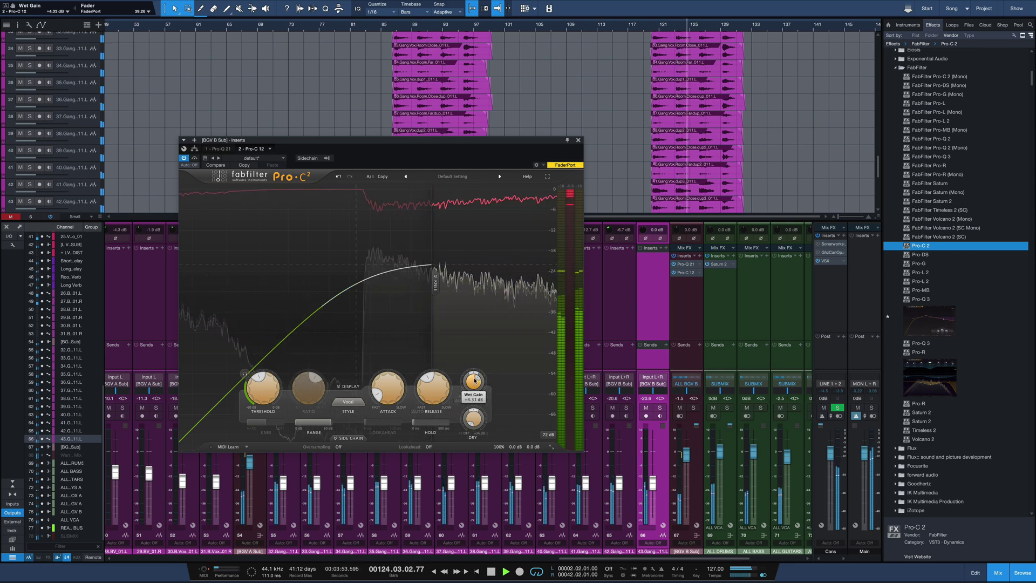
pyautogui.press('space')
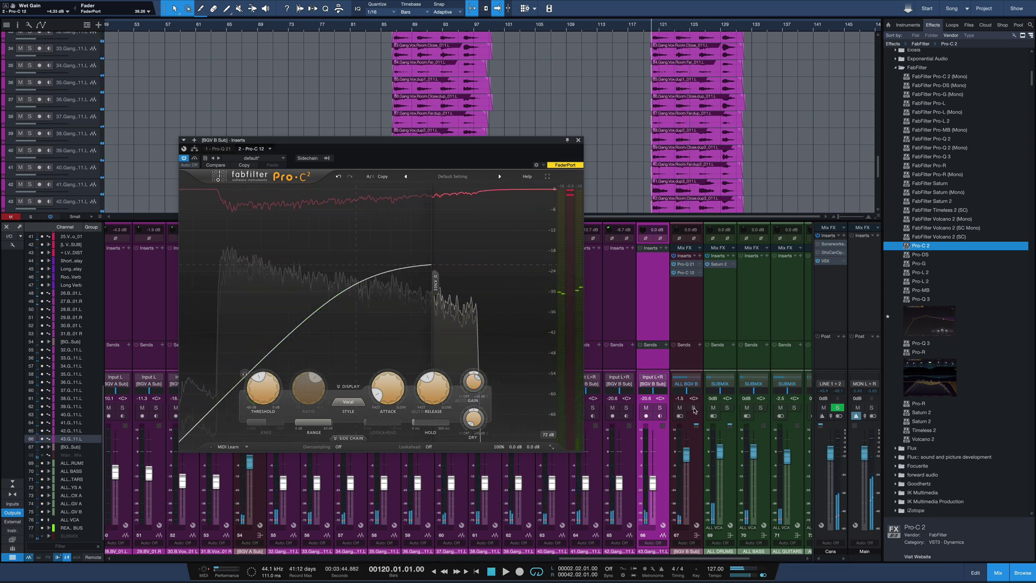
# Solo the [BGV B Sub] bus, listen to the compressed gang vocals from bar 120, and close the compressor window.
pyautogui.click(693, 408)
pyautogui.press('space')
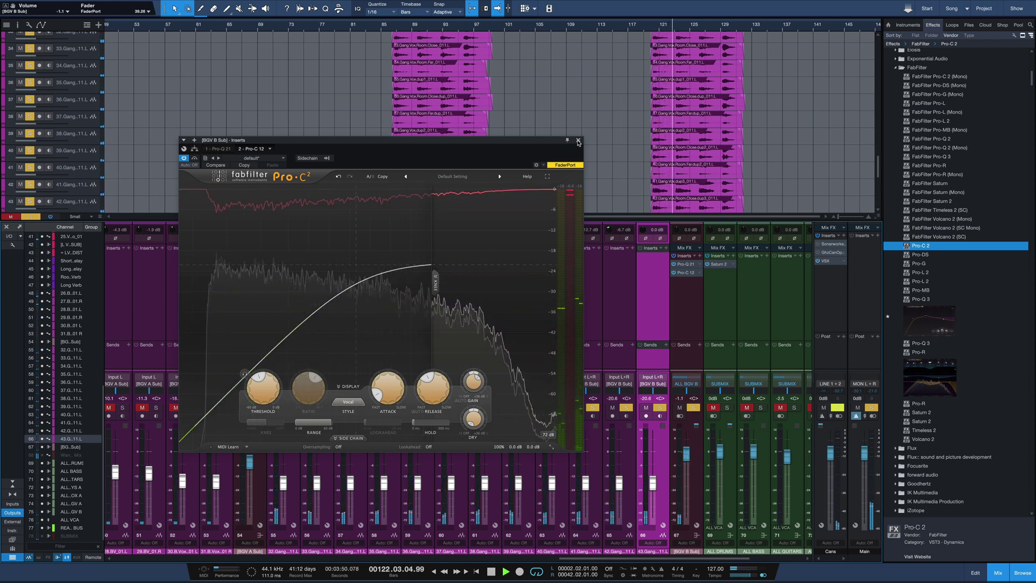
pyautogui.press('space')
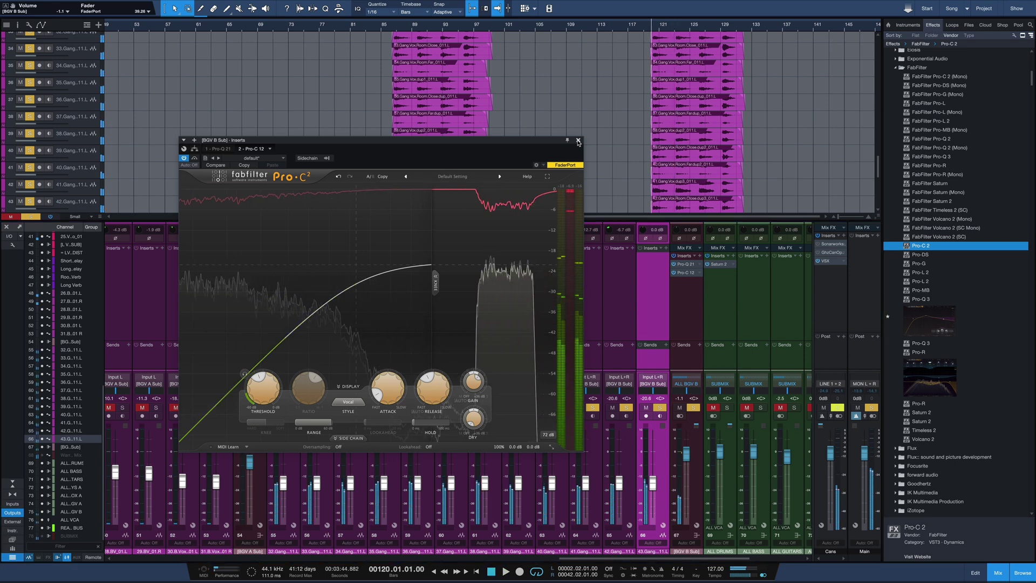
pyautogui.click(578, 142)
# Insert Pro-R on the [BGV B Sub] bus and load the Lively Medium Room preset.
pyautogui.moveTo(918, 351); pyautogui.dragTo(680, 306)
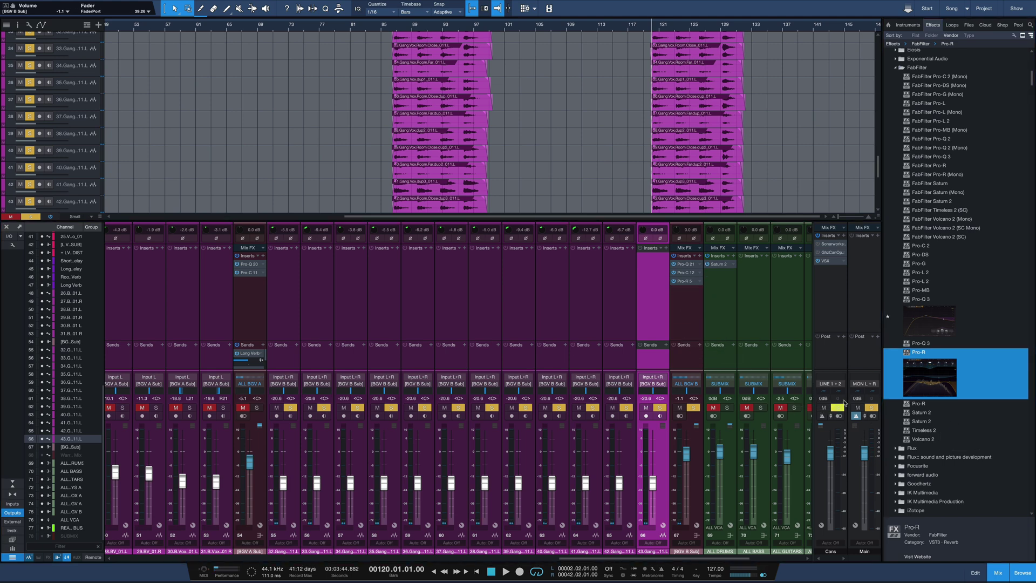
pyautogui.moveTo(571, 206); pyautogui.dragTo(553, 252)
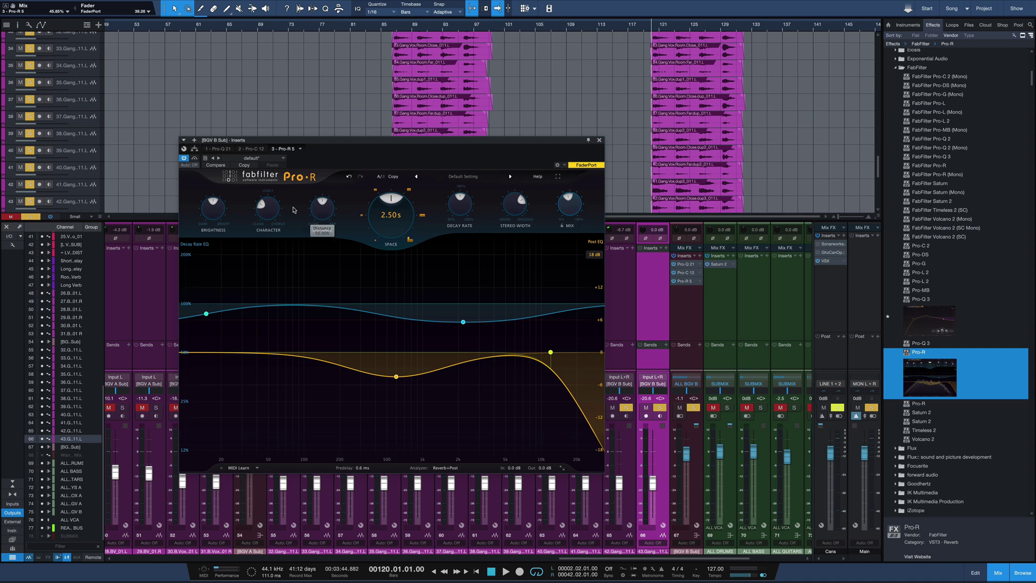
pyautogui.click(453, 176)
pyautogui.moveTo(457, 204)
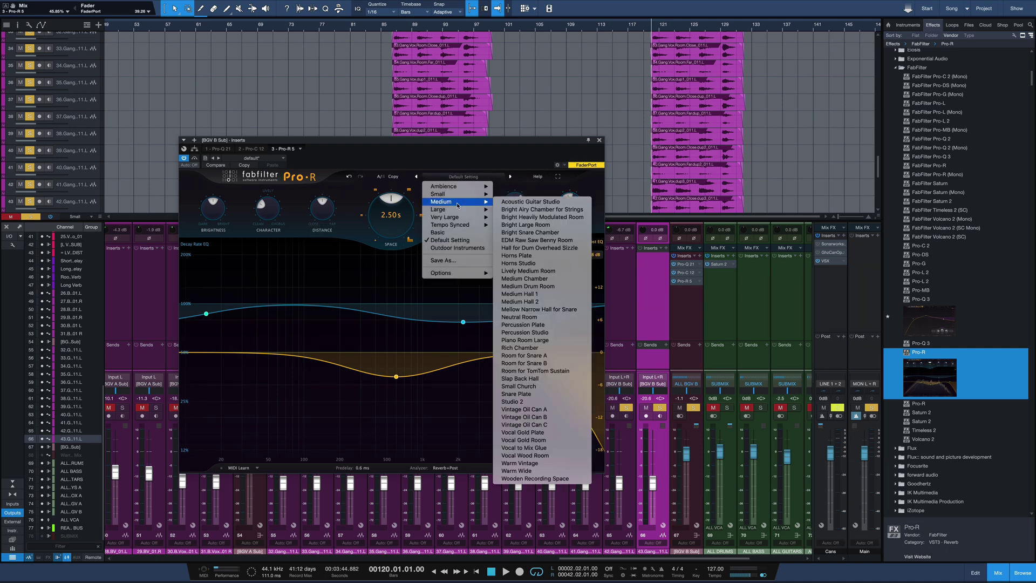
pyautogui.click(530, 271)
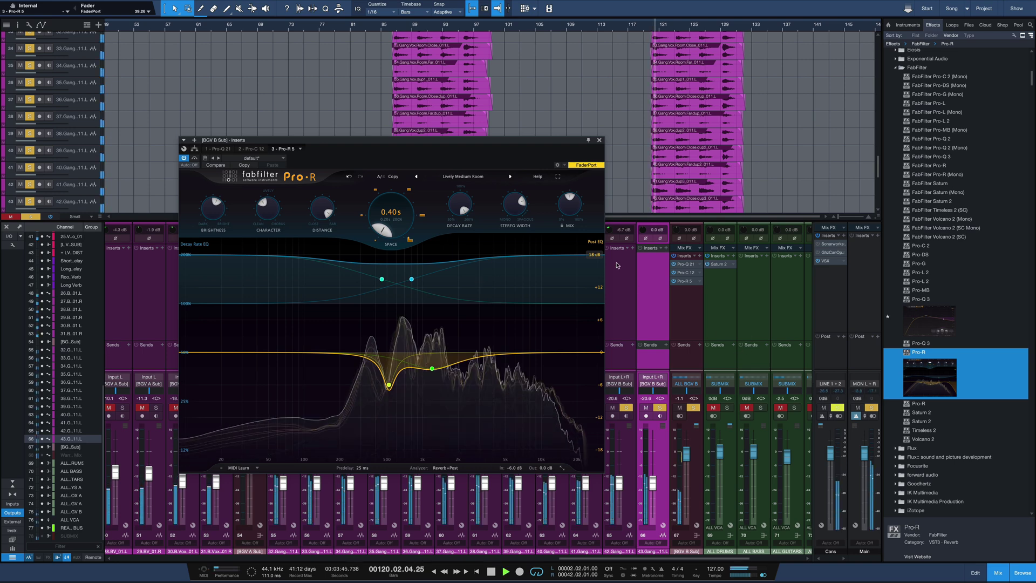
# Set the Pro-R mix to about 43% and compare the gang vocals with the reverb bypassed and active.
pyautogui.moveTo(568, 212); pyautogui.dragTo(568, 224)
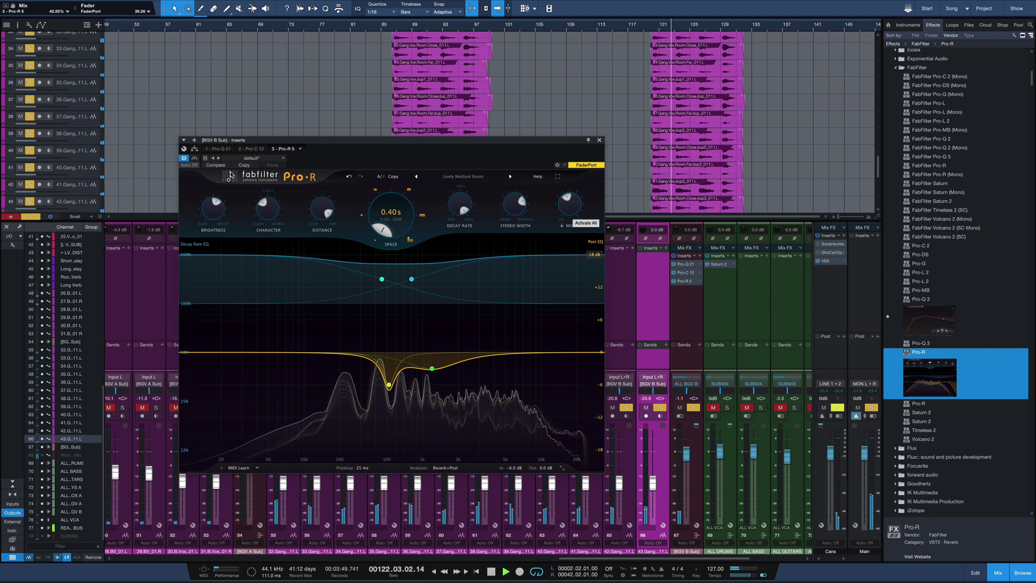
pyautogui.press('space')
pyautogui.click(195, 158)
pyautogui.press('space')
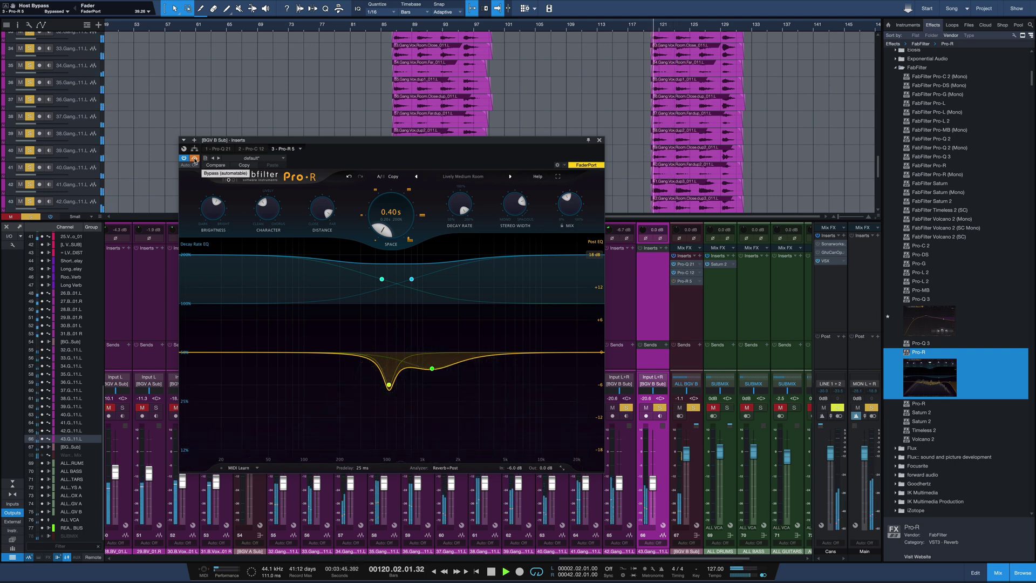
pyautogui.click(194, 158)
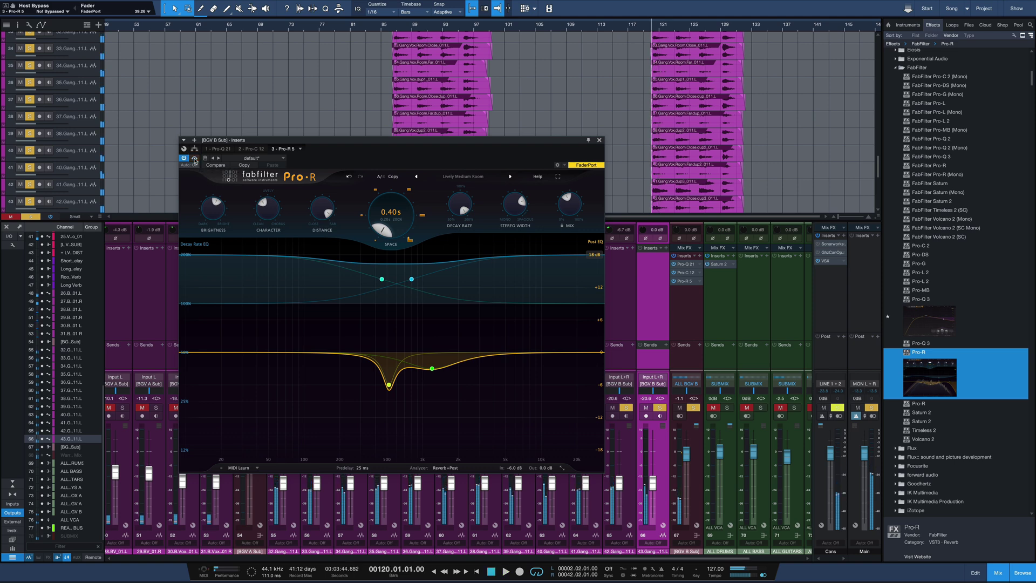
# Set the Pro-R decay time to 0.76 s and its mix to about 41% during playback, and close the reverb window.
pyautogui.moveTo(569, 204)
pyautogui.mouseDown()
pyautogui.moveTo(567, 152)
pyautogui.moveTo(575, 209)
pyautogui.moveTo(569, 202)
pyautogui.mouseUp()
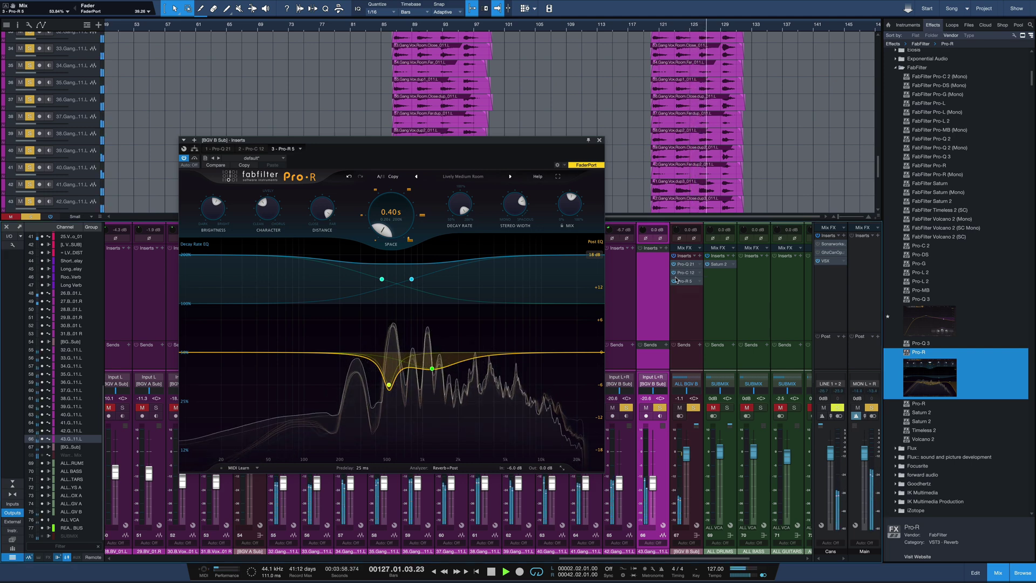
pyautogui.press('space')
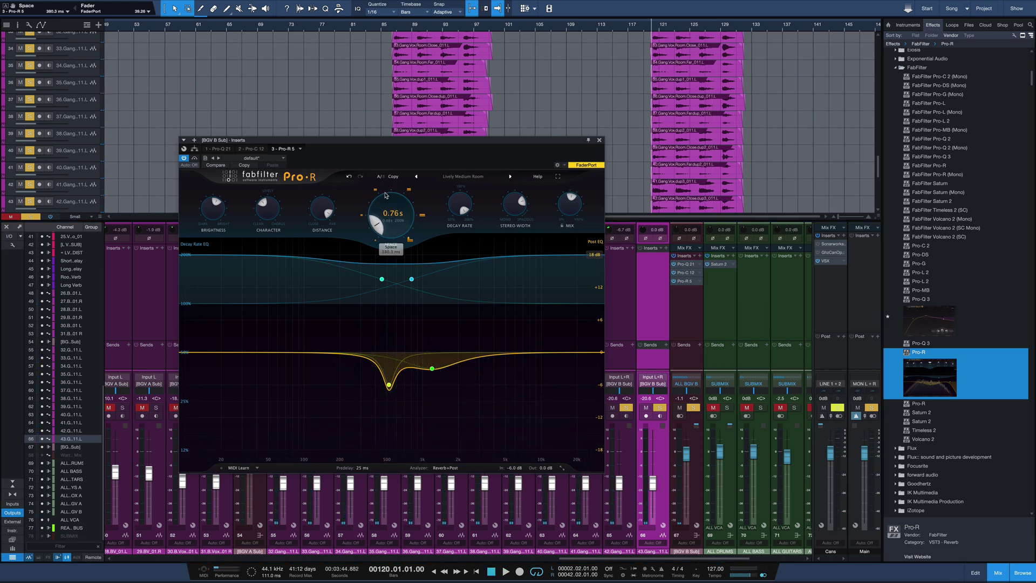
pyautogui.press('space')
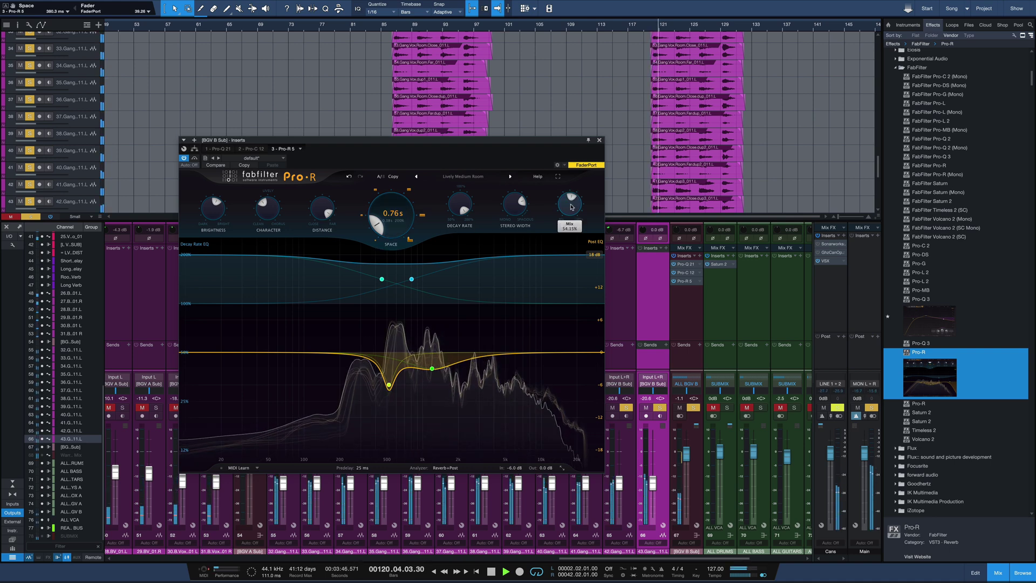
pyautogui.moveTo(571, 207); pyautogui.dragTo(570, 217)
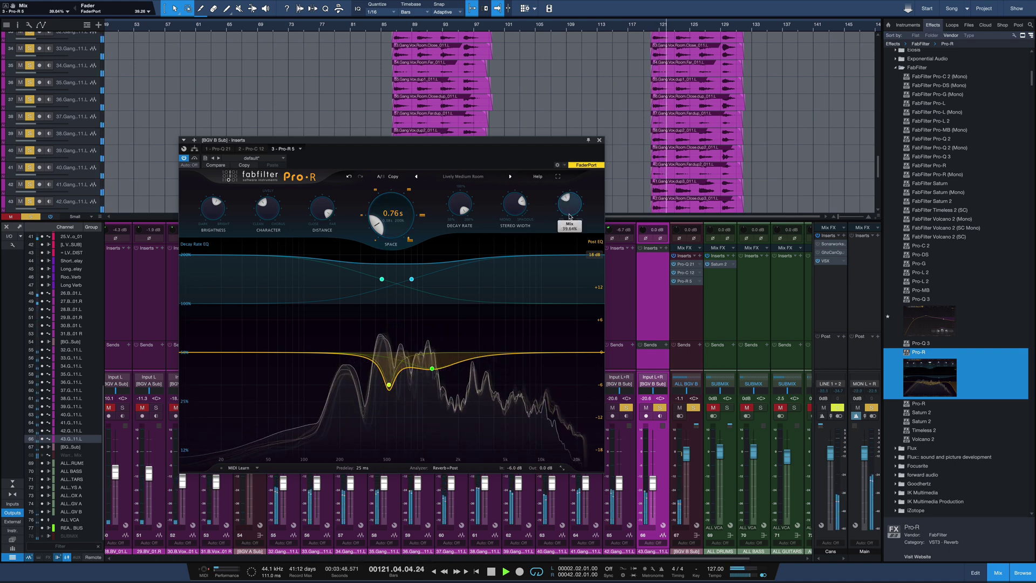
pyautogui.press('space')
pyautogui.press('Escape')
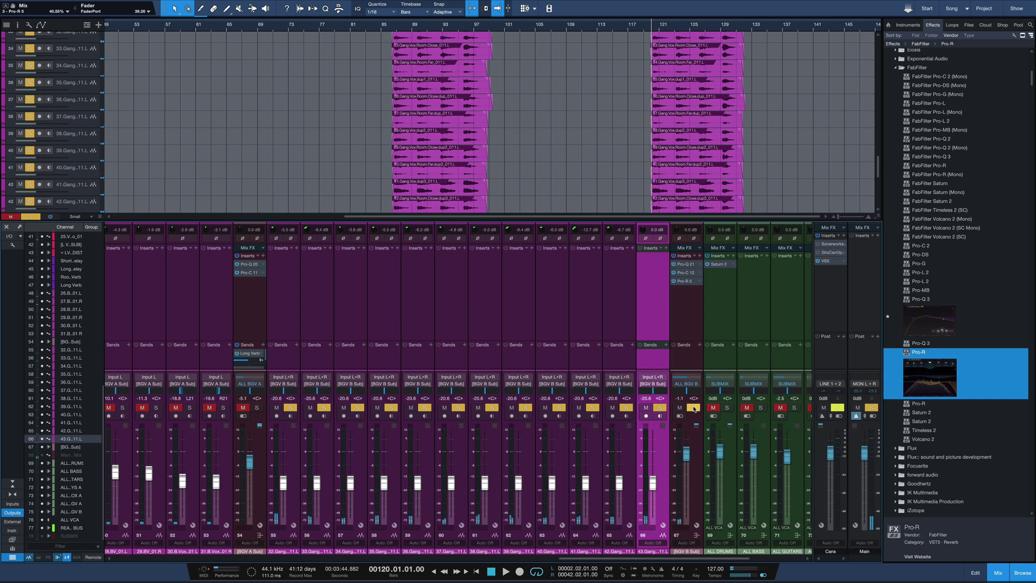
# Unsolo the [BGV B Sub] bus and set its fader to about +1.3 dB while playing the full mix.
pyautogui.click(694, 409)
pyautogui.press('space')
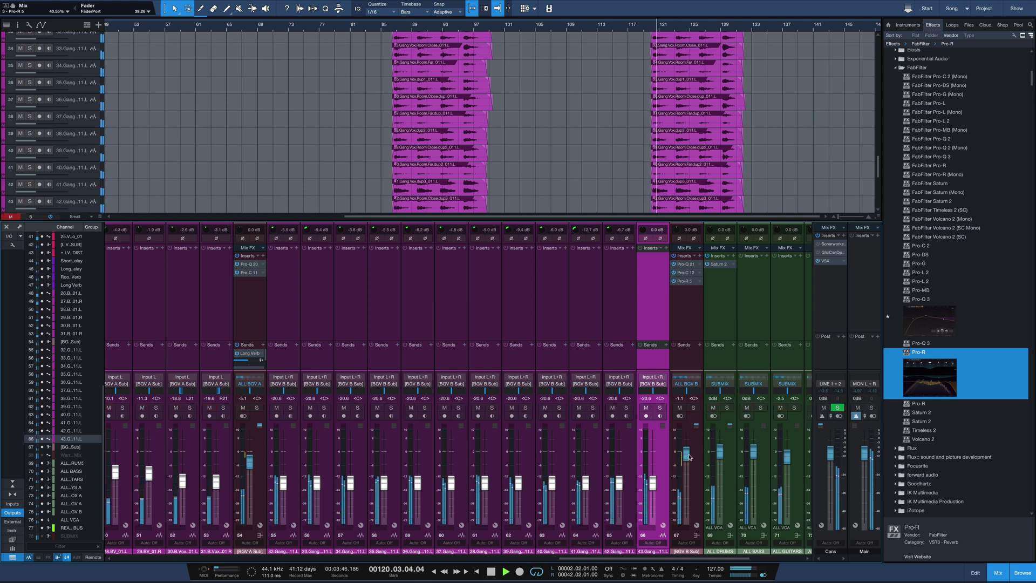
pyautogui.moveTo(689, 456)
pyautogui.mouseDown()
pyautogui.moveTo(688, 444)
pyautogui.moveTo(688, 454)
pyautogui.mouseUp()
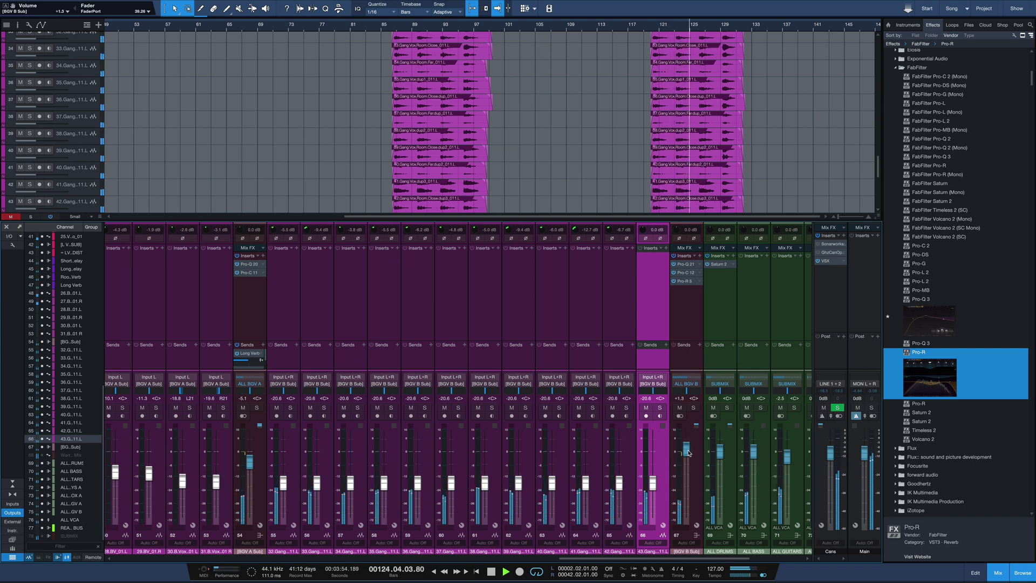
# Play the full mix from bar 54 and check the lead vocal and its effect channels in the mixer.
pyautogui.scroll(-3, 593, 161)
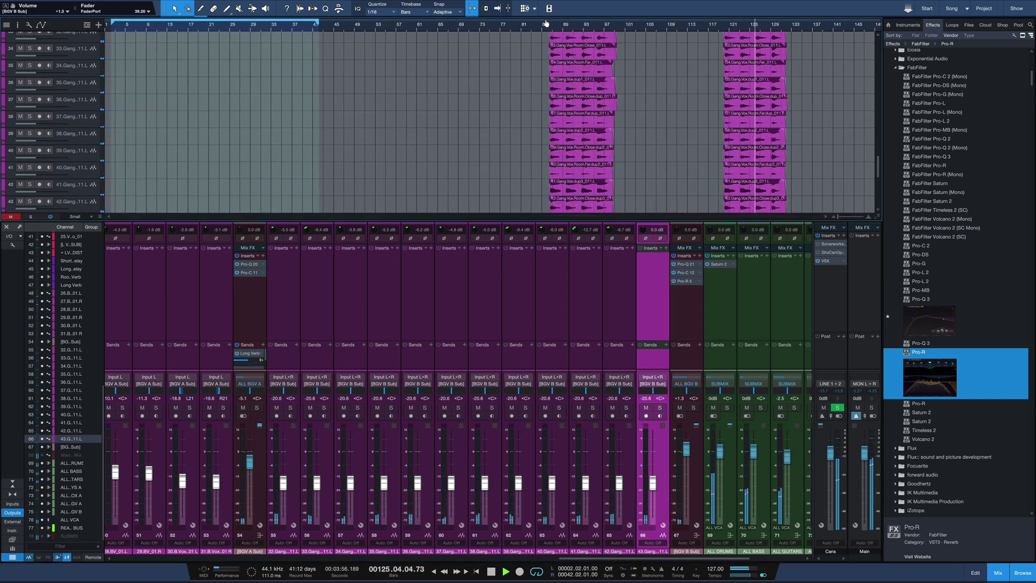
pyautogui.scroll(3, 488, 132)
pyautogui.scroll(3, 488, 132)
pyautogui.press('space')
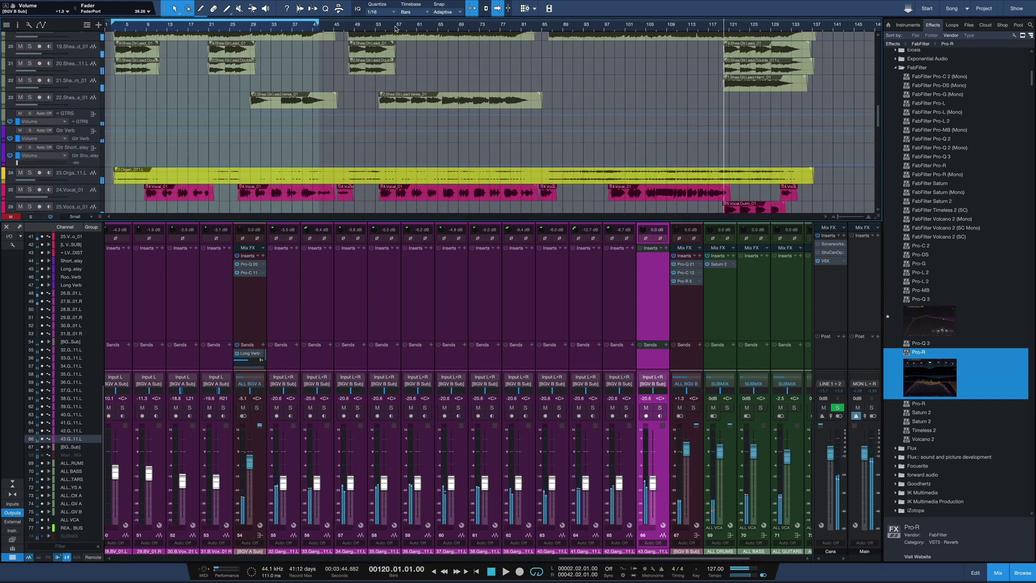
pyautogui.click(380, 26)
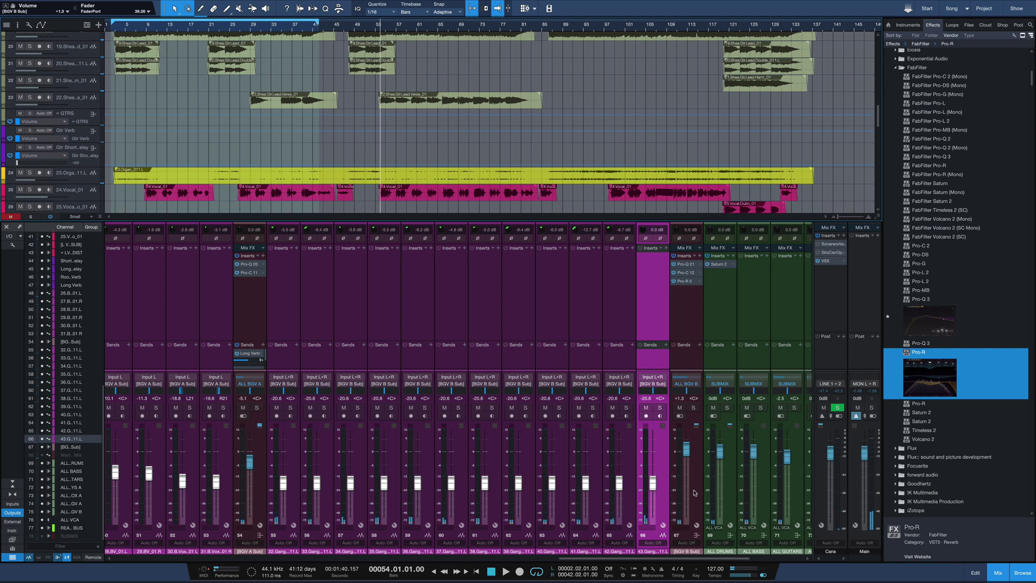
pyautogui.hscroll(-3, 639, 562)
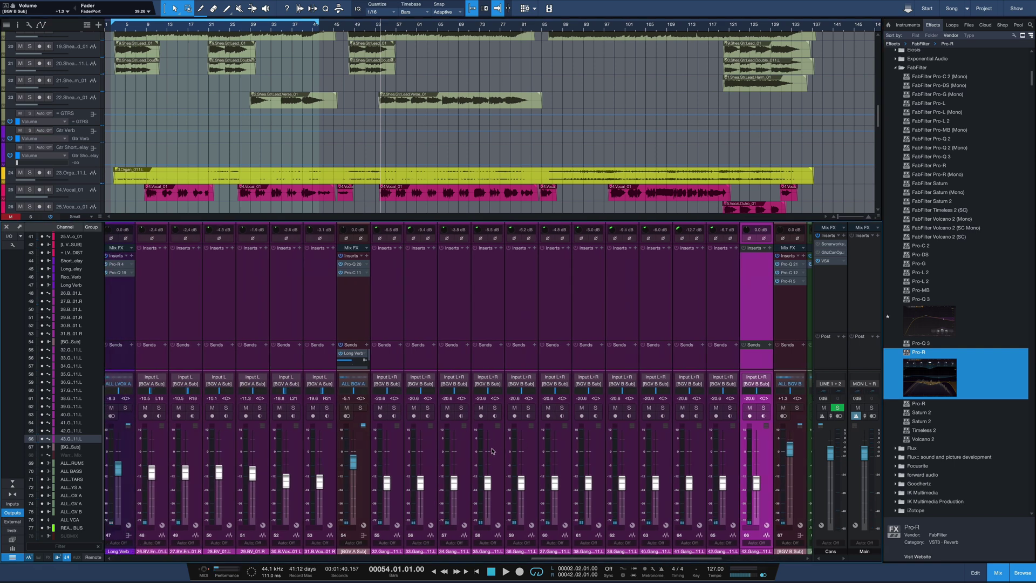
pyautogui.press('space')
pyautogui.hscroll(-5, 467, 557)
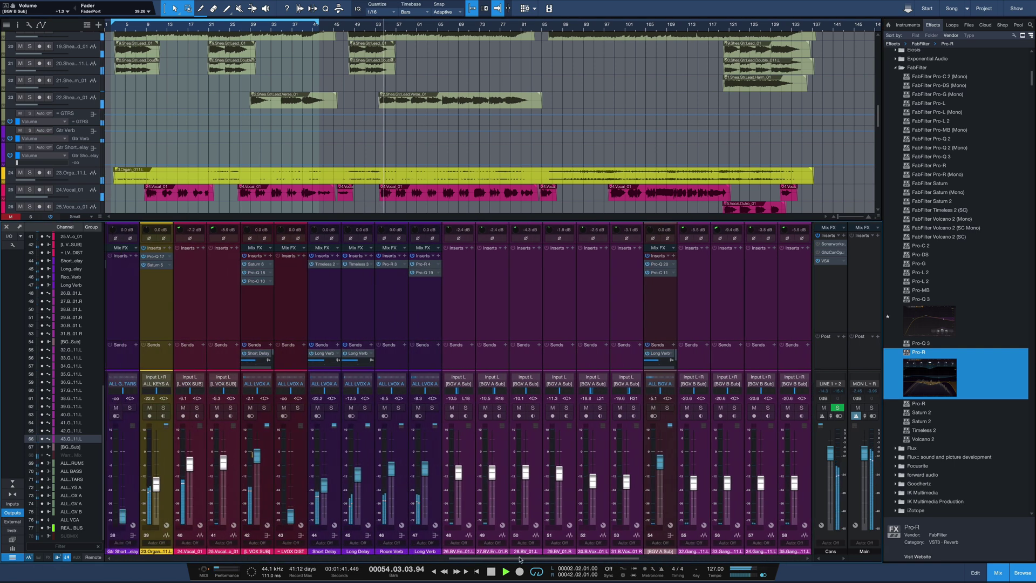
pyautogui.hscroll(-5, 467, 557)
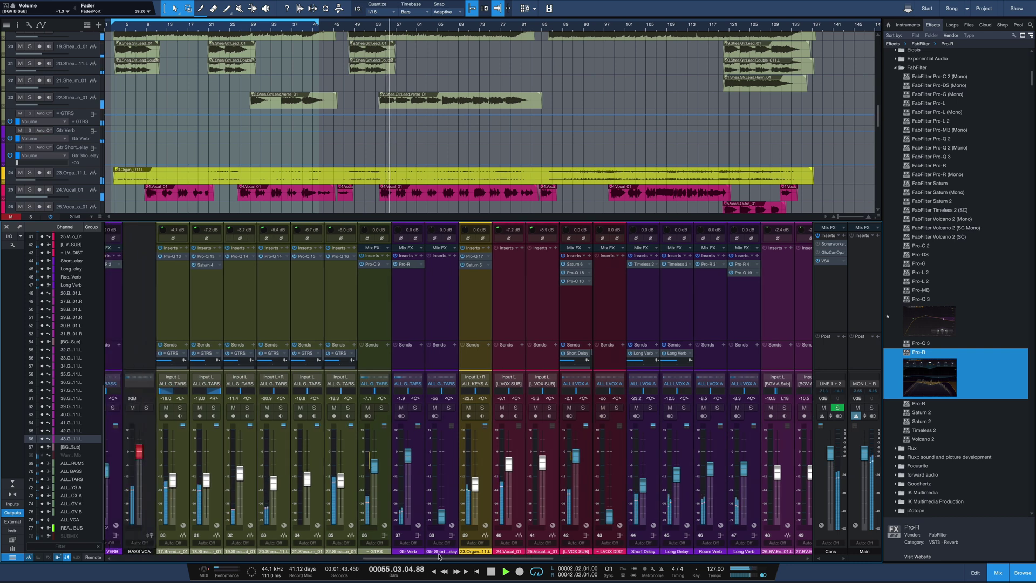
pyautogui.moveTo(430, 557); pyautogui.dragTo(504, 561)
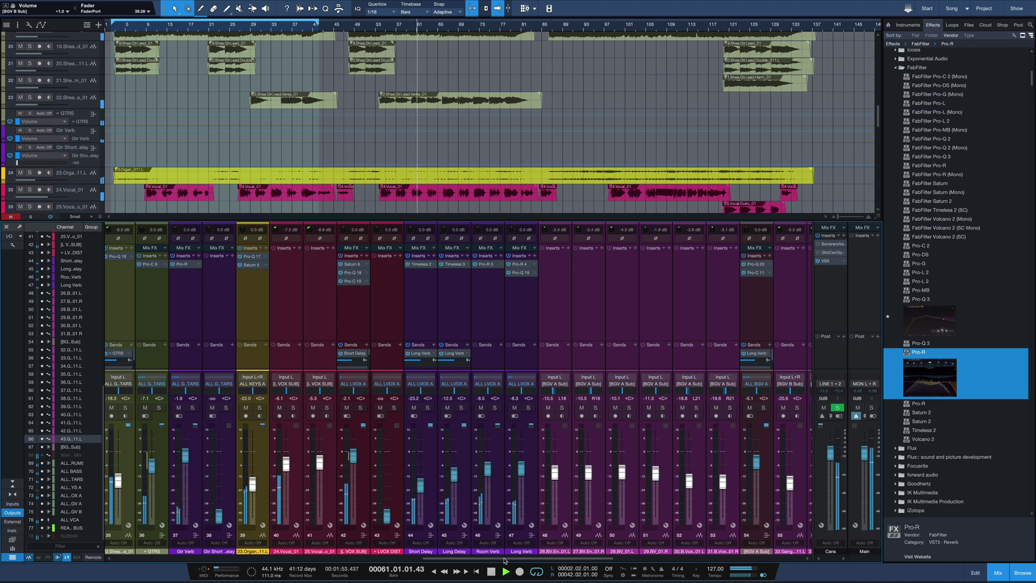
pyautogui.moveTo(504, 560)
pyautogui.mouseDown()
pyautogui.moveTo(475, 560)
pyautogui.moveTo(491, 560)
pyautogui.mouseUp()
pyautogui.press('space')
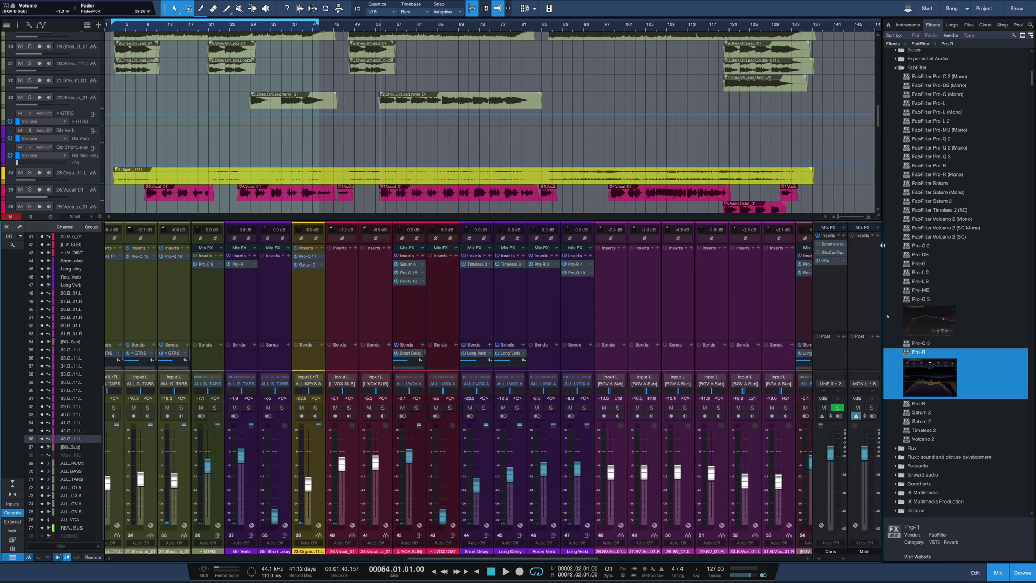
# Insert Pro-DS on the [L VOX SUB] bus, load the Male Wide Band preset, and set the threshold to about -31 dB.
pyautogui.moveTo(919, 254); pyautogui.dragTo(409, 298)
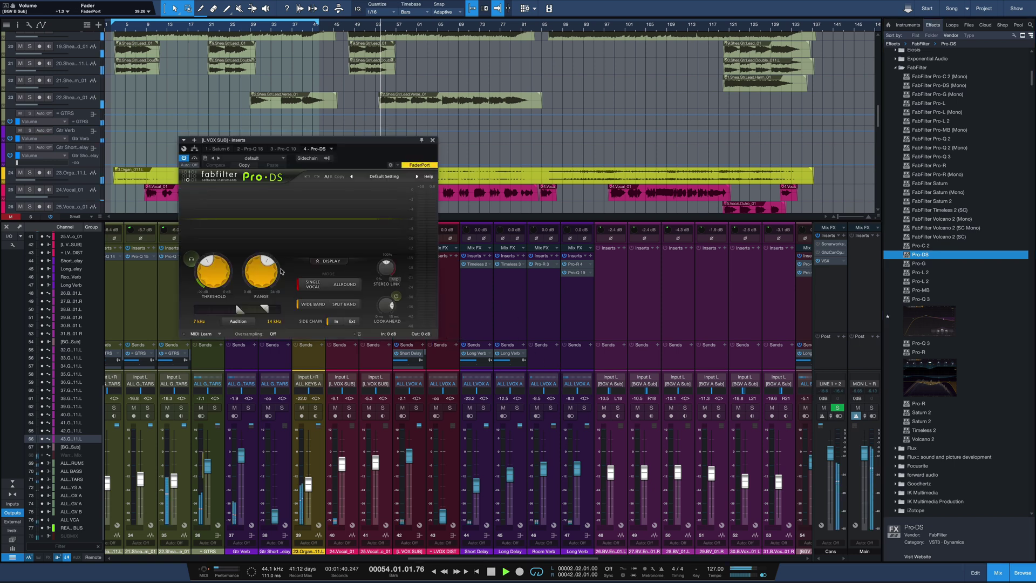
pyautogui.click(383, 177)
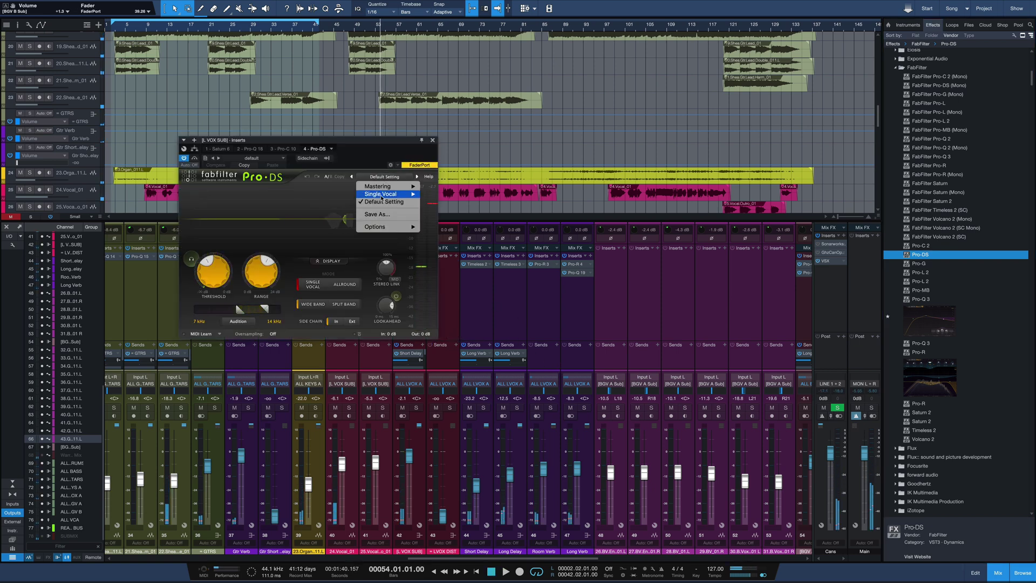
pyautogui.moveTo(383, 194)
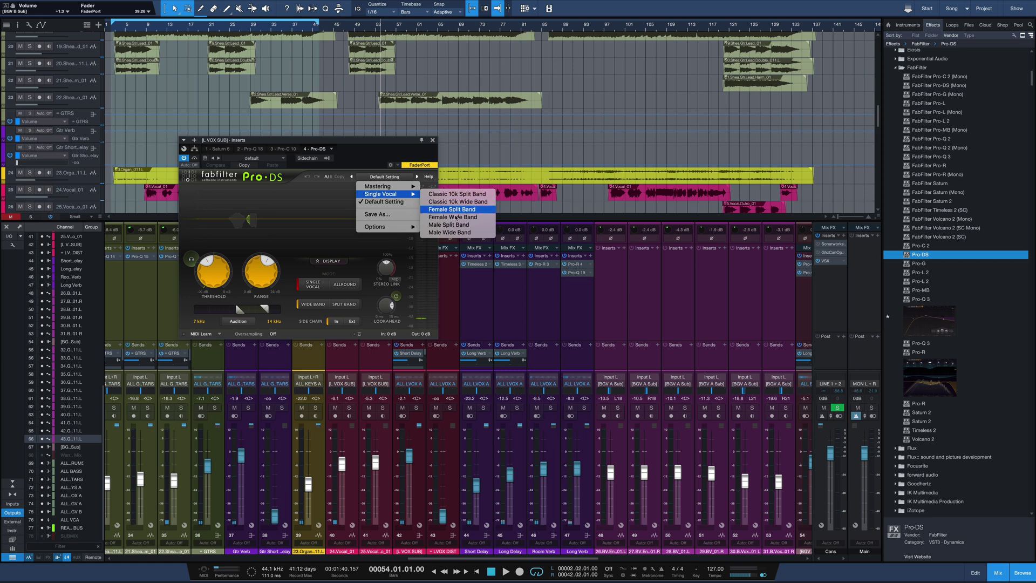
pyautogui.click(451, 232)
pyautogui.press('space')
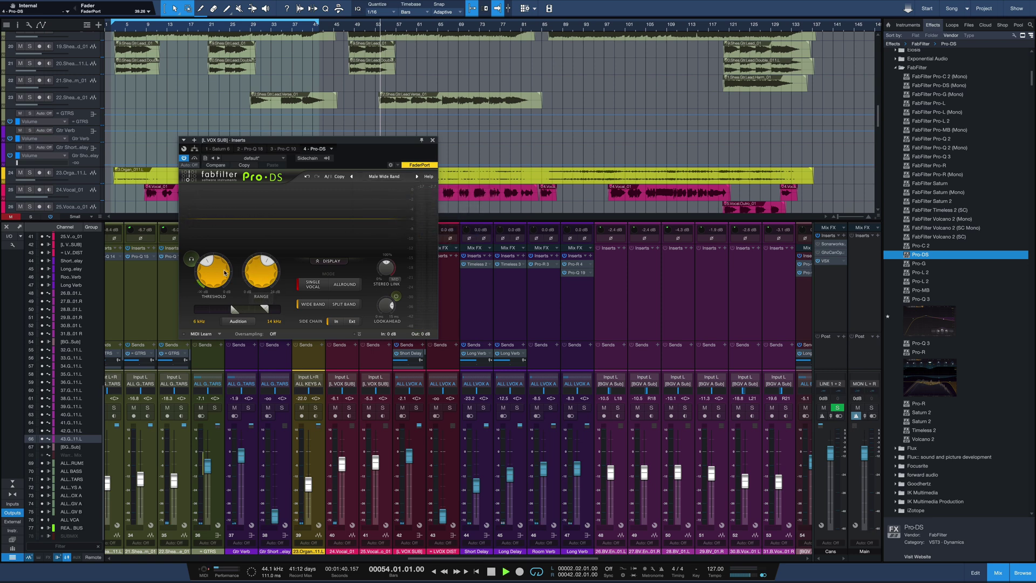
pyautogui.moveTo(216, 258); pyautogui.dragTo(209, 278)
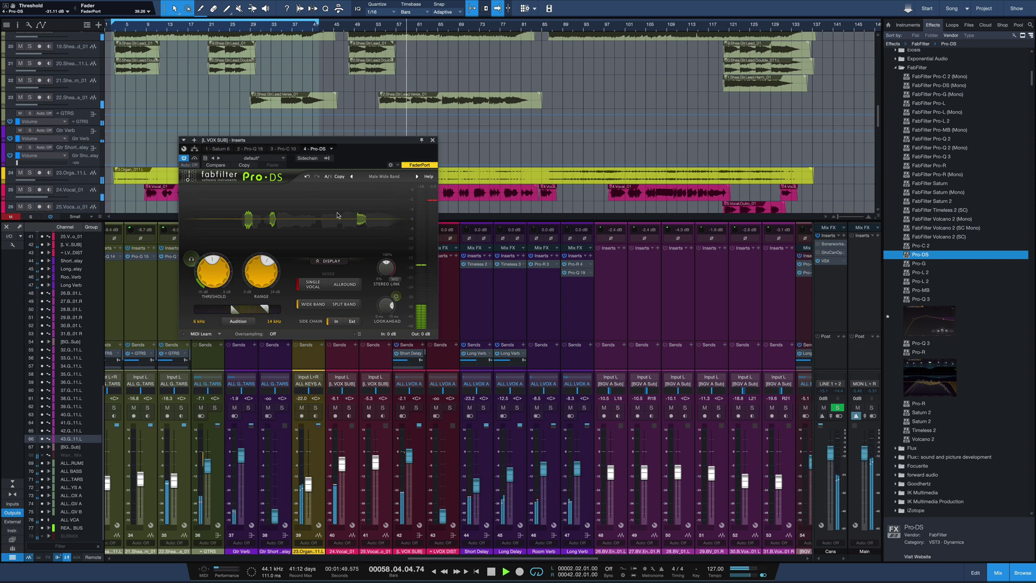
# Close the Pro-DS window and set the [L VOX SUB] fader to about -1.0 dB while playing the mix from bar 54.
pyautogui.click(432, 141)
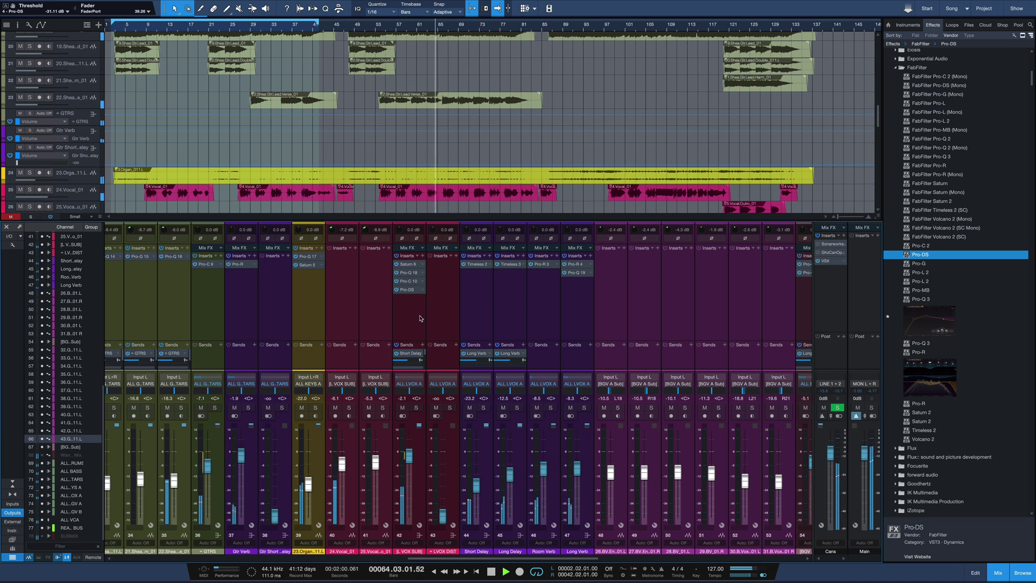
pyautogui.press('space')
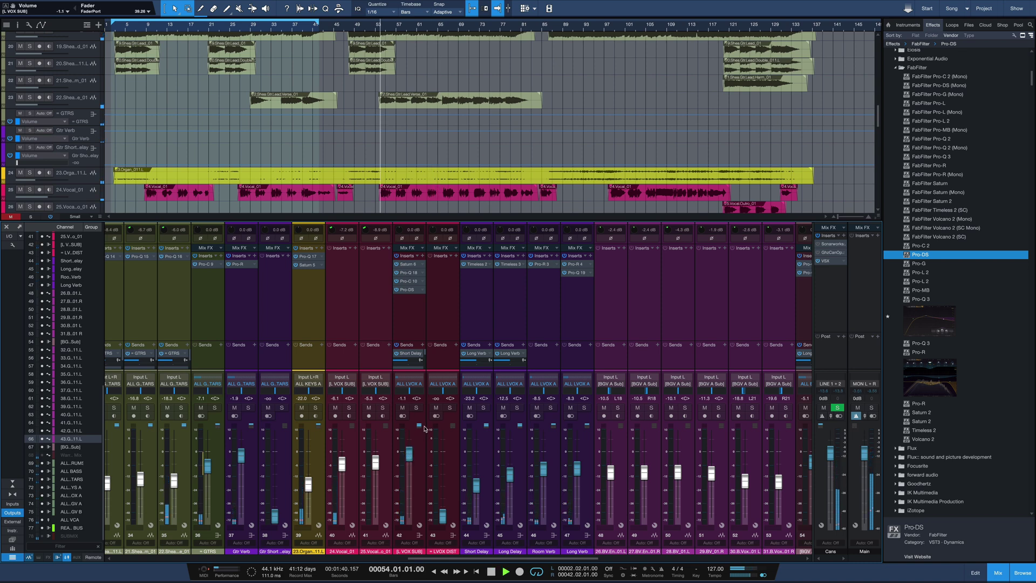
pyautogui.press('space')
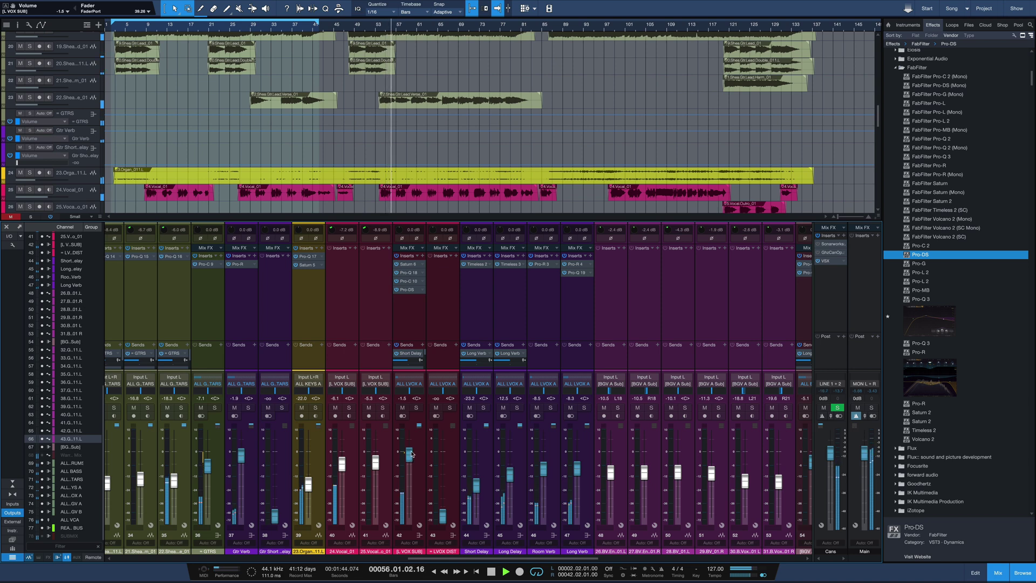
pyautogui.press('space')
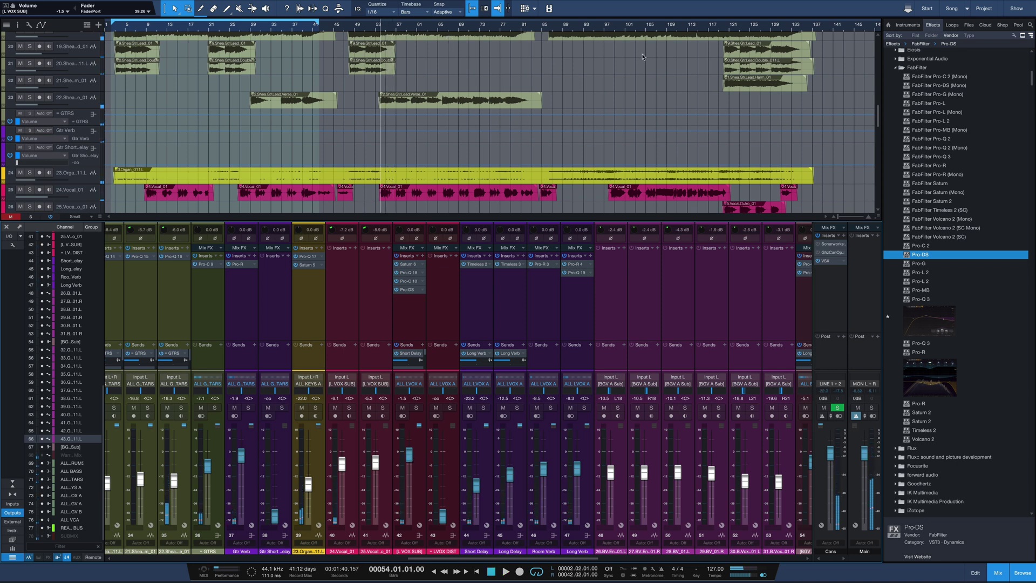
# Compare the full mix from bar 97 with all inserts deactivated and with them activated again.
pyautogui.click(603, 30)
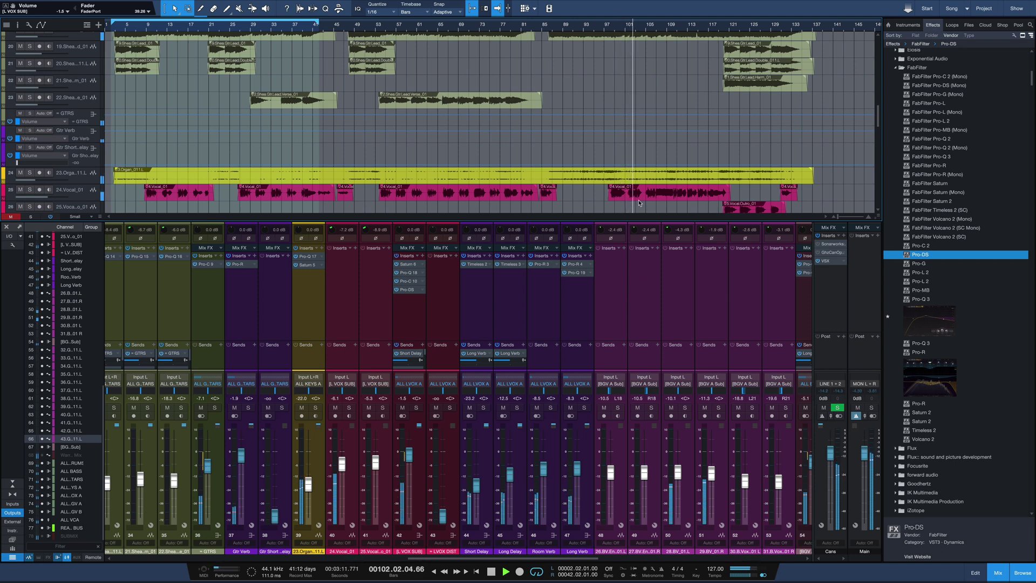
pyautogui.press('space')
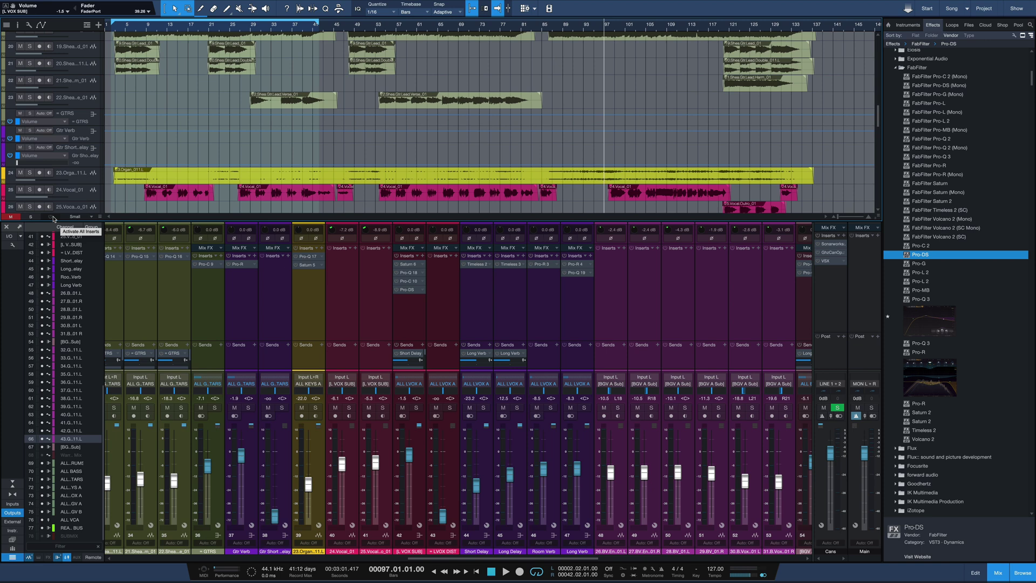
pyautogui.press('space')
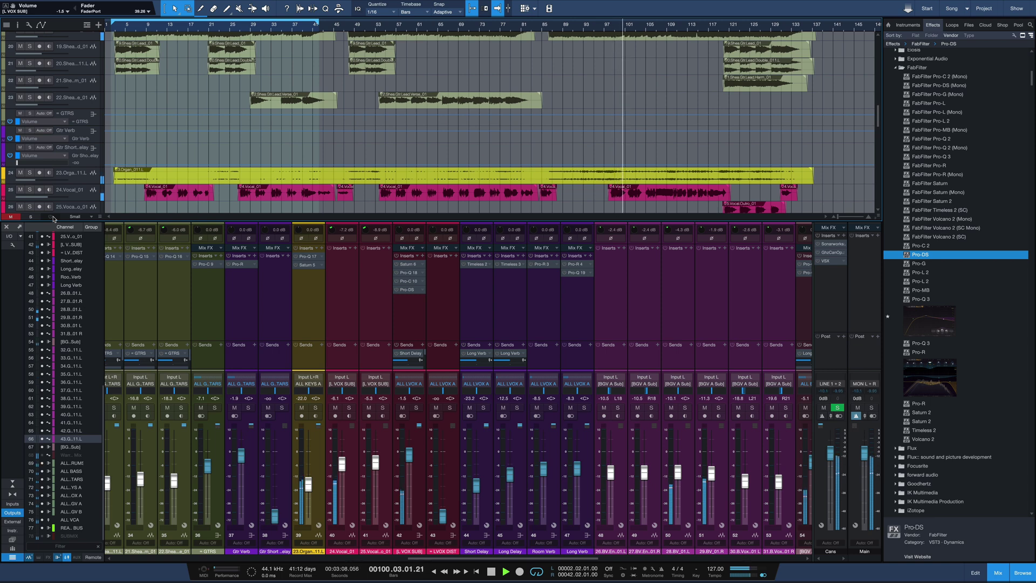
pyautogui.press('space')
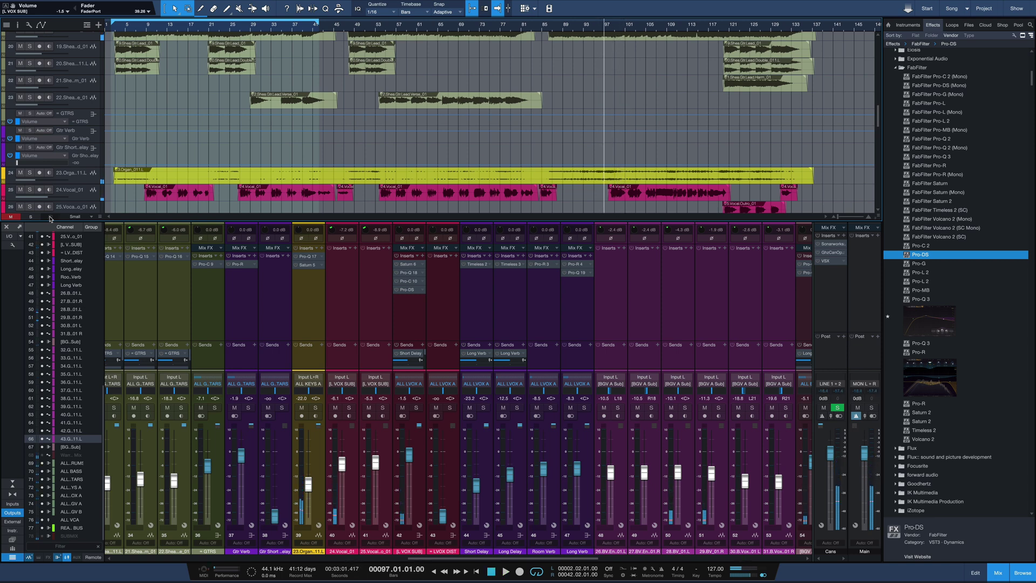
pyautogui.press('space')
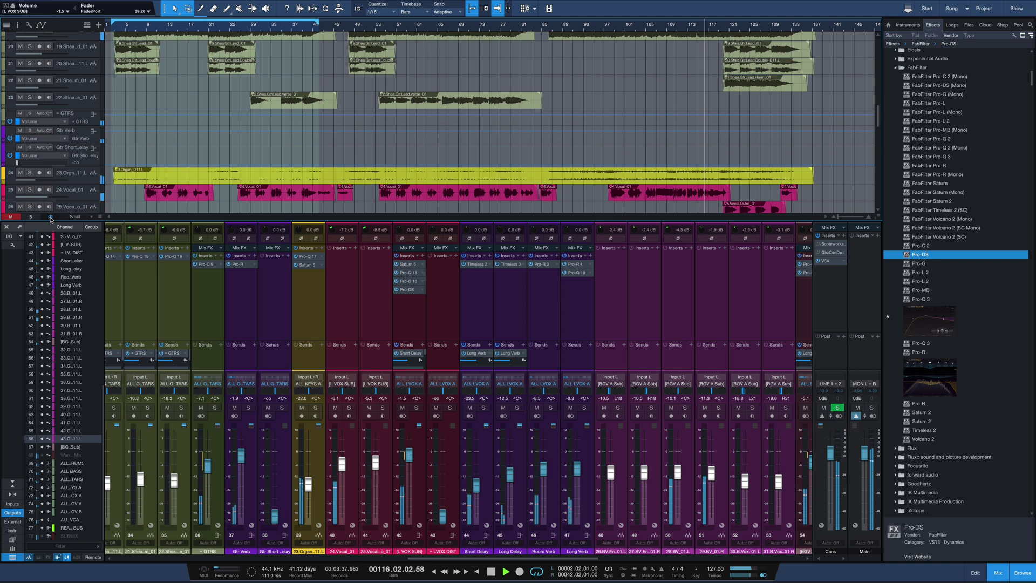
pyautogui.press('space')
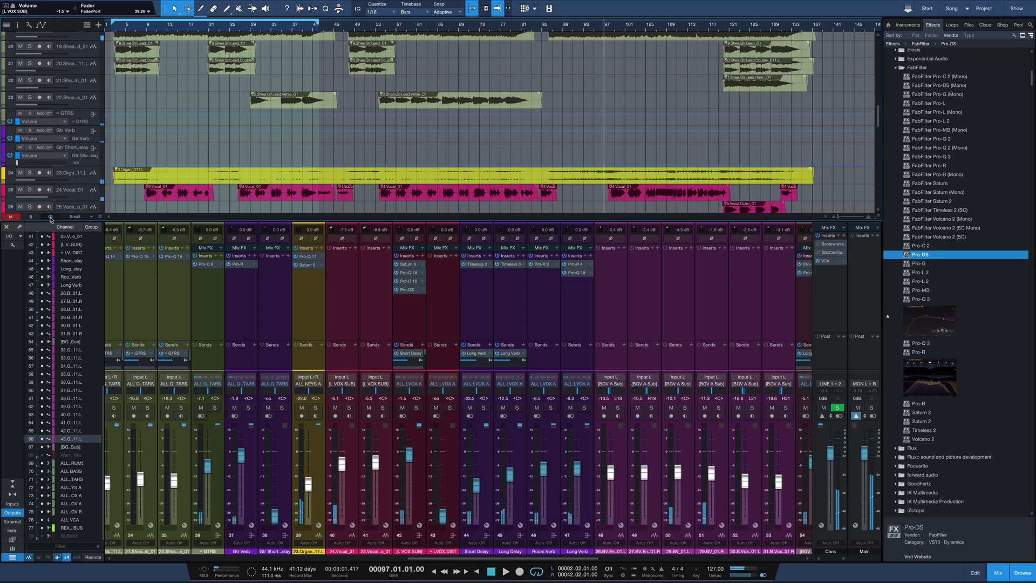